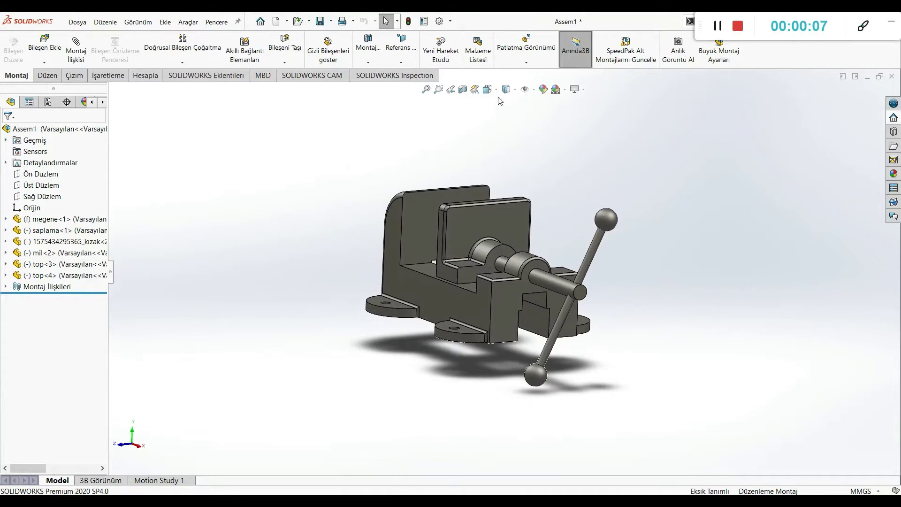
Look over the vise assembly in isometric view, checking the sliding jaw's front face.
left_click(487, 89)
left_click(370, 251)
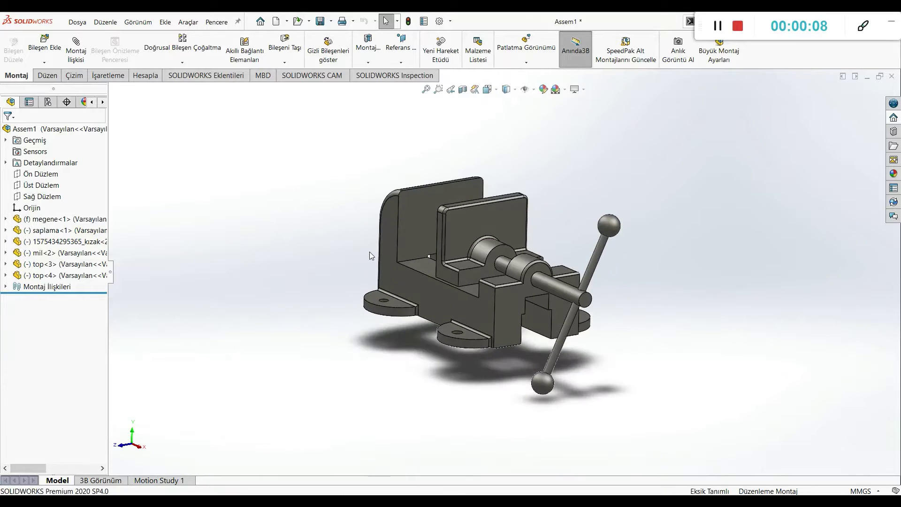
left_click(439, 238)
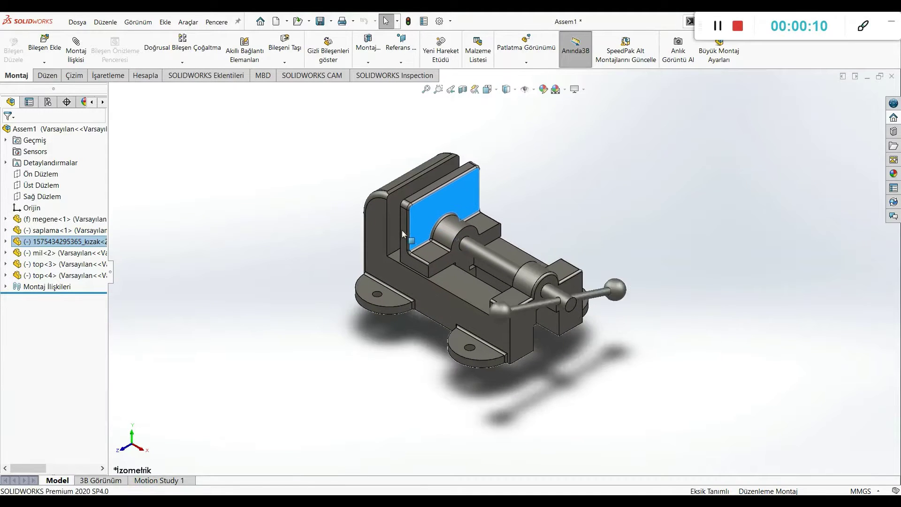
left_click_drag(402, 229, 434, 265)
key("Escape")
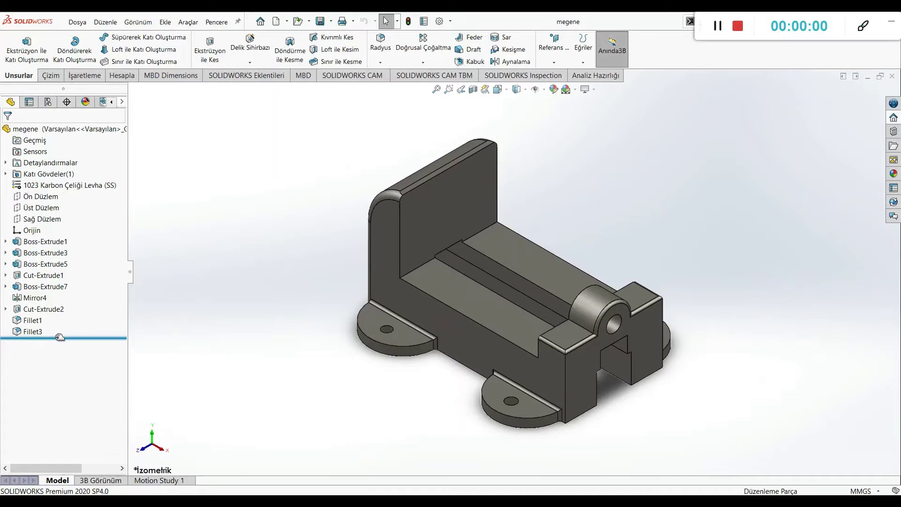
Roll the megene part back to just after Boss-Extrude1 and show the base block's dimensions.
left_click_drag(60, 337, 57, 232)
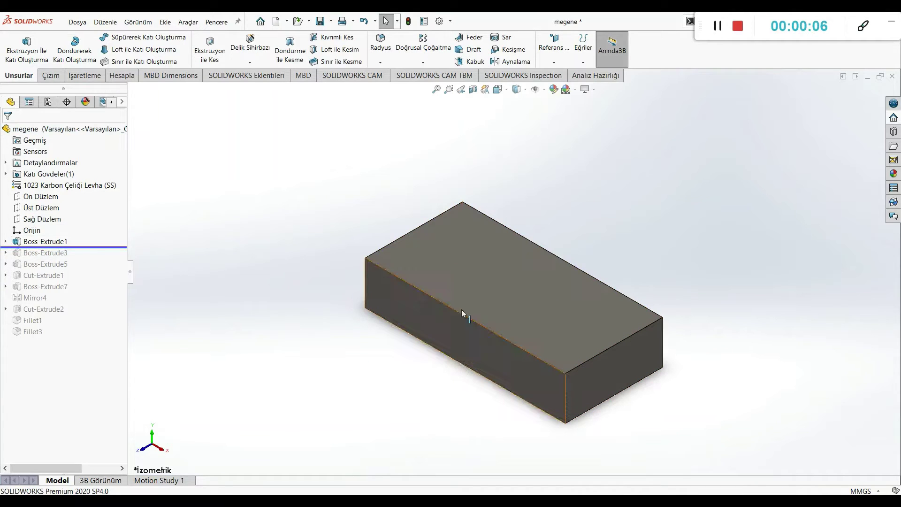
left_click(45, 241)
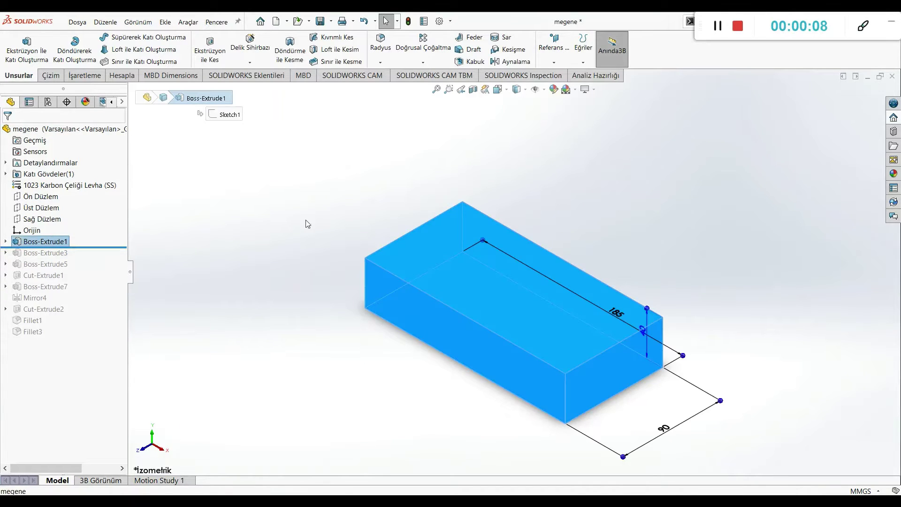
left_click(472, 89)
left_click(411, 247)
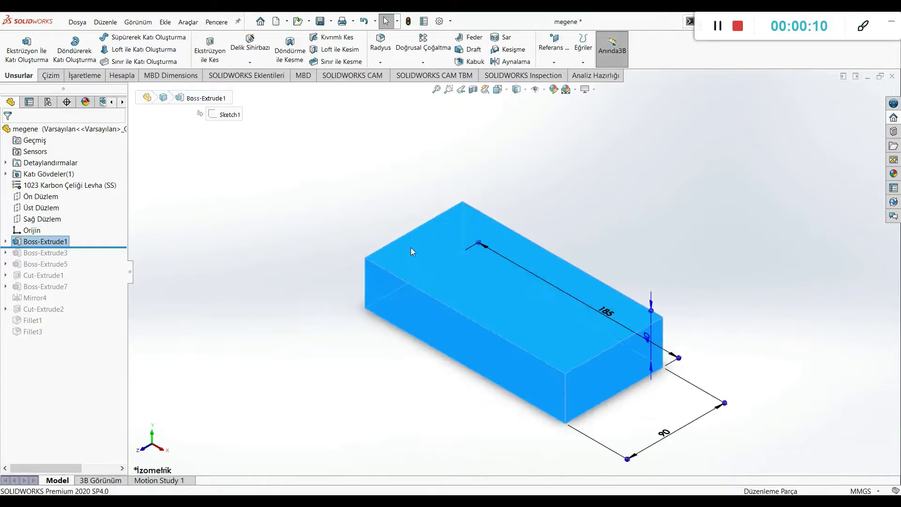
left_click(357, 356)
middle_click_drag(358, 362, 774, 352)
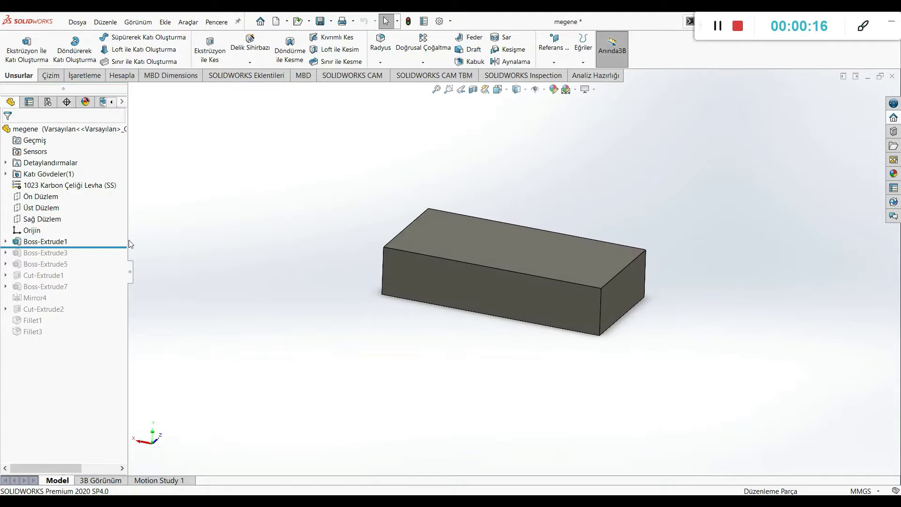
Review the extrusion settings of the base block Boss-Extrude1 and close them.
right_click(37, 241)
left_click(44, 214)
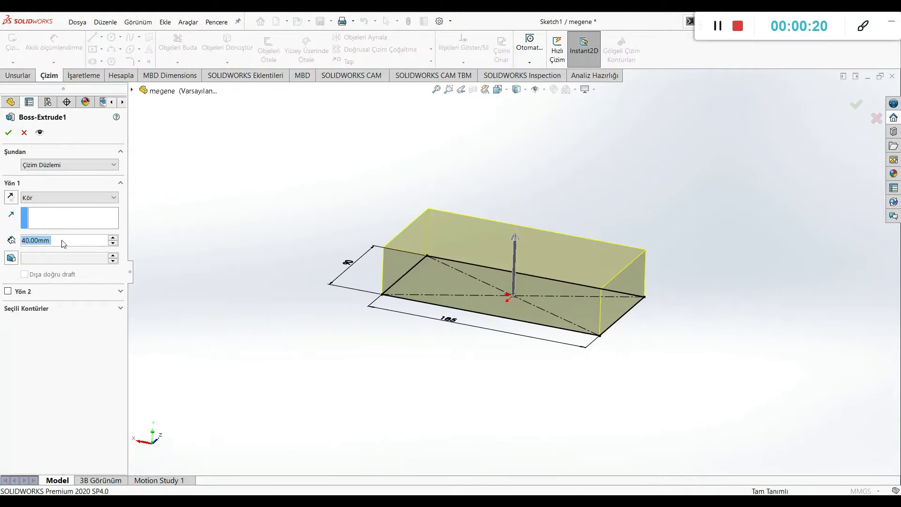
left_click(8, 133)
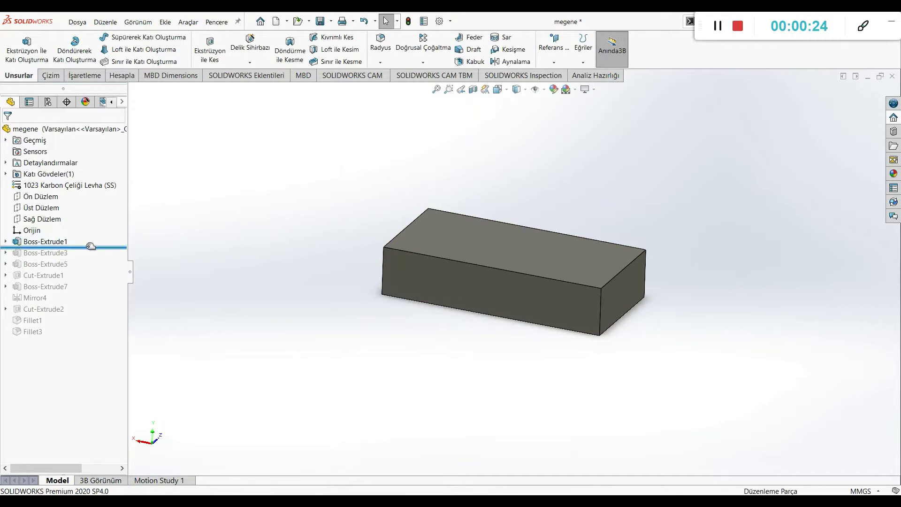
Roll the history forward to include Boss-Extrude3 and show the fixed jaw's dimensions in the back view.
left_click_drag(91, 246, 88, 254)
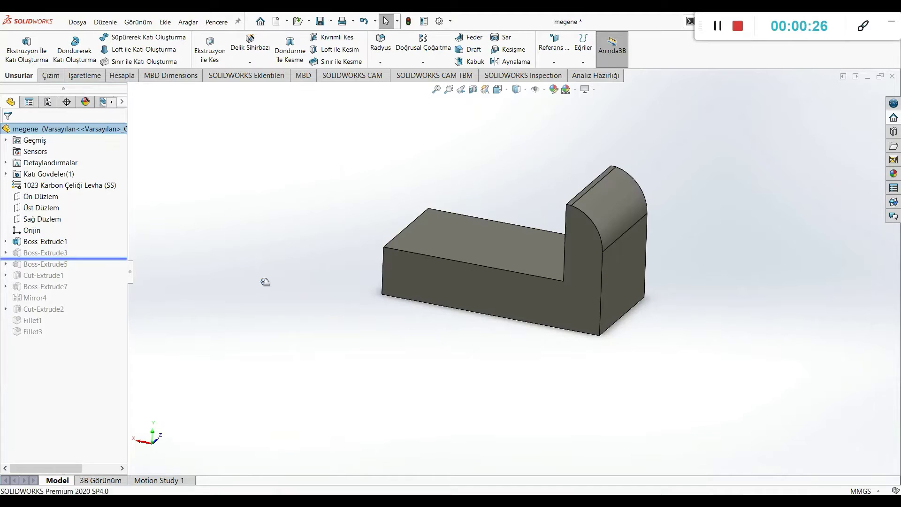
left_click(49, 252)
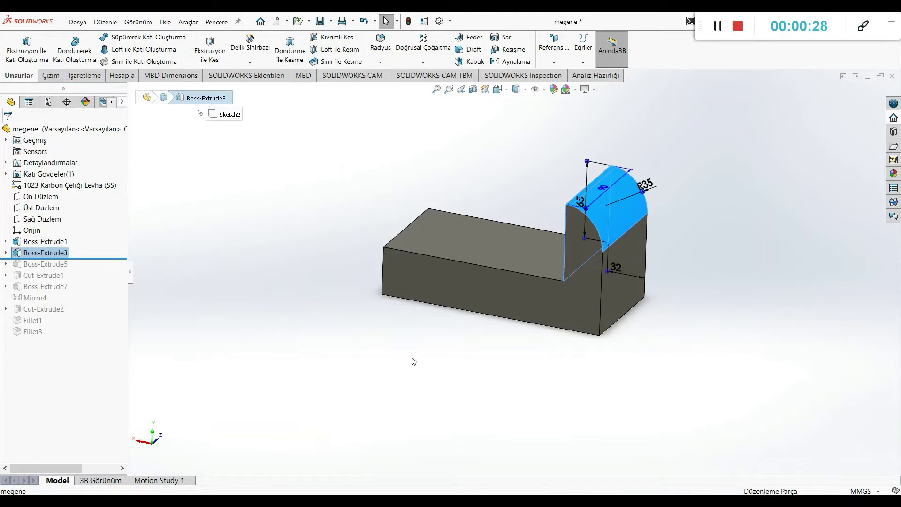
left_click(498, 90)
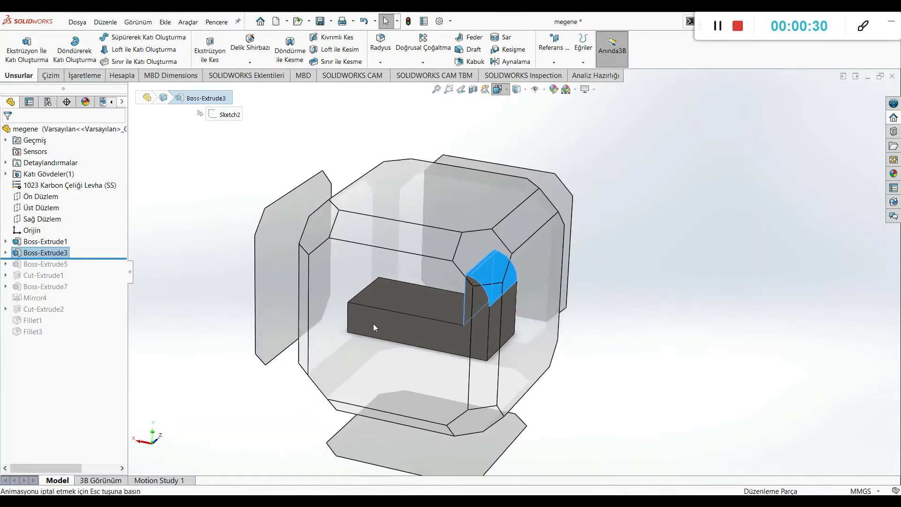
left_click(364, 355)
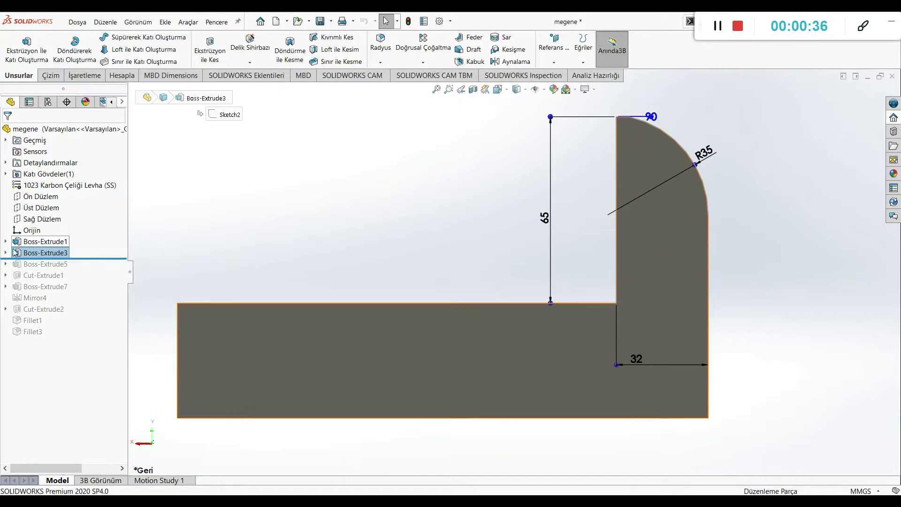
Review the extrusion settings and preview of the fixed jaw Boss-Extrude3 and close them.
right_click(45, 254)
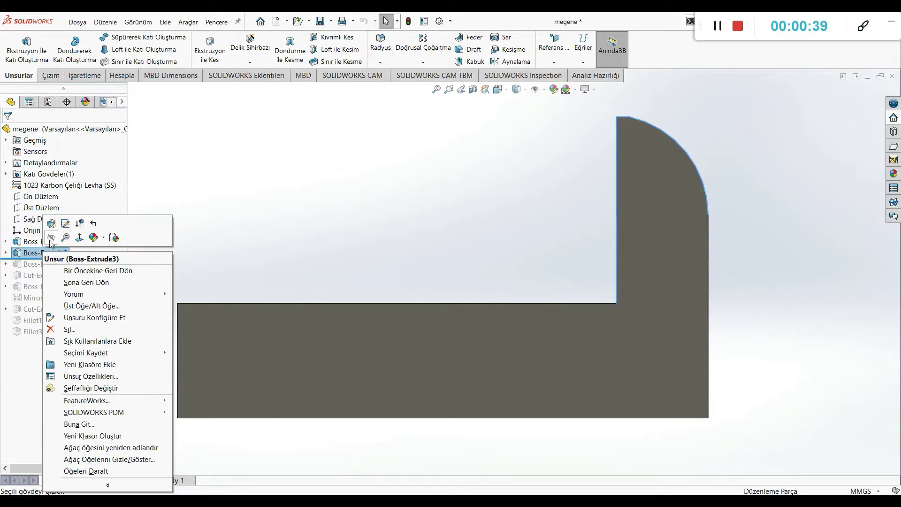
left_click(70, 223)
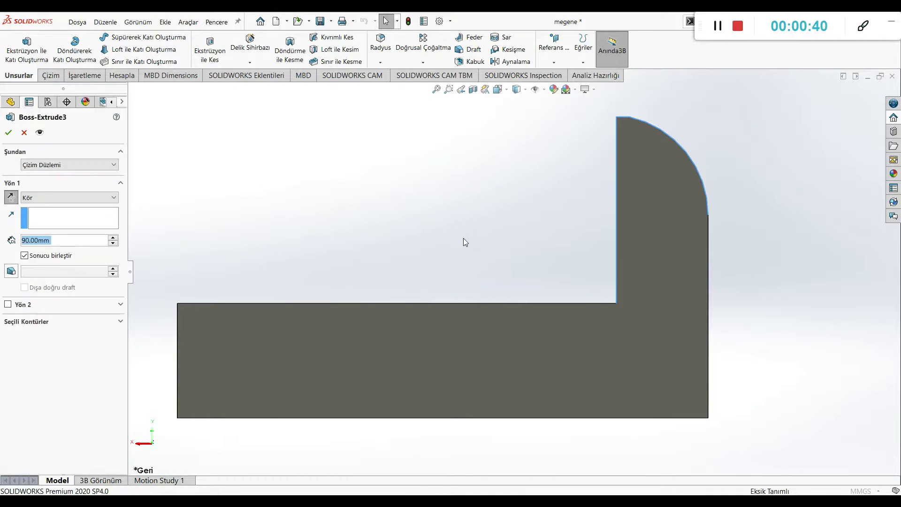
mouse_move(467, 235)
middle_mouse_down()
mouse_move(438, 249)
mouse_move(441, 261)
middle_mouse_up()
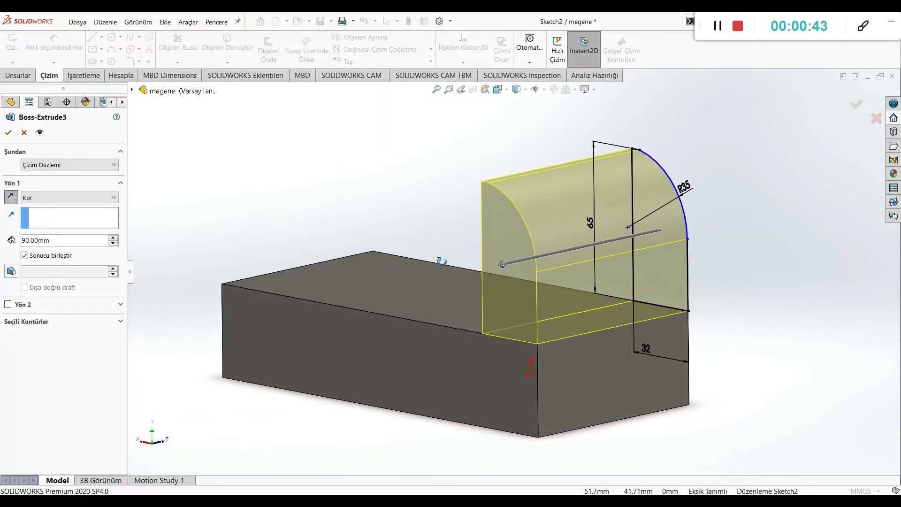
left_click(8, 132)
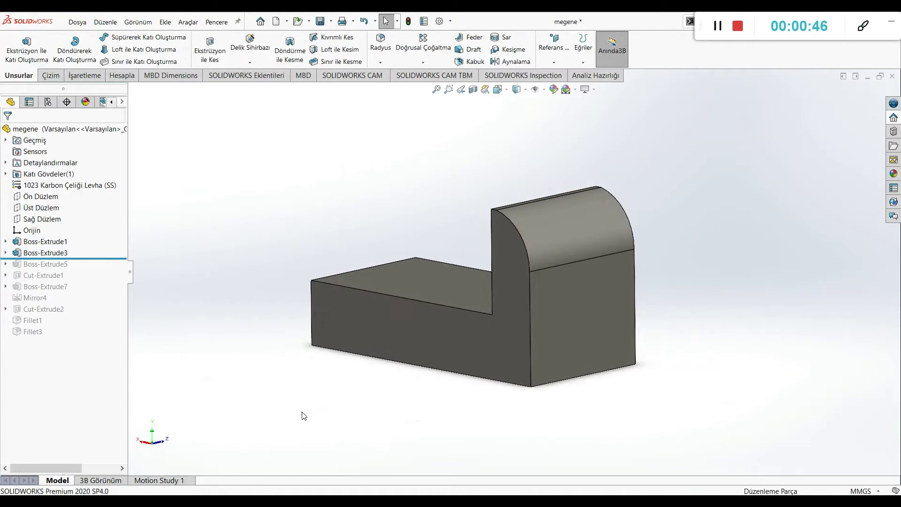
Roll the history forward to include Boss-Extrude5 and show the screw support's profile dimensions in the right view.
middle_click_drag(350, 387, 540, 319)
left_click(498, 89)
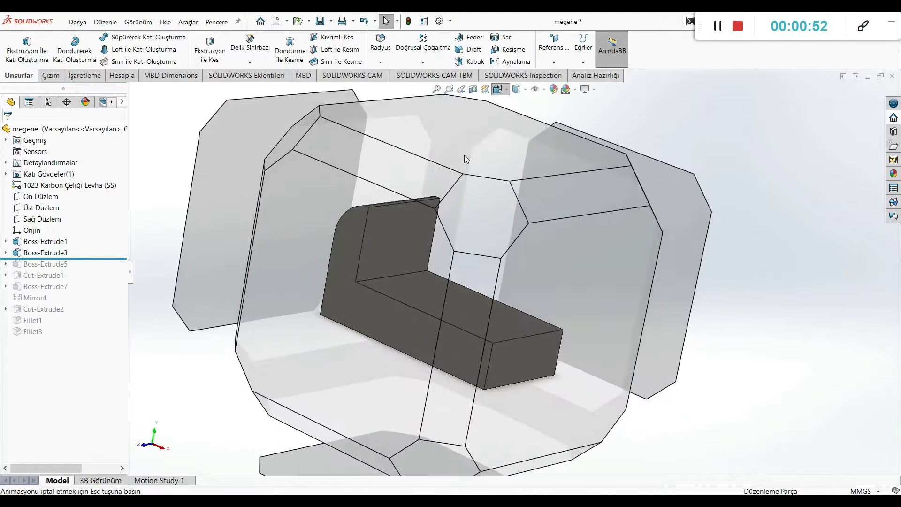
left_click(406, 270)
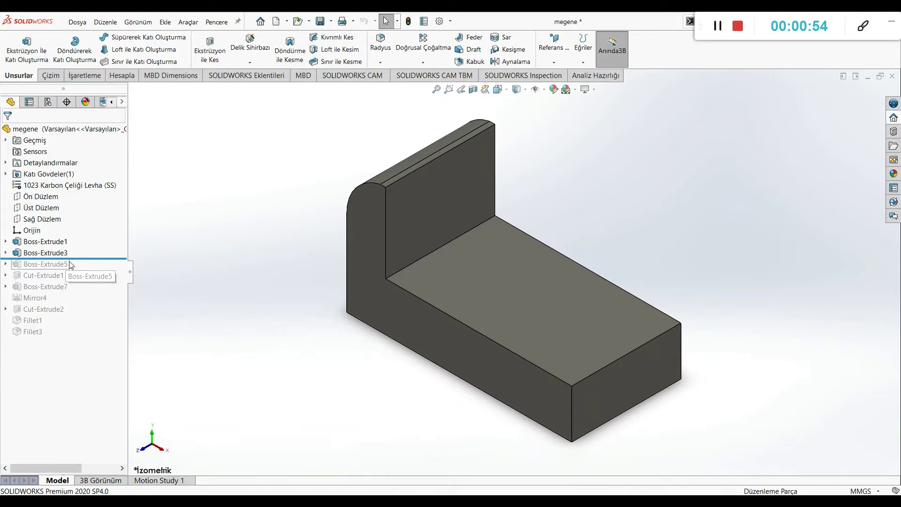
left_click_drag(74, 258, 74, 270)
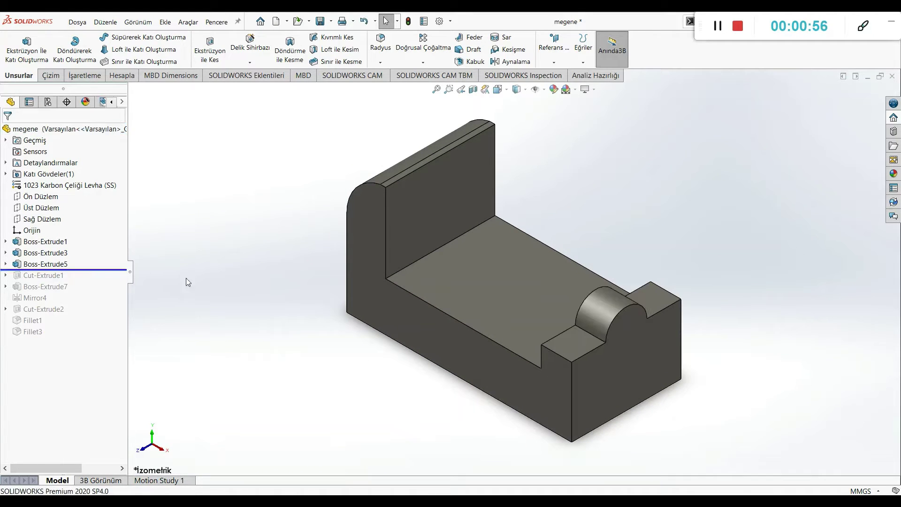
left_click(45, 264)
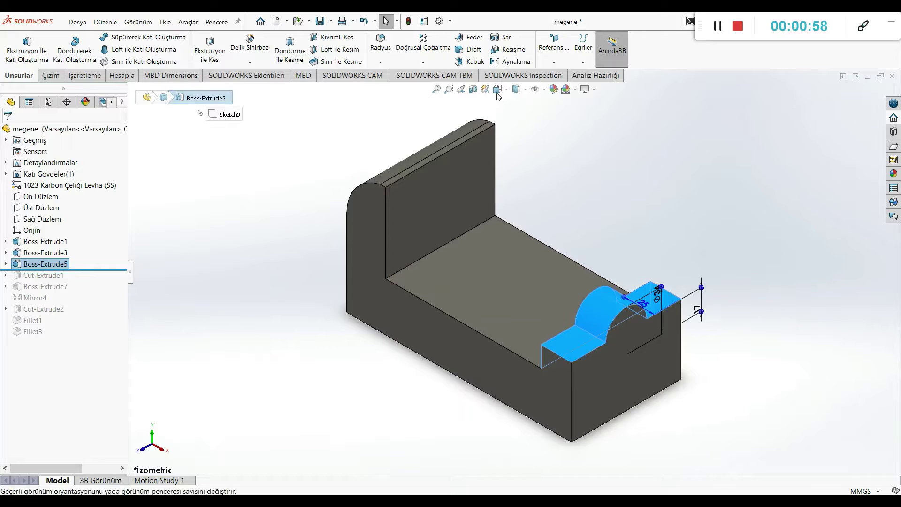
left_click(498, 93)
left_click(613, 368)
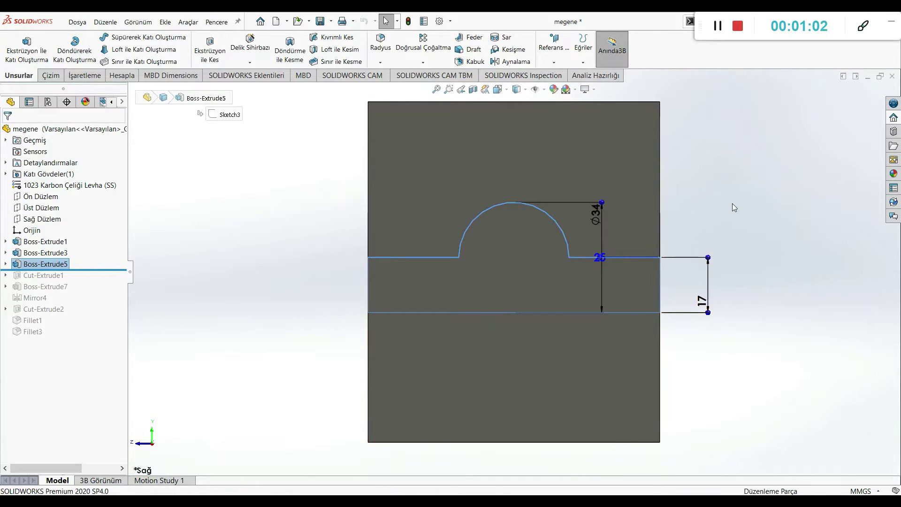
Examine the screw support's profile and depth dimensions in the right and top views, finishing with a three-dimensional view of the part.
middle_click_drag(732, 207, 590, 322)
scroll(591, 321, "down", 3)
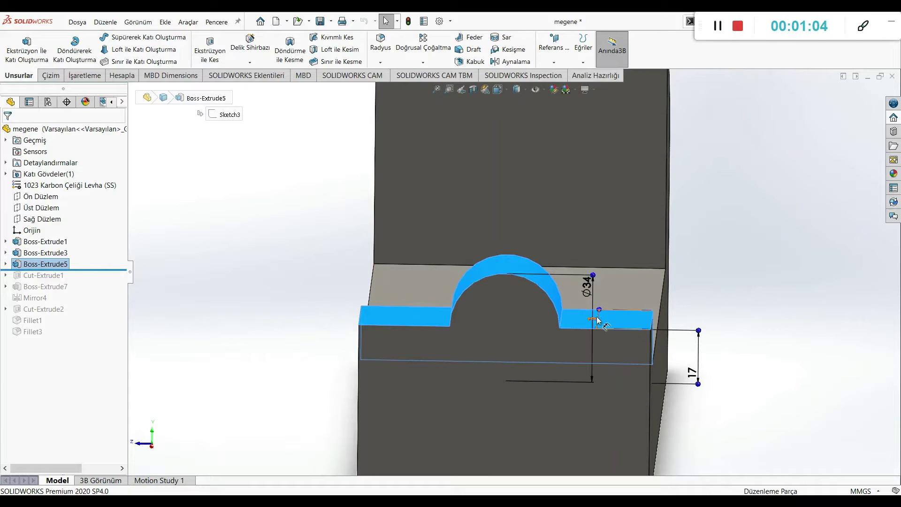
scroll(597, 294, "up", 5)
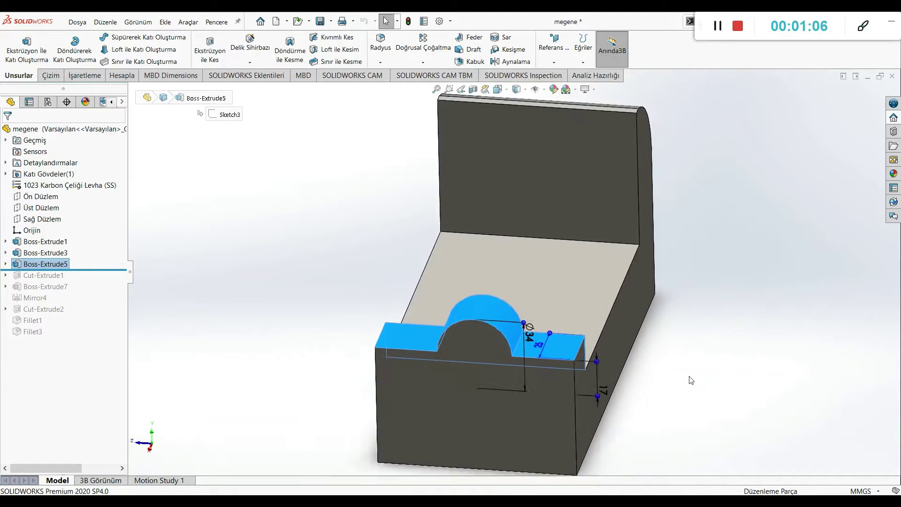
left_click(501, 91)
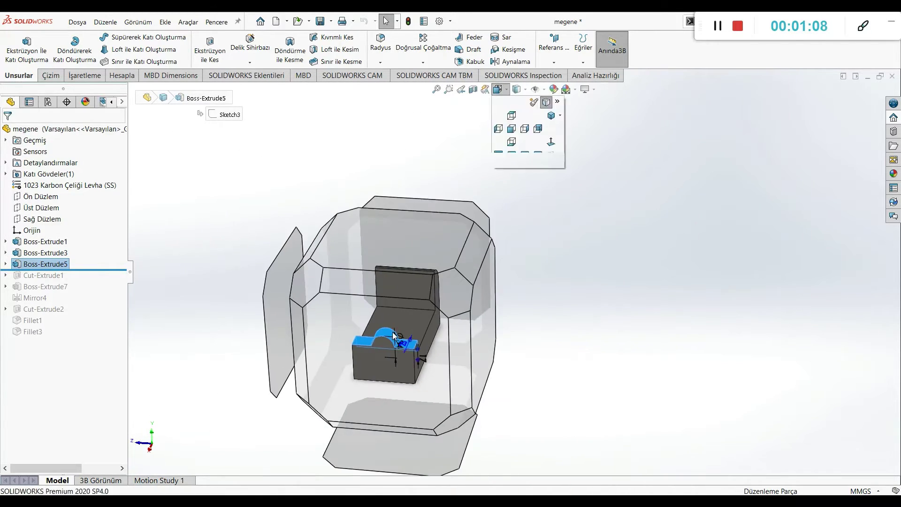
left_click(393, 331)
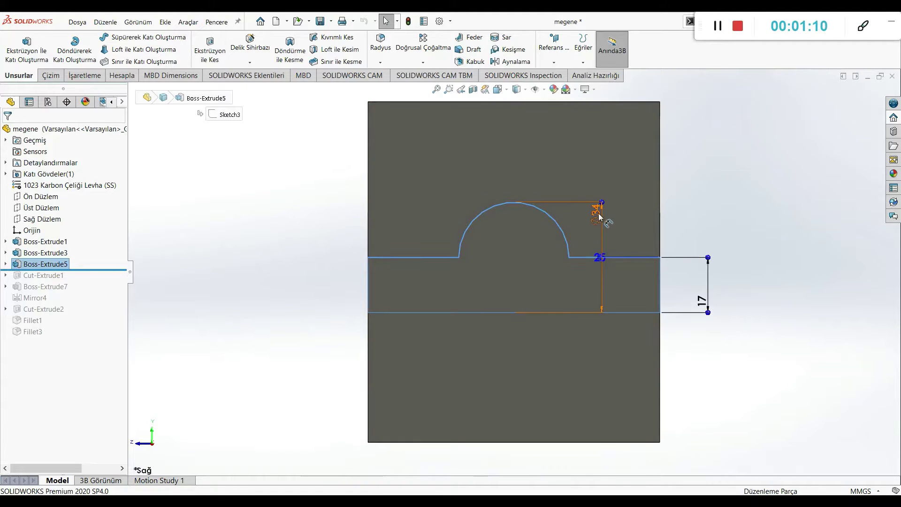
left_click(498, 89)
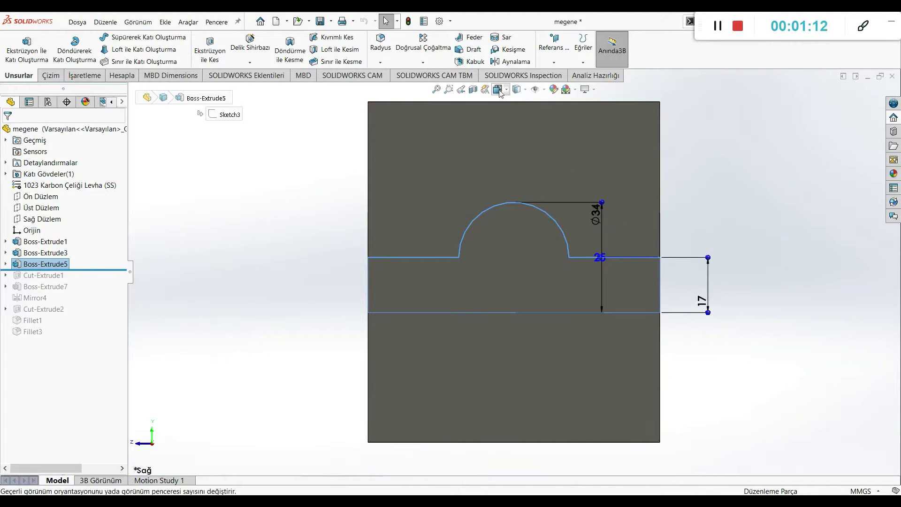
left_click(440, 190)
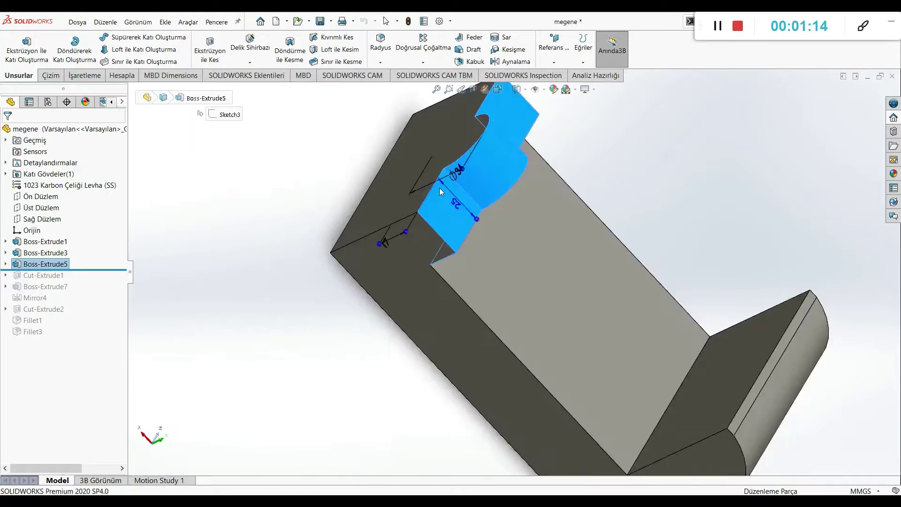
scroll(468, 115, "down", 3)
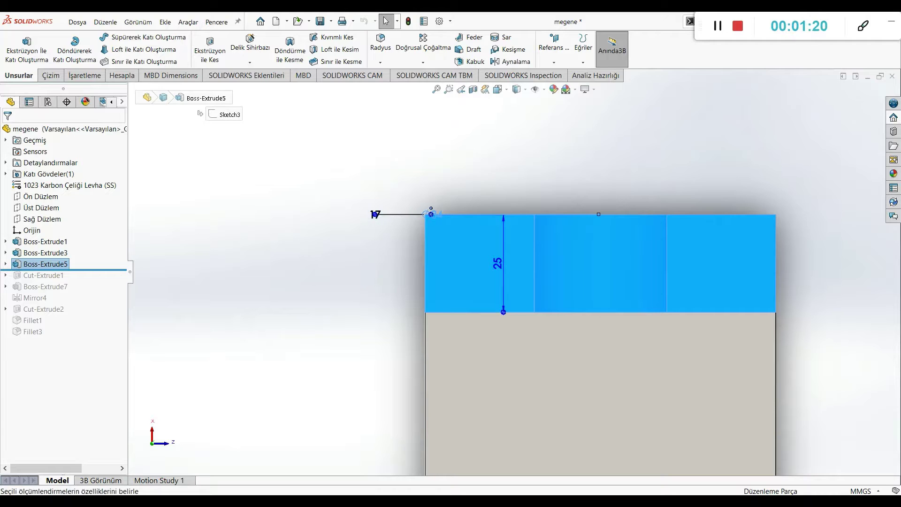
middle_click_drag(418, 269, 479, 123)
left_click(497, 89)
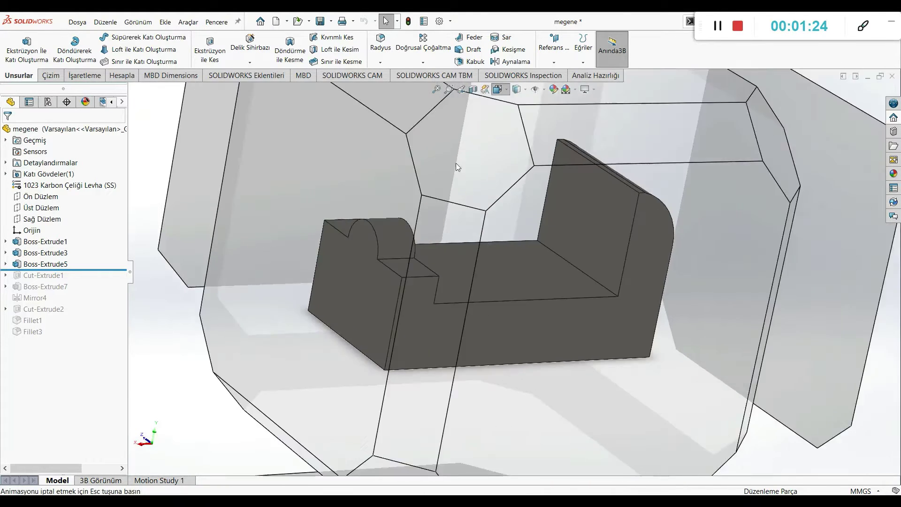
left_click(383, 281)
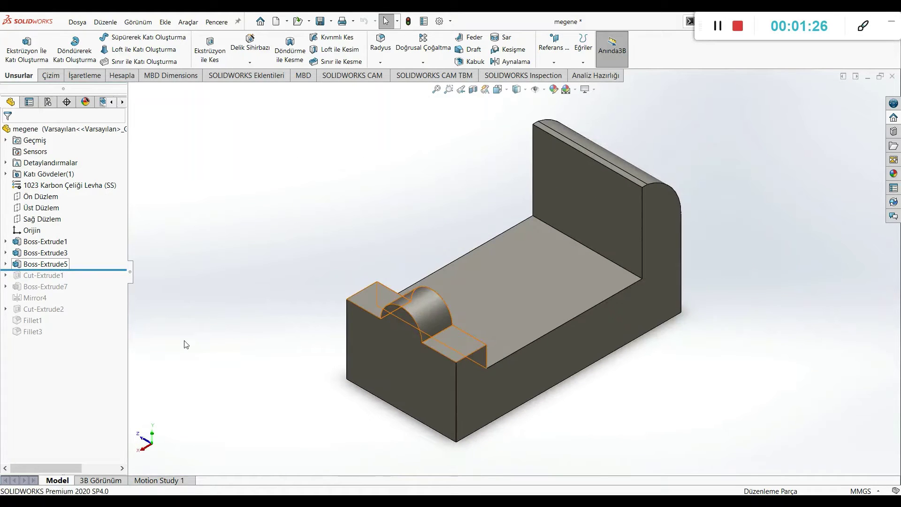
Review the extrusion settings and preview of the screw support Boss-Extrude5 and close them.
key("space")
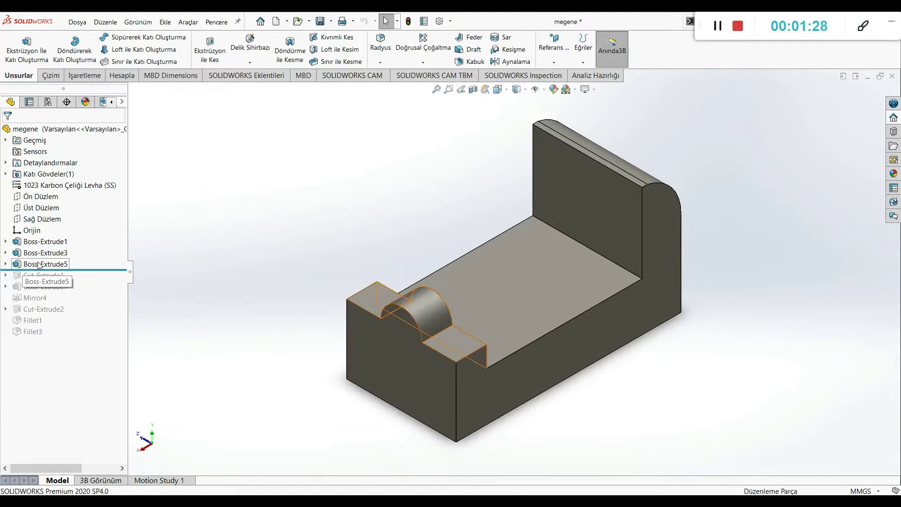
right_click(38, 264)
left_click(46, 234)
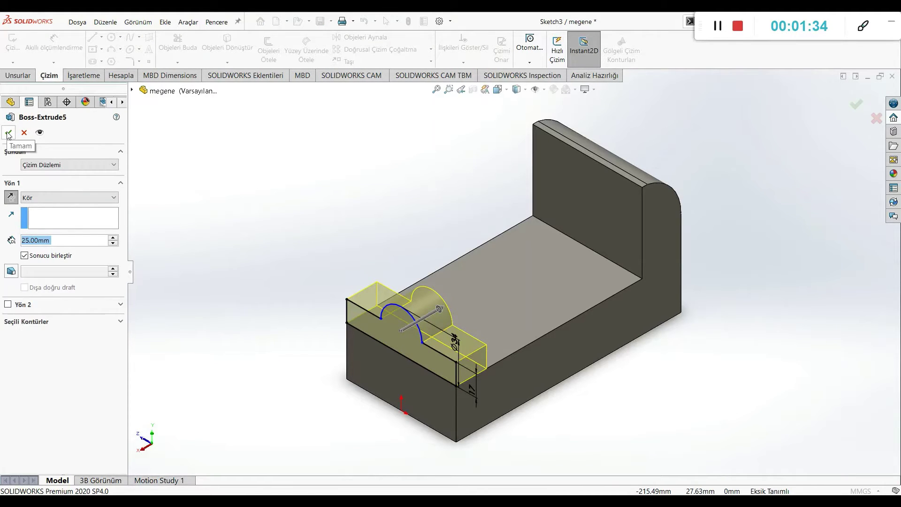
left_click(21, 76)
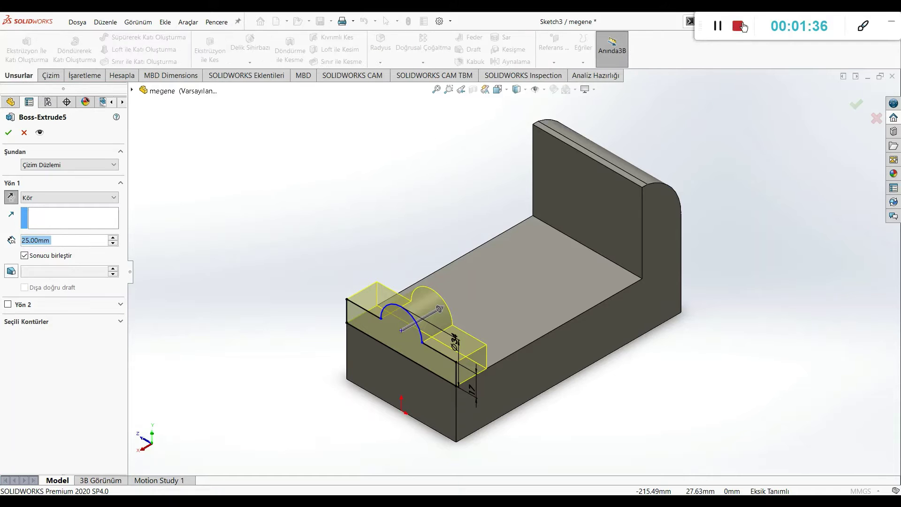
left_click(721, 29)
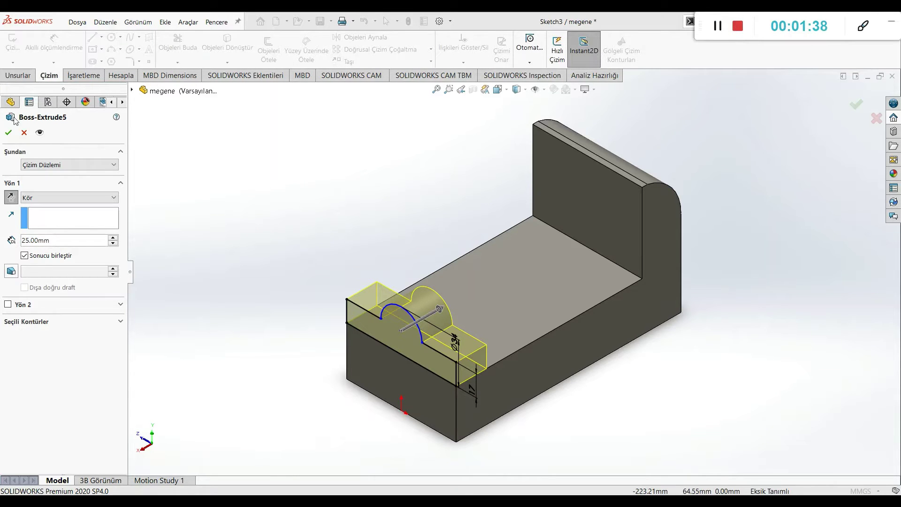
left_click(8, 133)
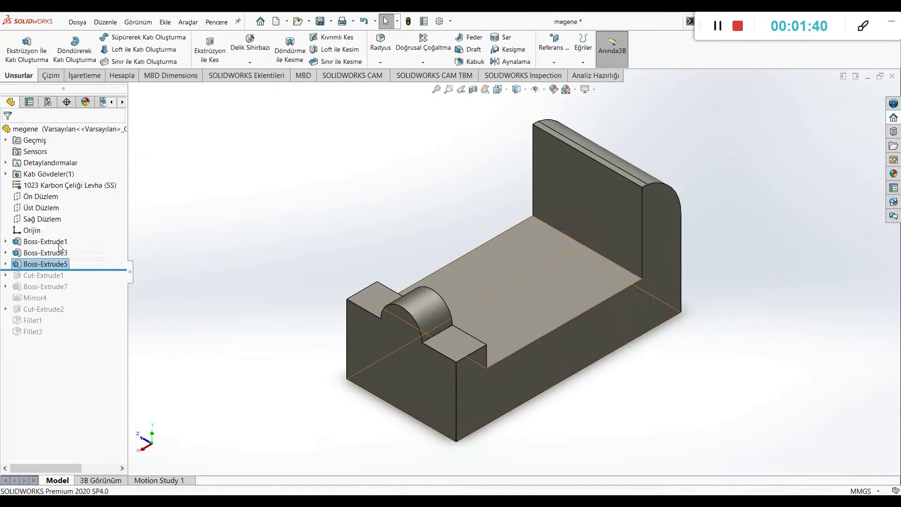
Open the sketch of Boss-Extrude5 and dimension the arc centre 45 mm from the profile's side edge.
right_click(50, 264)
left_click(81, 236)
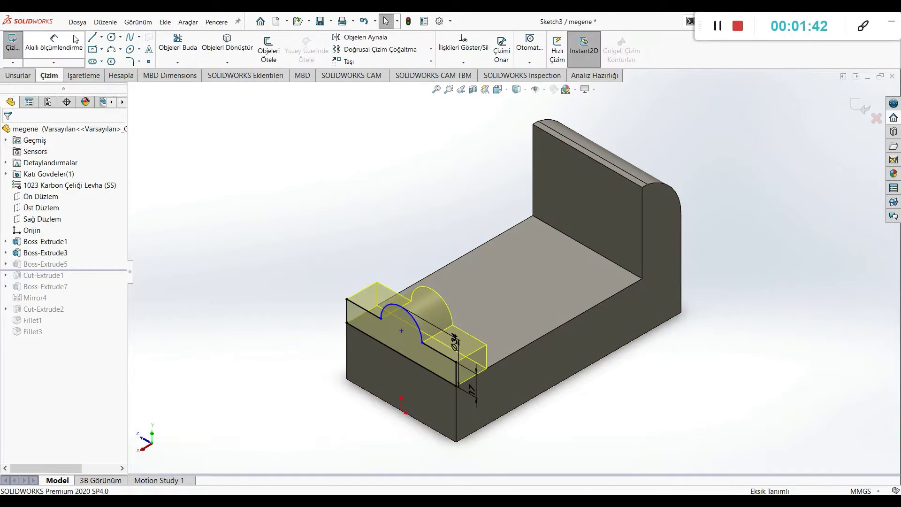
left_click(401, 331)
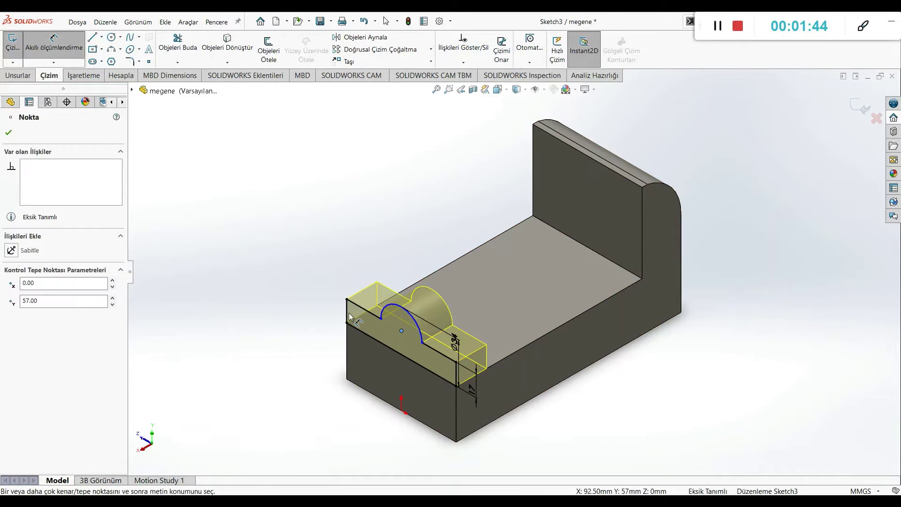
left_click(351, 286)
left_click(327, 287)
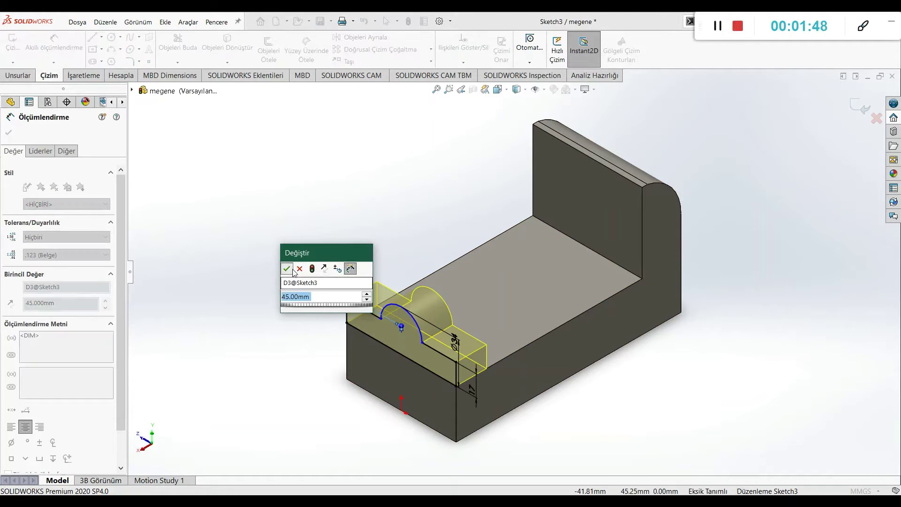
left_click(287, 269)
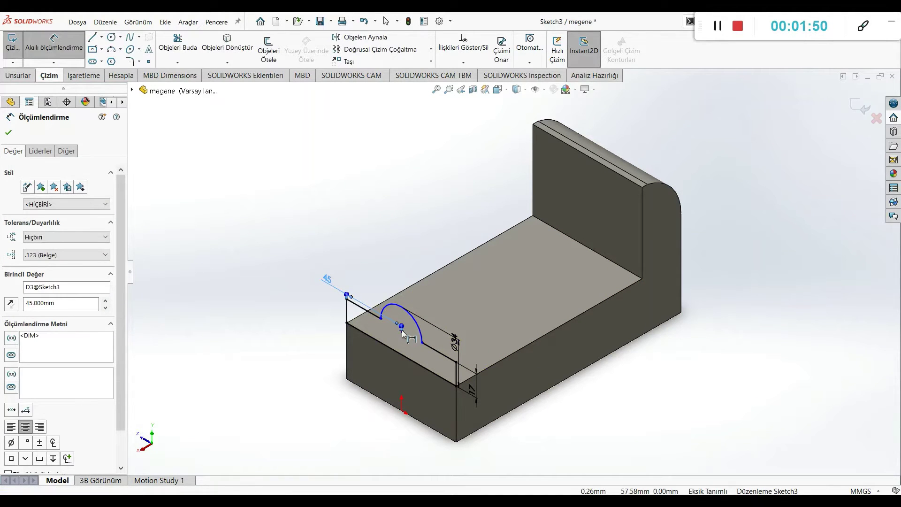
key("Escape")
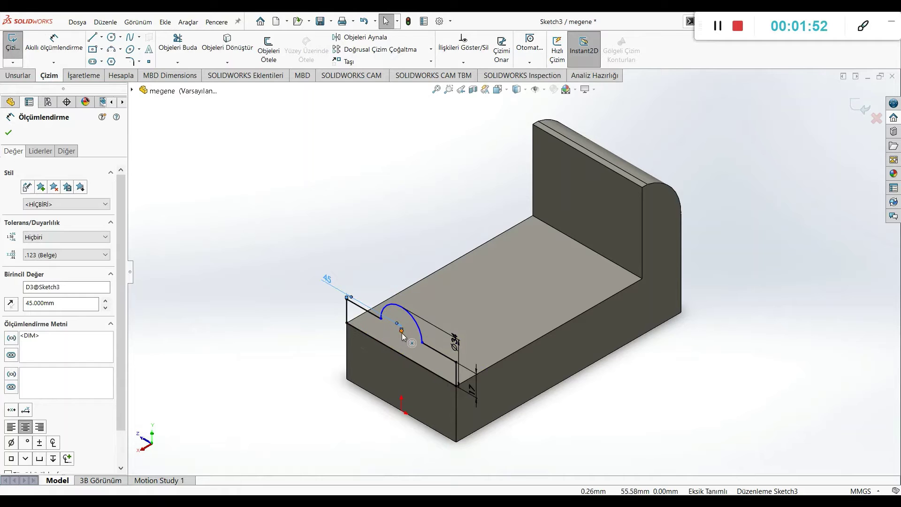
Dimension the arc centre 17 mm above the profile's base line and exit the sketch.
left_click(401, 333)
left_click(73, 64)
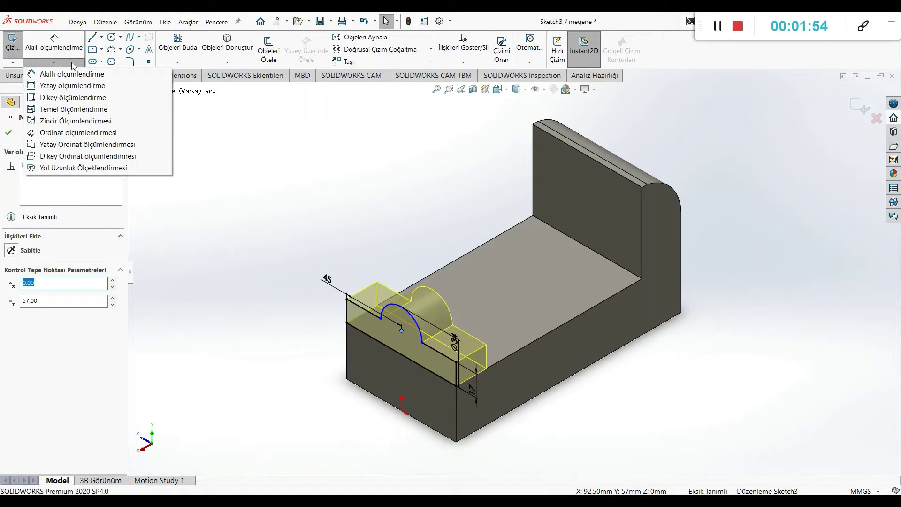
left_click(72, 74)
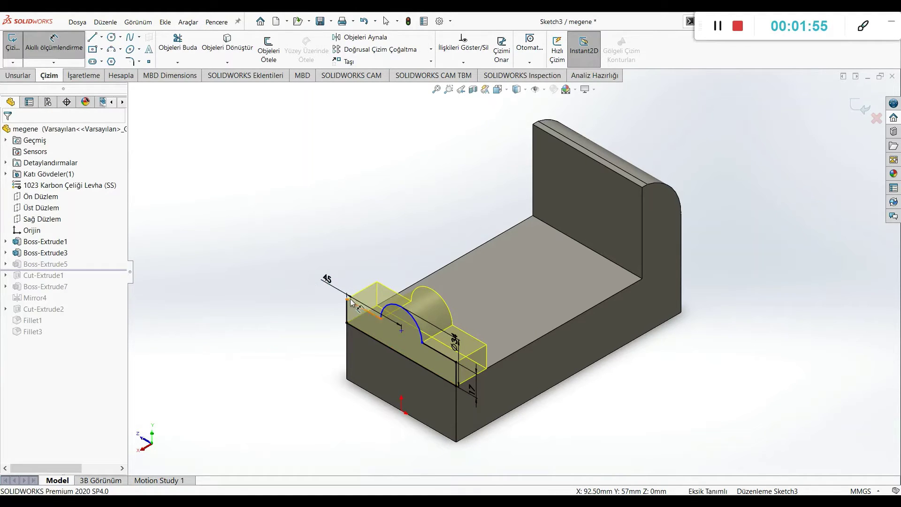
left_click(401, 332)
left_click(361, 332)
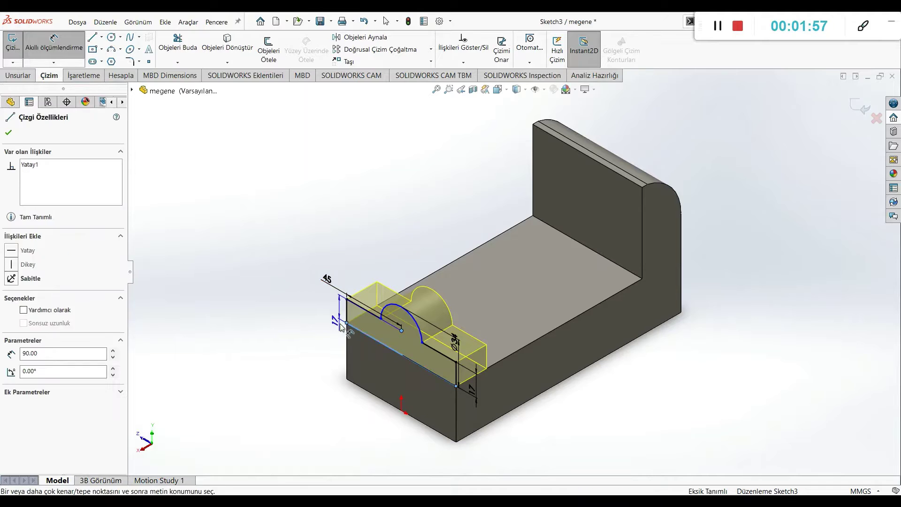
left_click(299, 320)
key("Return")
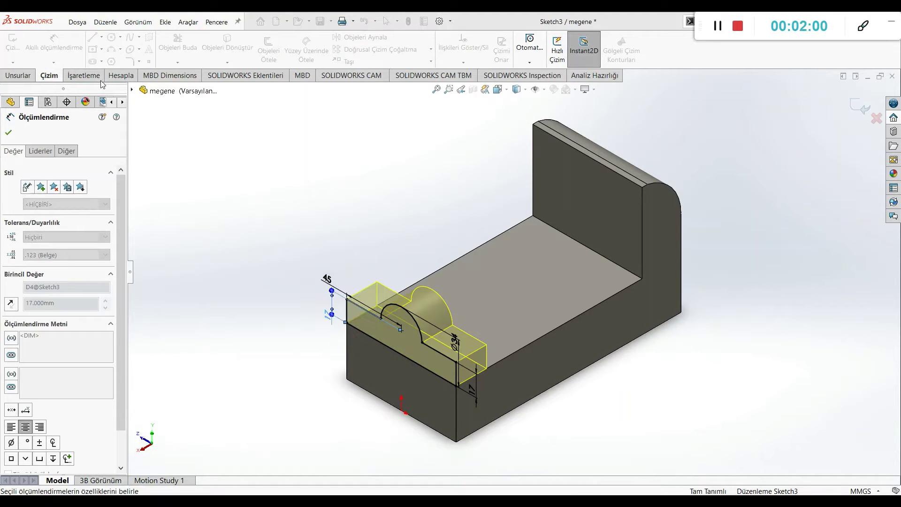
left_click(368, 228)
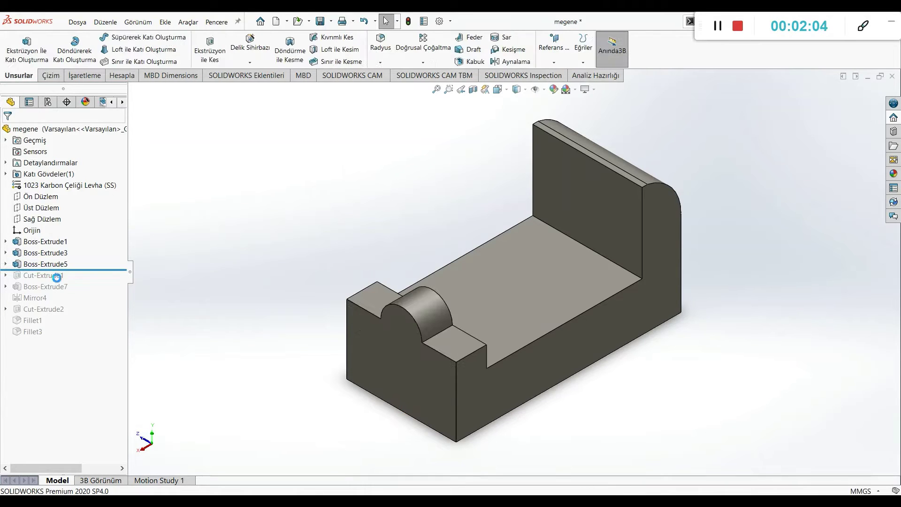
Roll the history forward to include Cut-Extrude1 and show the stepped slot's dimensions in the right view.
left_click_drag(79, 270, 80, 276)
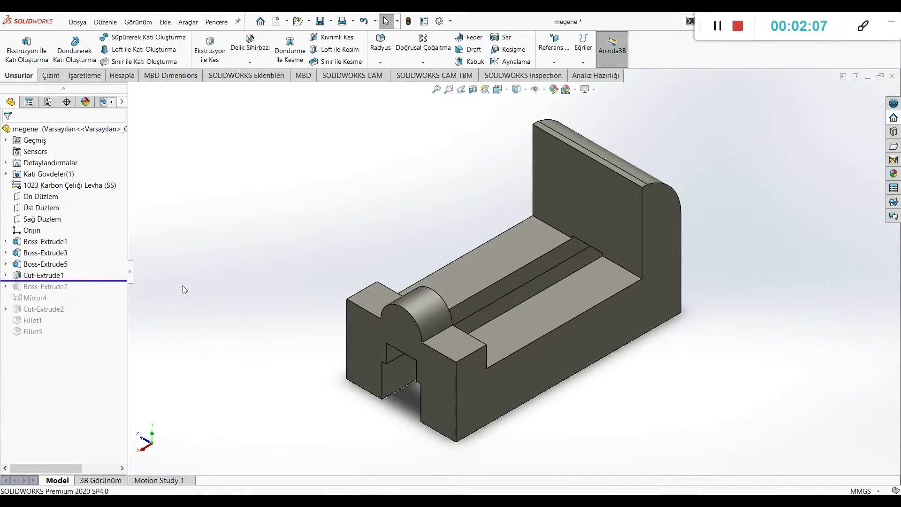
left_click(38, 276)
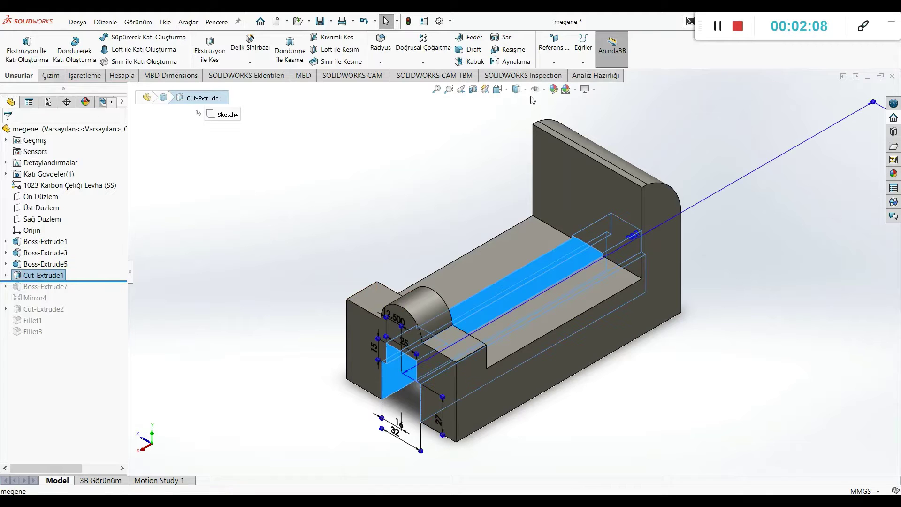
left_click(497, 89)
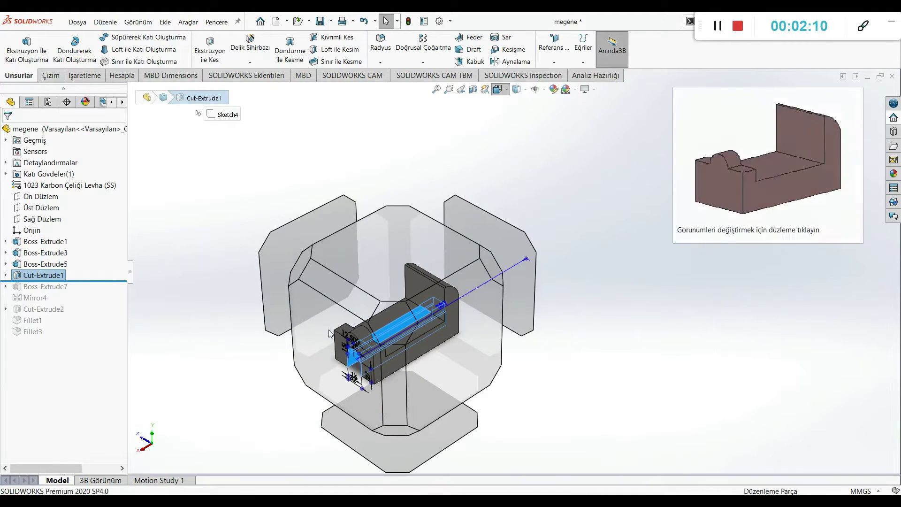
key("ctrl+4")
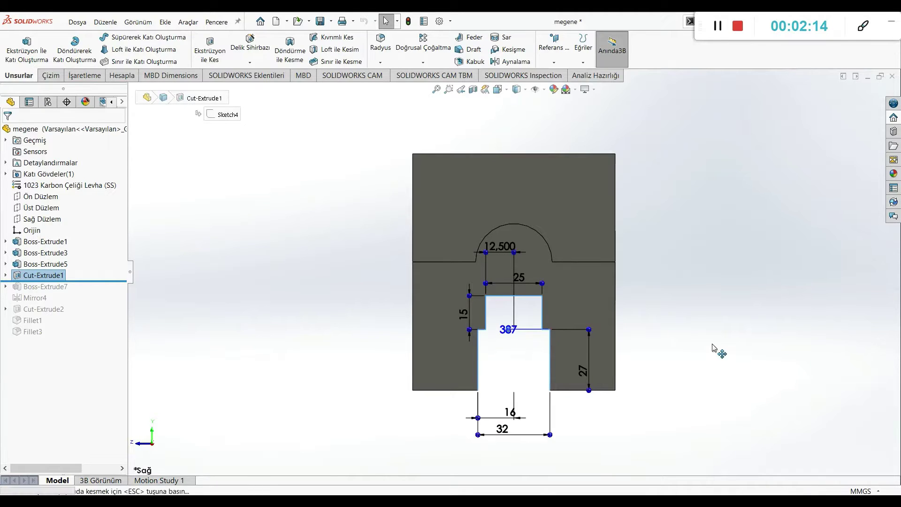
Move the slot's 16 mm dimension closer to the base's lower edge and show the Cut-Extrude1 dimensions again.
left_click(509, 413)
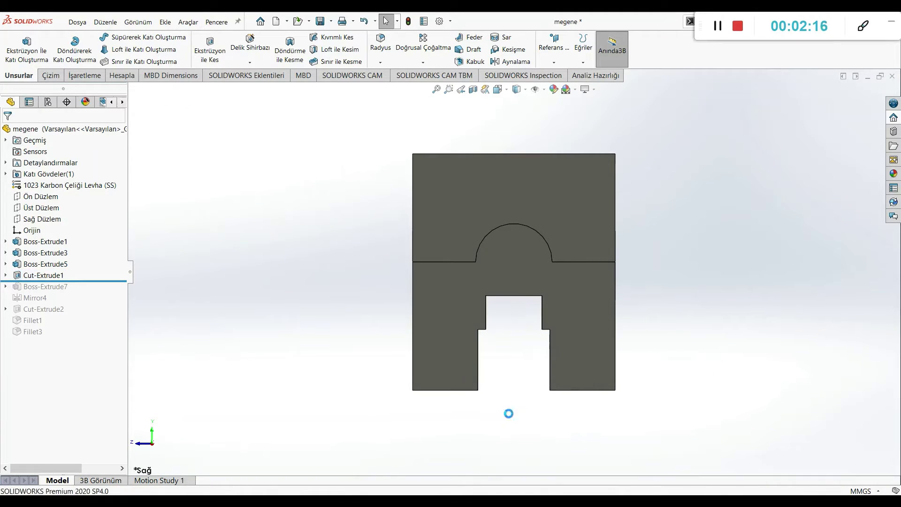
left_click(112, 276)
left_click_drag(513, 413, 497, 396)
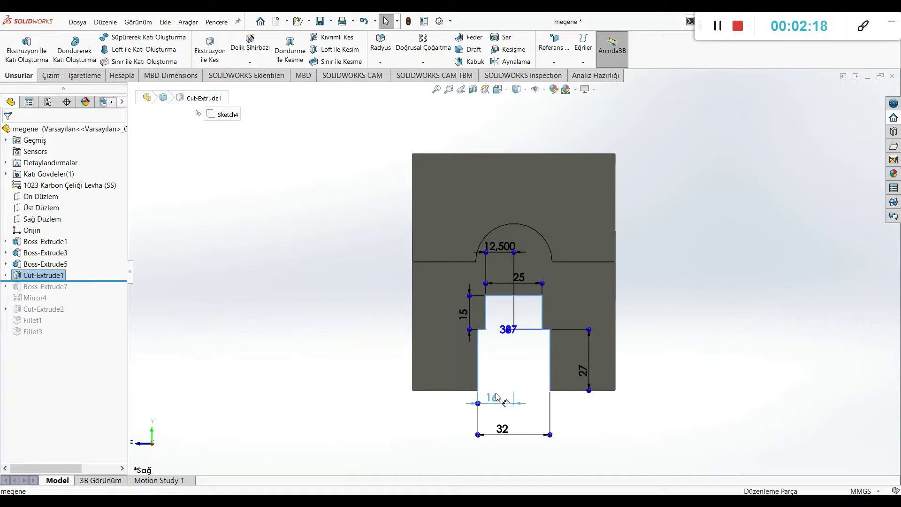
key("Escape")
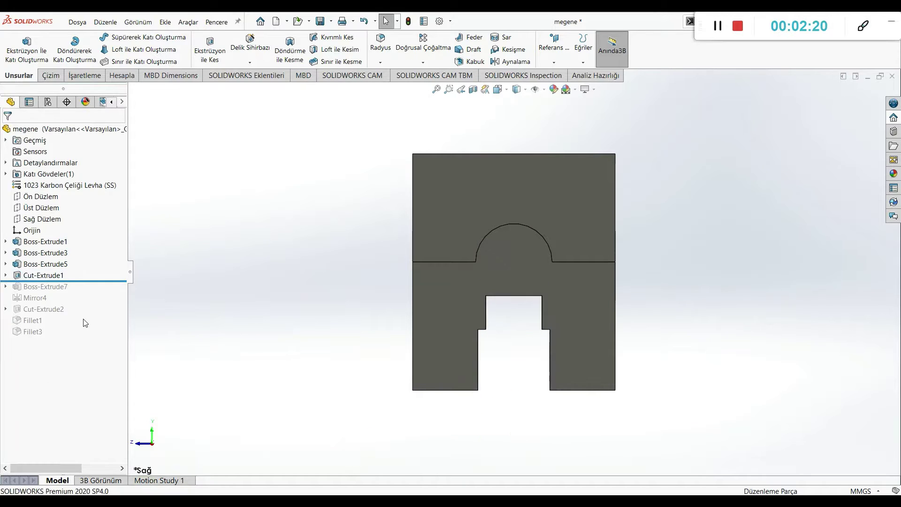
left_click(56, 276)
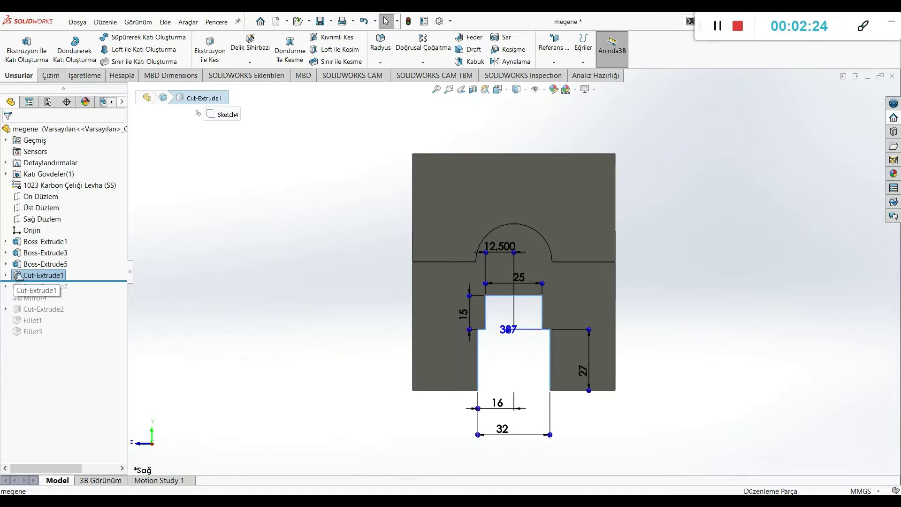
Edit Cut-Extrude1, shorten the blind cut depth to 199 mm and accept the feature.
right_click(22, 278)
left_click(39, 249)
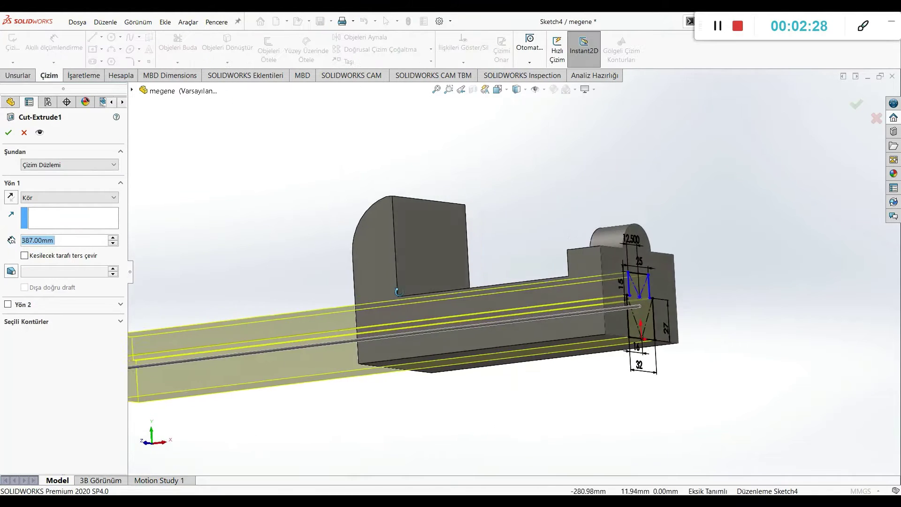
scroll(420, 307, "up", 2)
left_click_drag(193, 330, 404, 315)
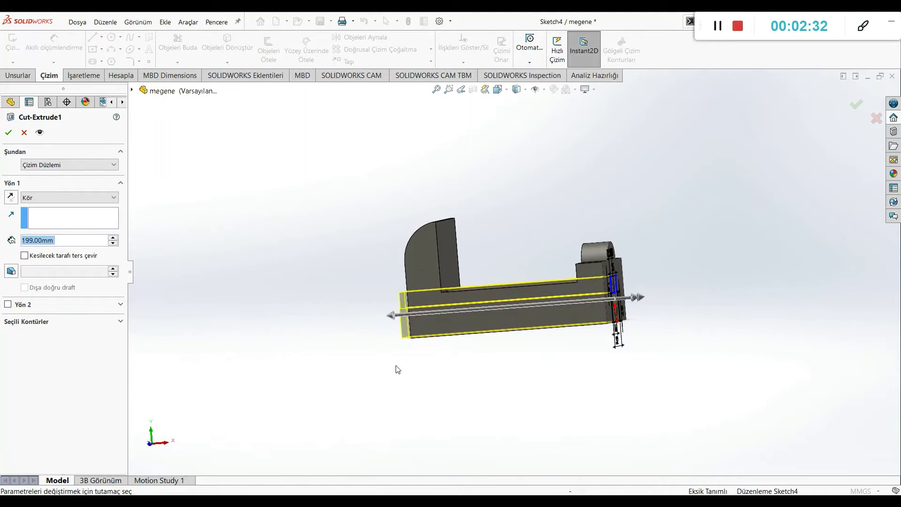
middle_click_drag(398, 377, 655, 348)
left_click(8, 133)
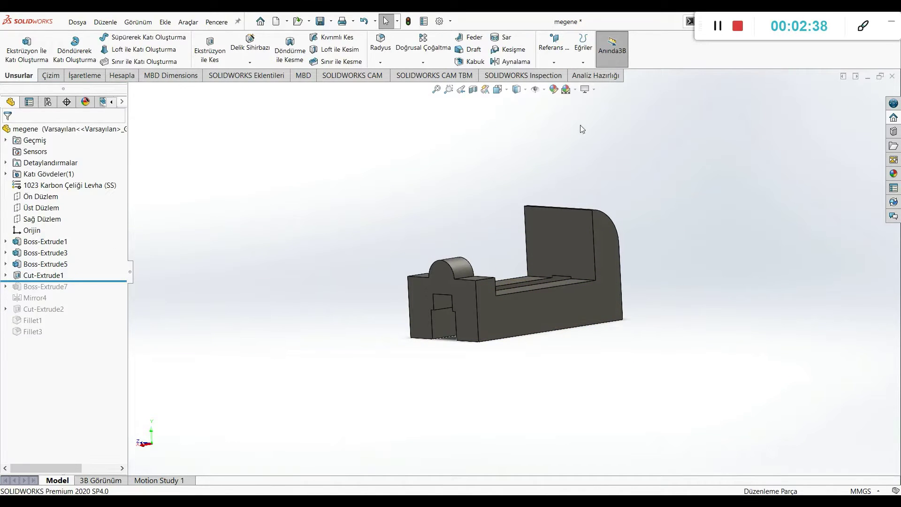
Roll the history forward to include Boss-Extrude7 and select it to highlight the two semicircular mounting ears.
left_click(499, 89)
left_click(388, 253)
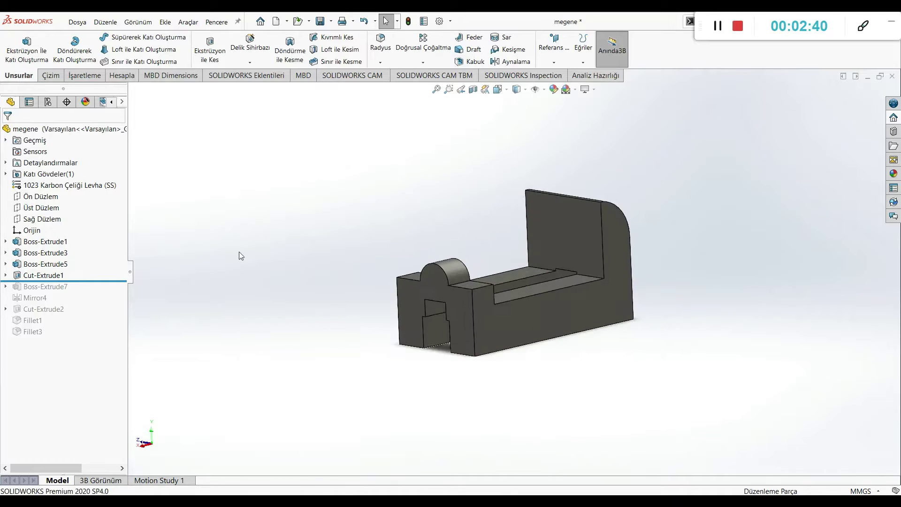
left_click_drag(79, 281, 146, 294)
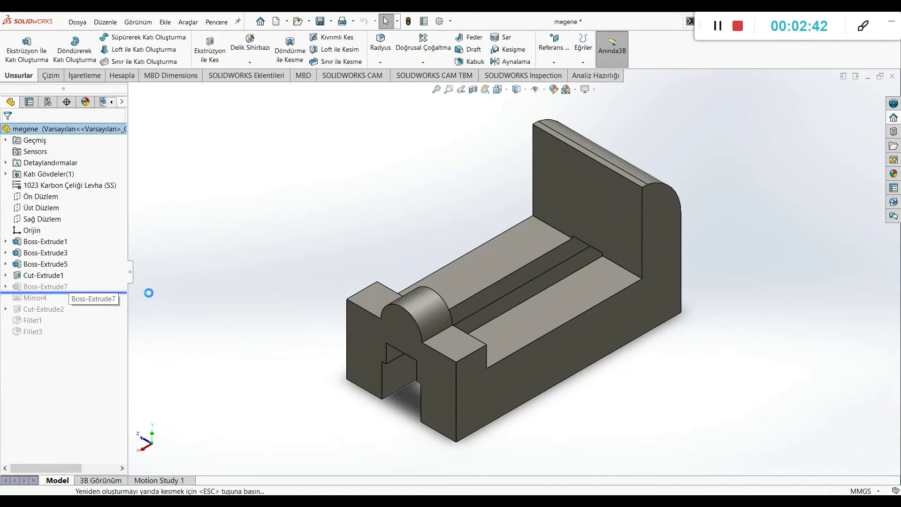
middle_click_drag(290, 348, 364, 389)
left_click(59, 287)
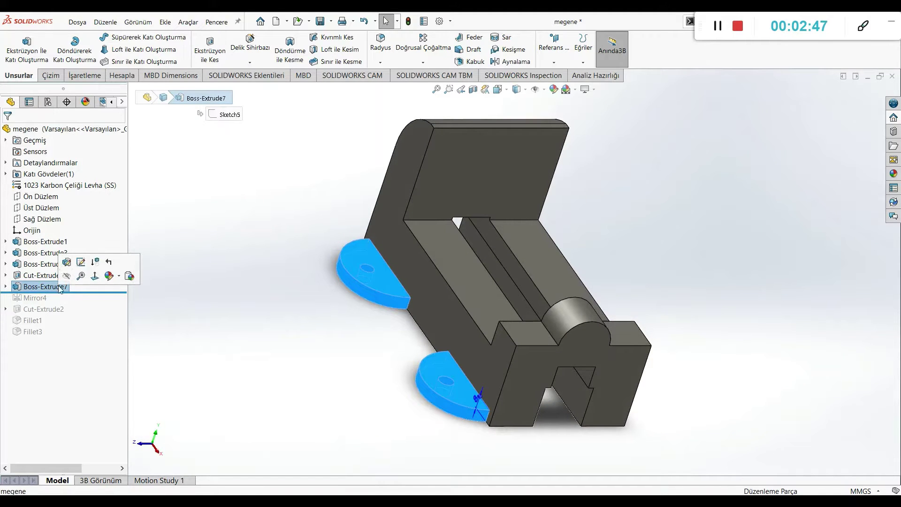
Open the sketch of Boss-Extrude7 in the top view and dimension the outer arc of the jaw-side ear to a 30 mm radius.
left_click(80, 264)
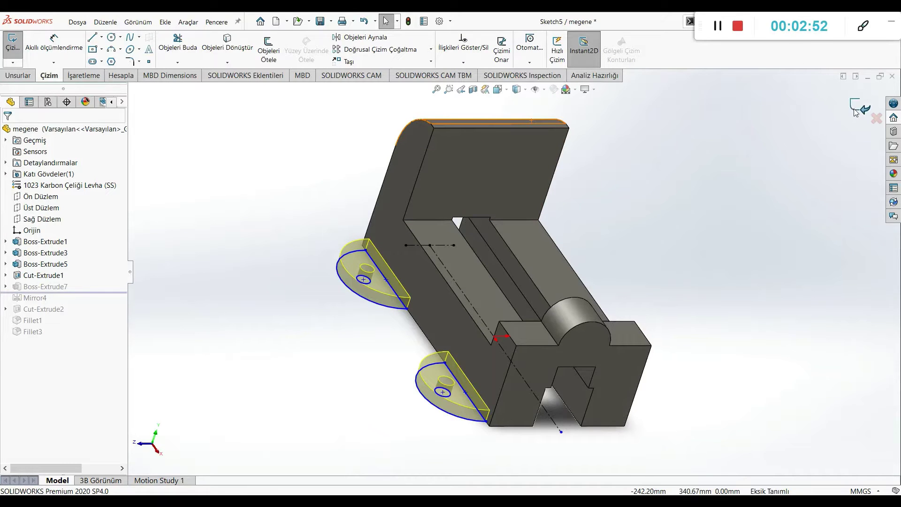
left_click(500, 90)
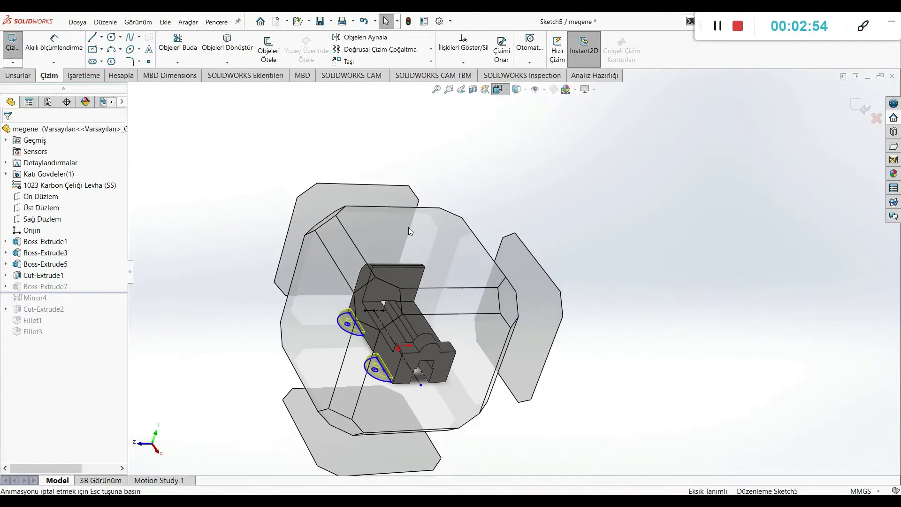
left_click(406, 240)
left_click(57, 39)
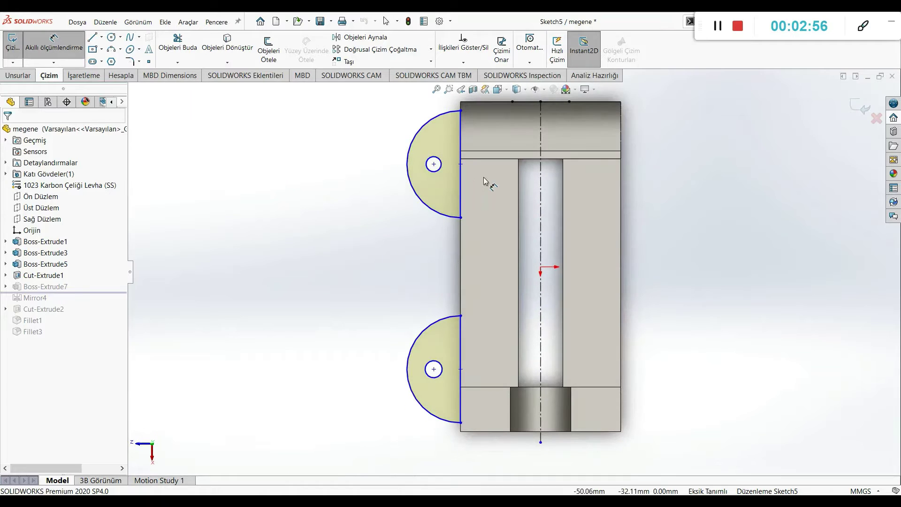
left_click(388, 149)
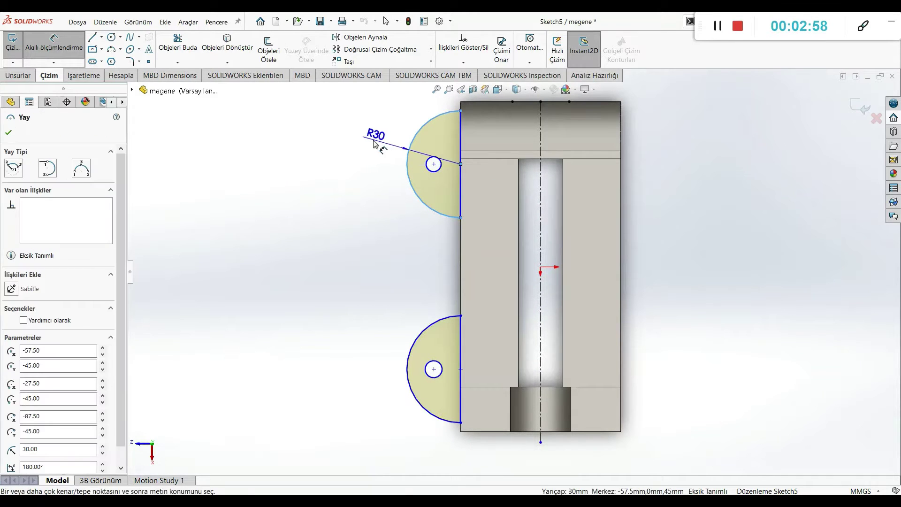
left_click(369, 135)
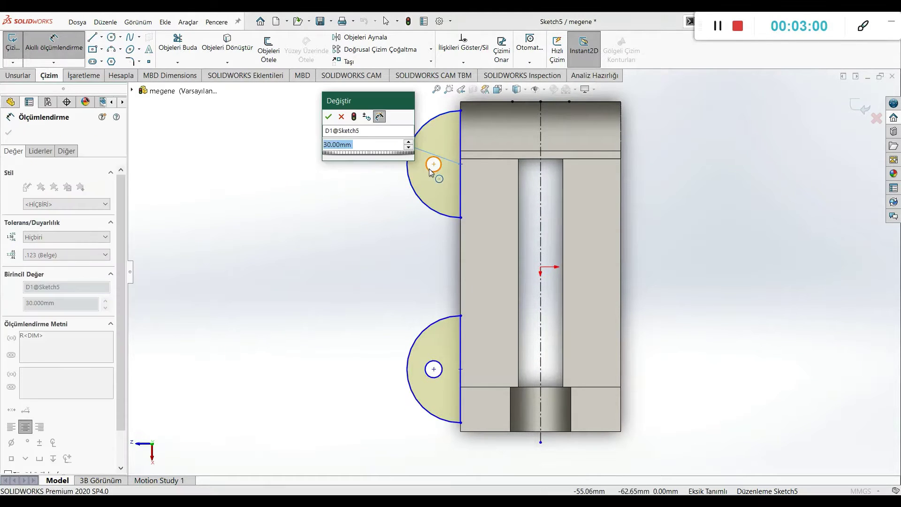
left_click(329, 117)
Dimension the diameter of the jaw-side ear's hole and the ear's offset from the jaw end of the base.
left_click(430, 164)
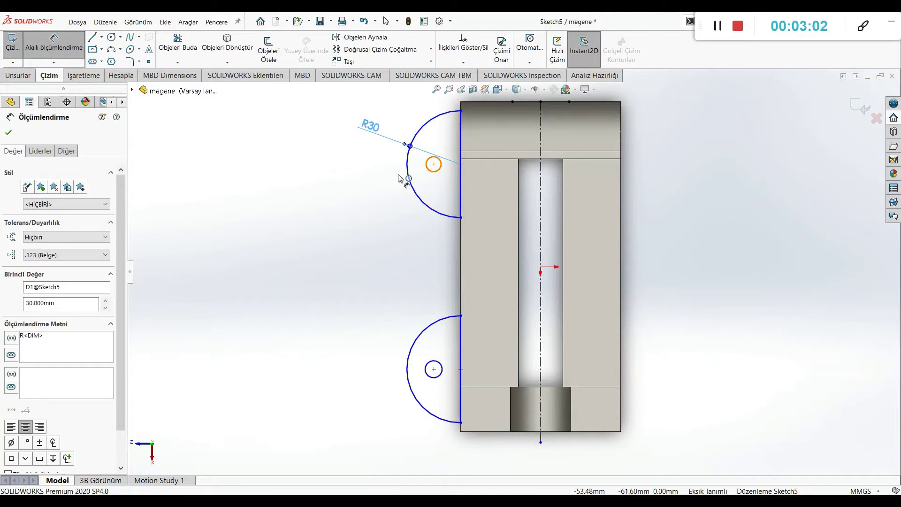
left_click(374, 184)
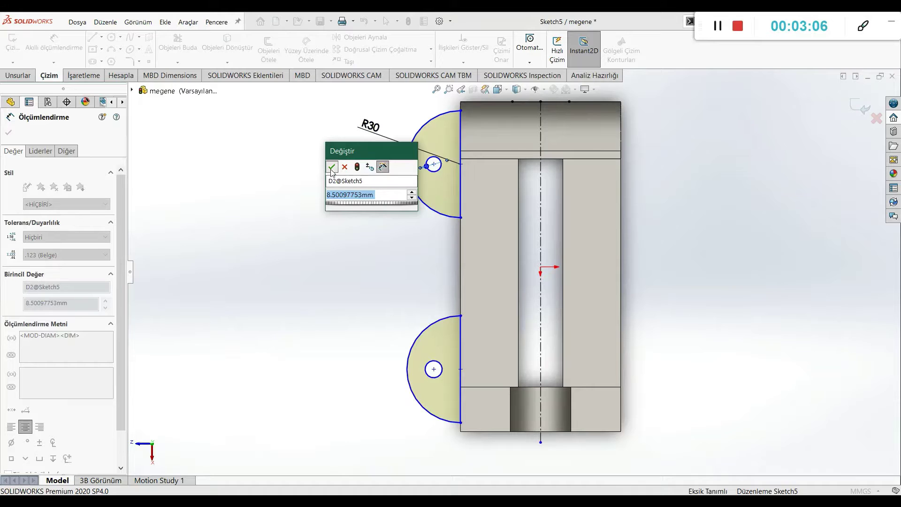
left_click(331, 168)
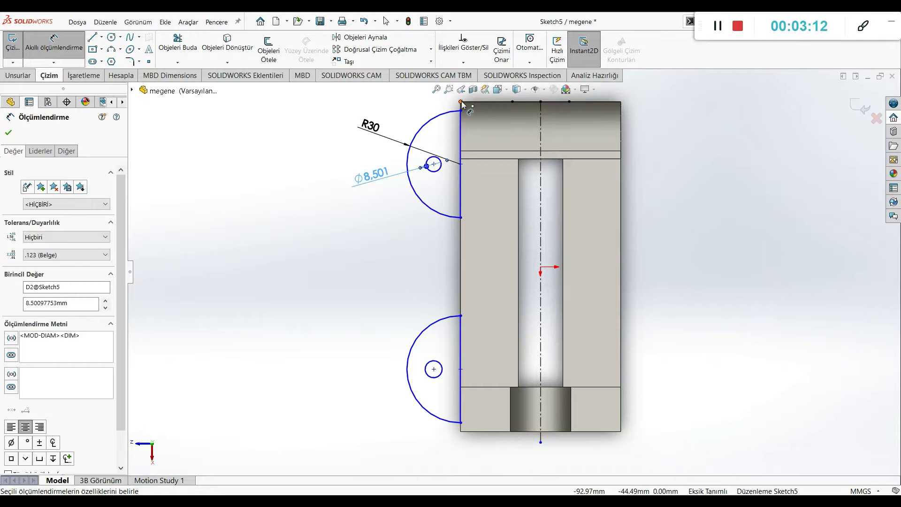
left_click(460, 101)
left_click(461, 111)
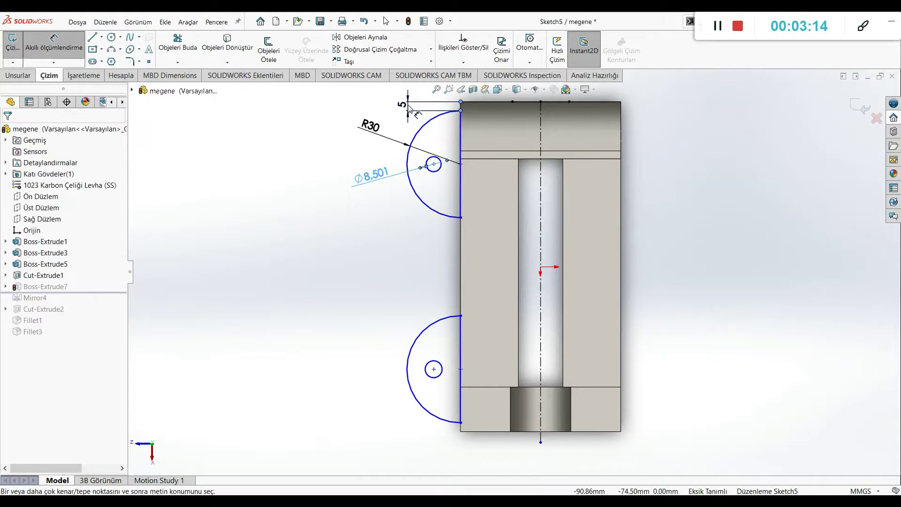
left_click(407, 108)
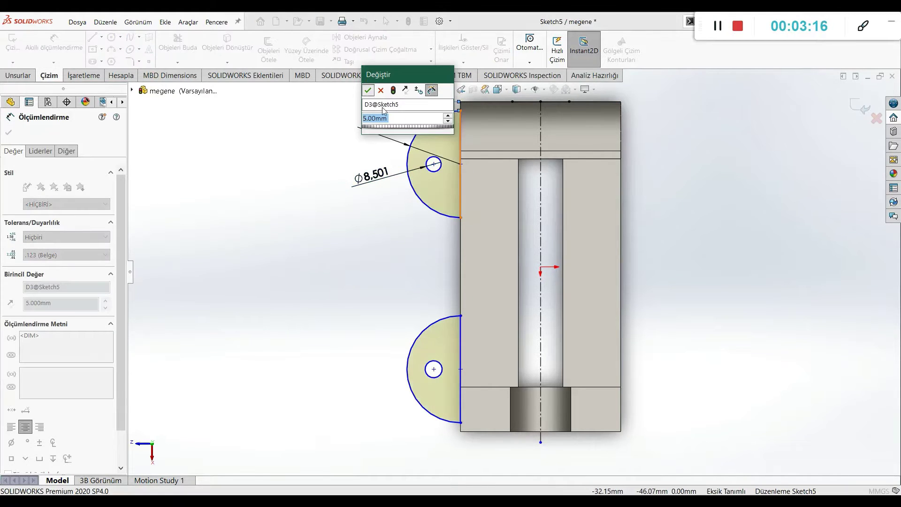
key("Return")
Dimension the gap between the two ears and the second ear's offset from the opposite end of the base.
left_click(461, 316)
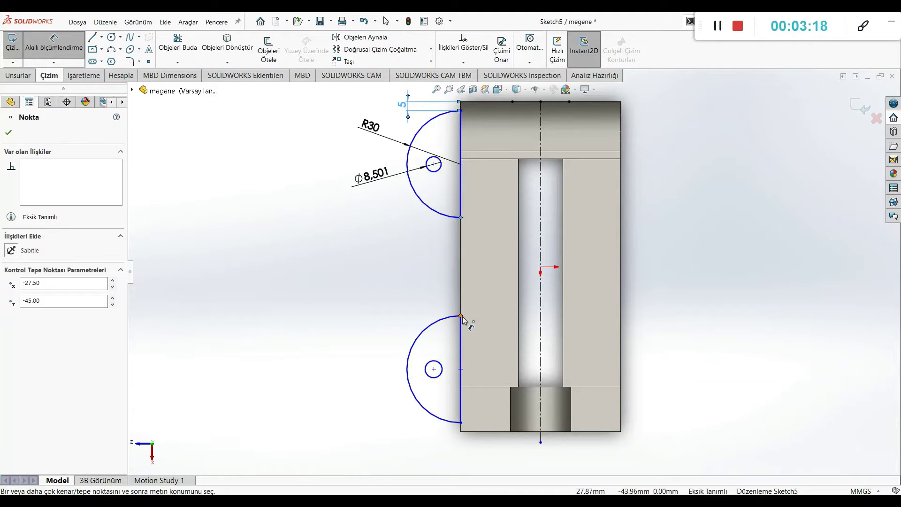
left_click(460, 217)
left_click(421, 283)
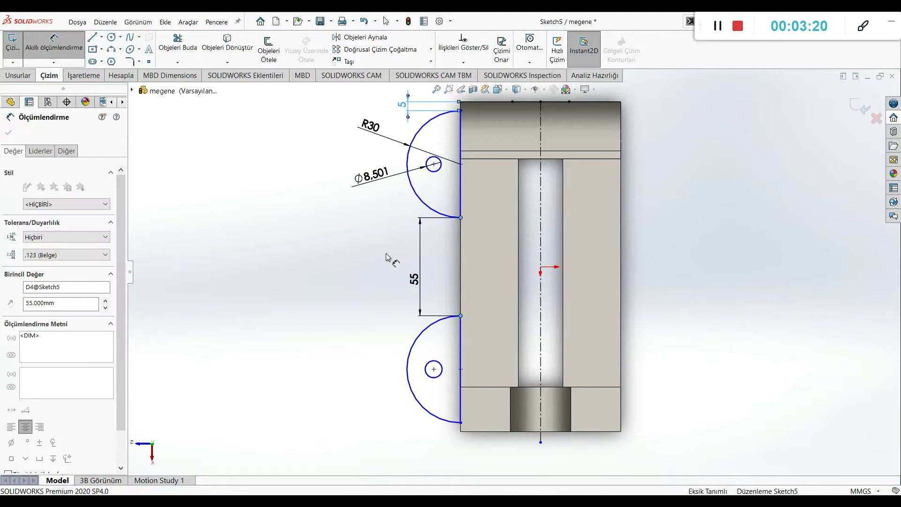
key("Return")
key("Escape")
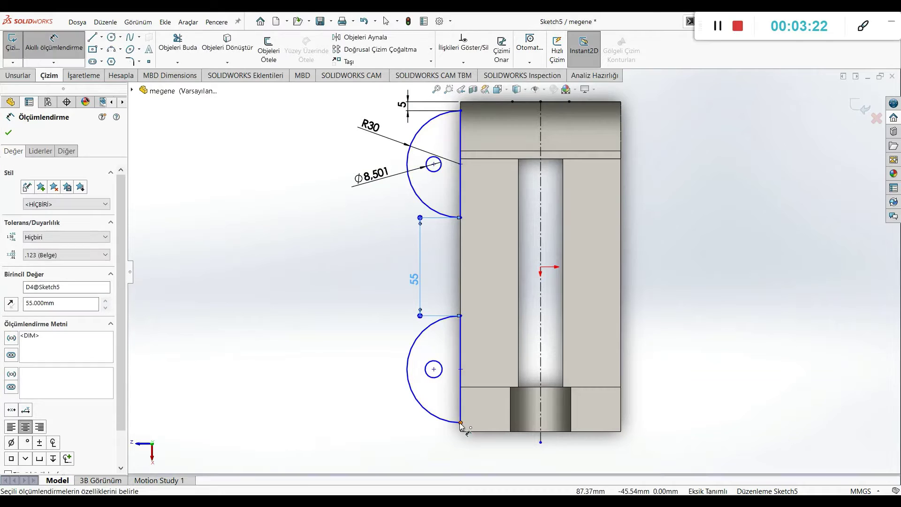
left_click(461, 423)
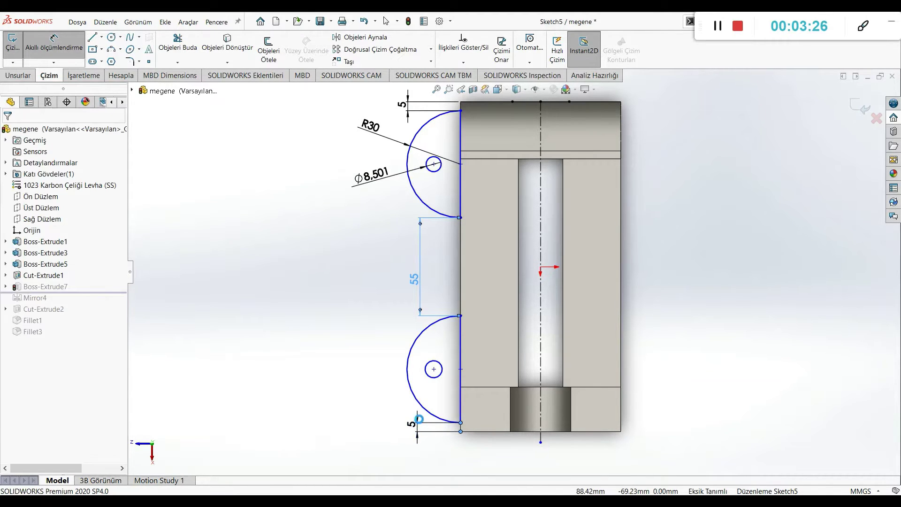
double_click(417, 424)
left_click(377, 411)
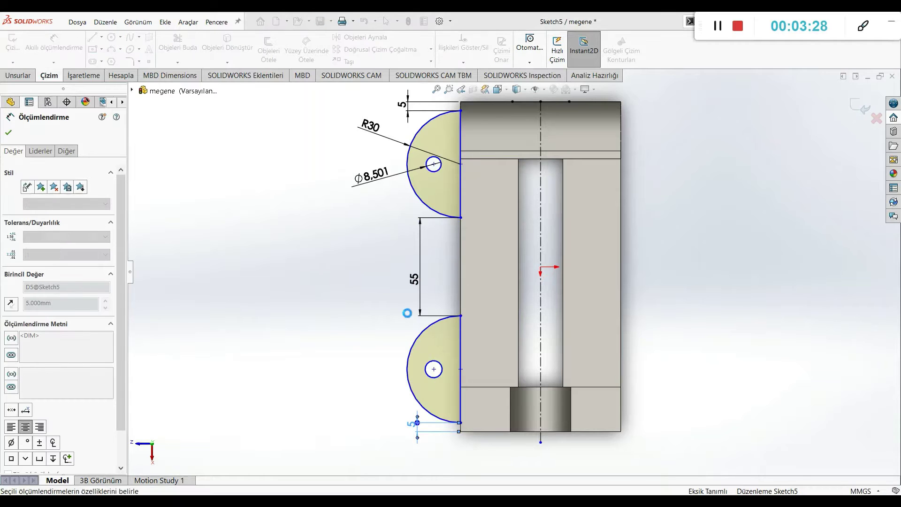
Dimension the centre-to-centre distance between the holes of the two ears.
left_click(434, 368)
left_click(434, 164)
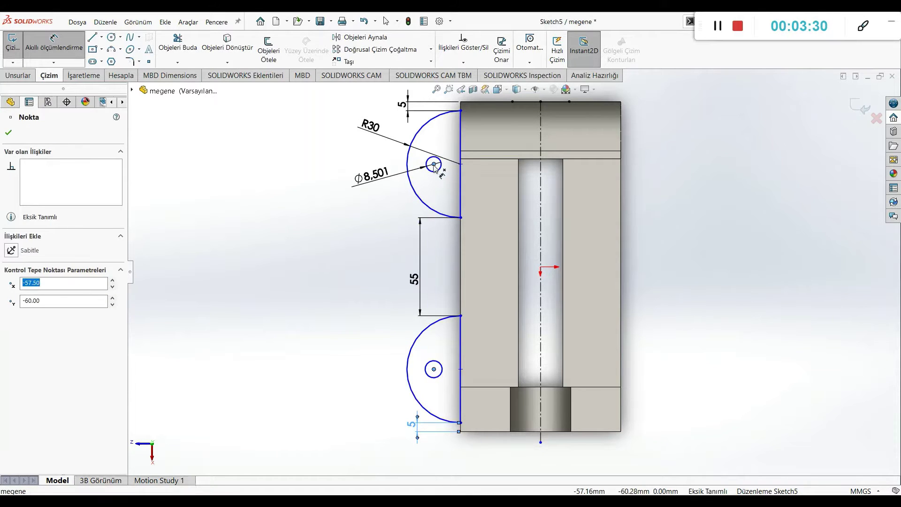
left_click(320, 223)
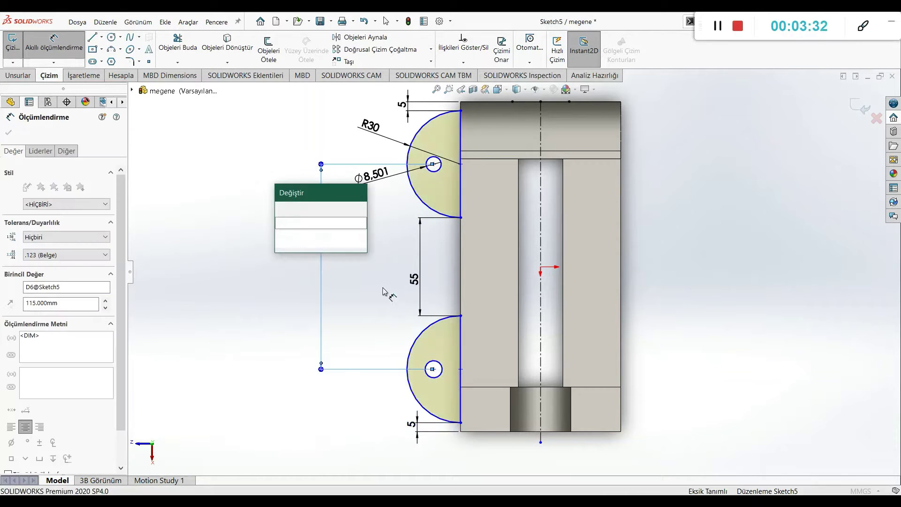
key("Return")
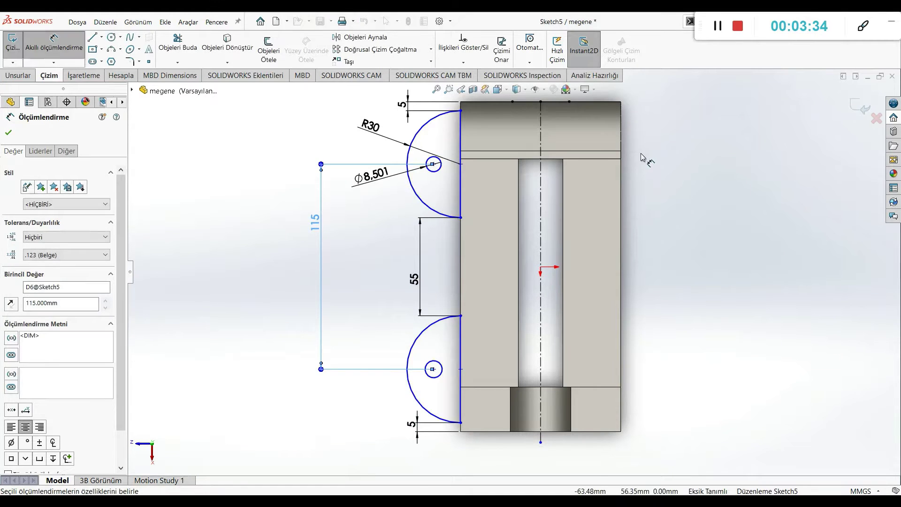
Dimension the ear's straight edge and the jaw-side hole's centre from the base's vertical centerline, and close the sketch.
left_click(461, 339)
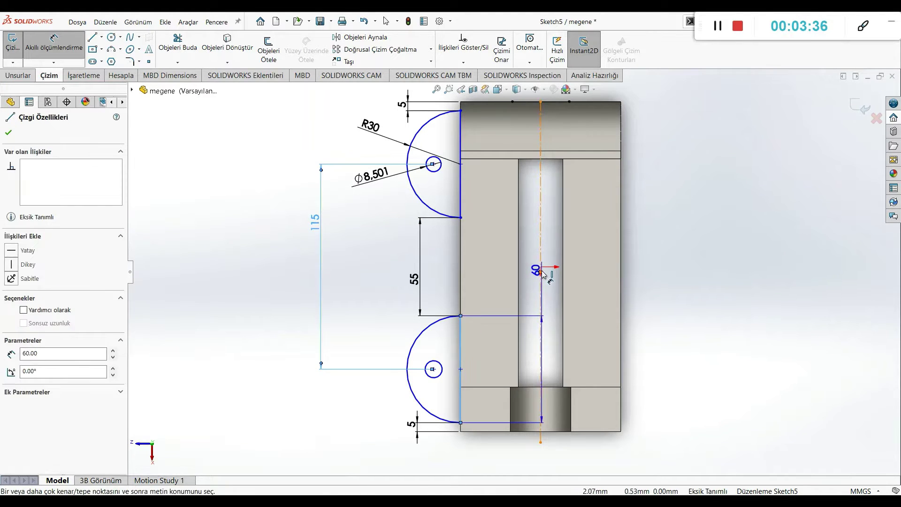
left_click(540, 267)
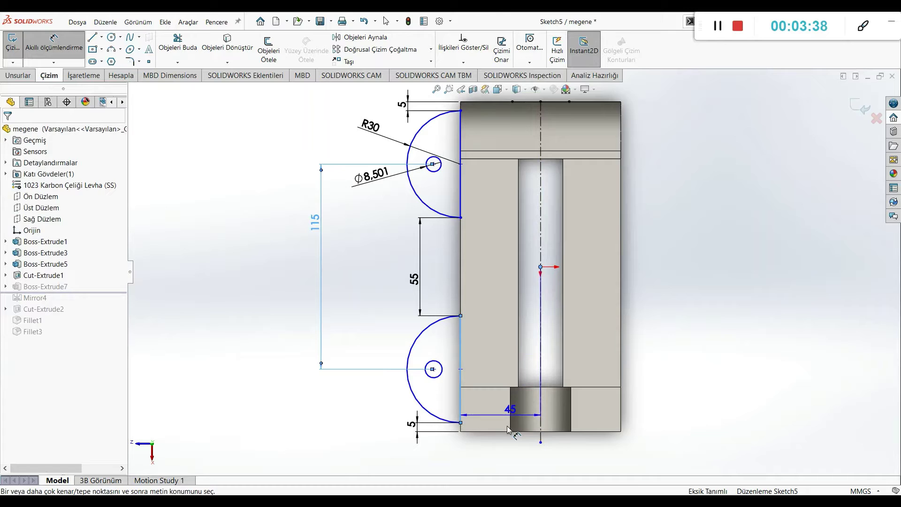
left_click(498, 462)
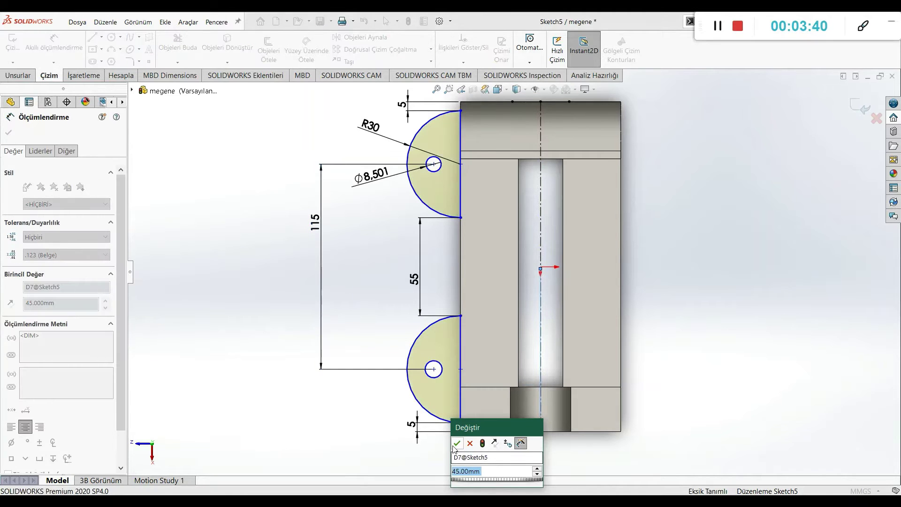
left_click(456, 444)
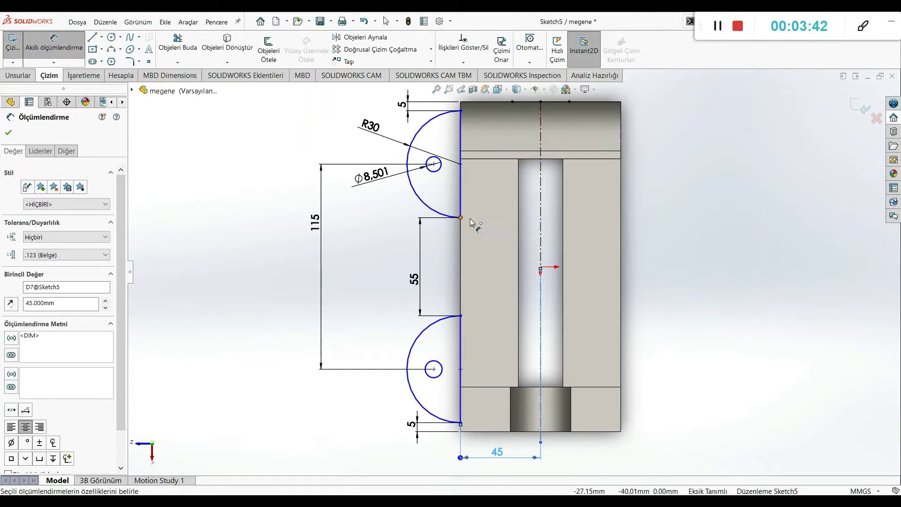
left_click(540, 246)
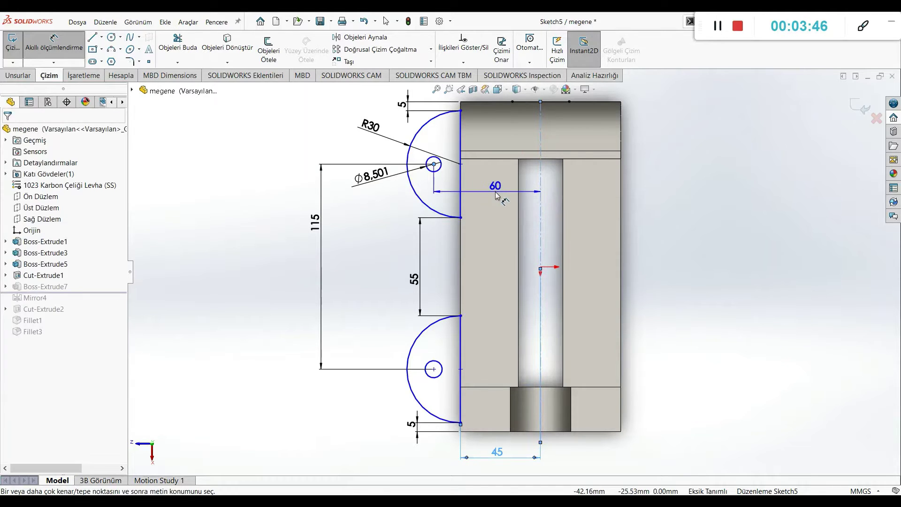
left_click(497, 197)
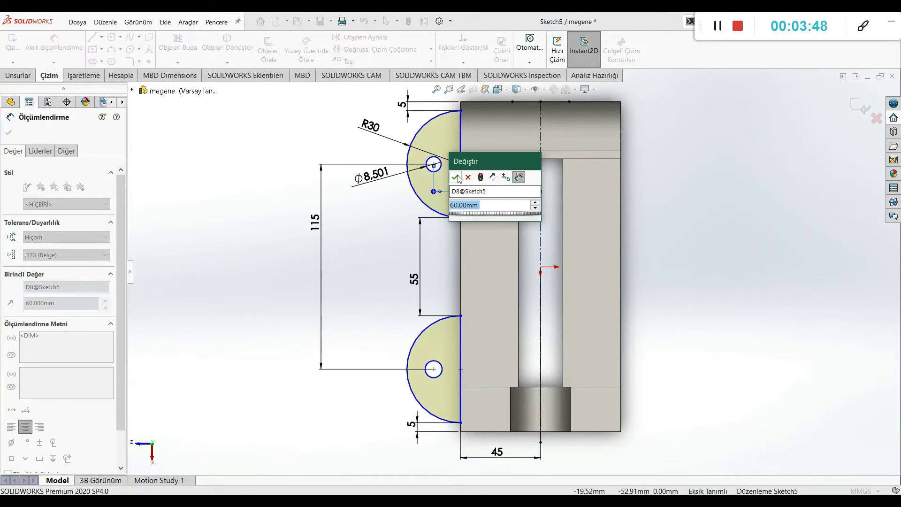
left_click(455, 177)
key("Escape")
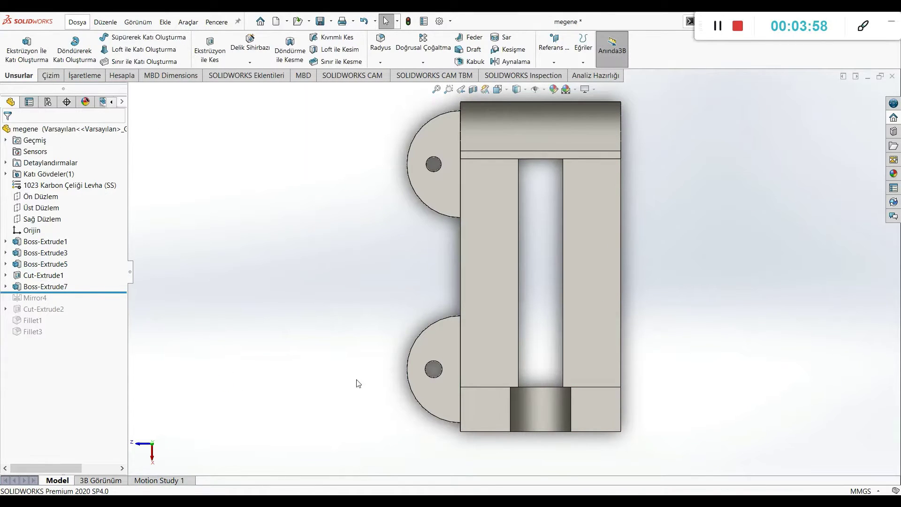
Roll the history forward to include Mirror4, which copies the two ears to the opposite side of the base.
middle_click_drag(566, 345, 452, 278)
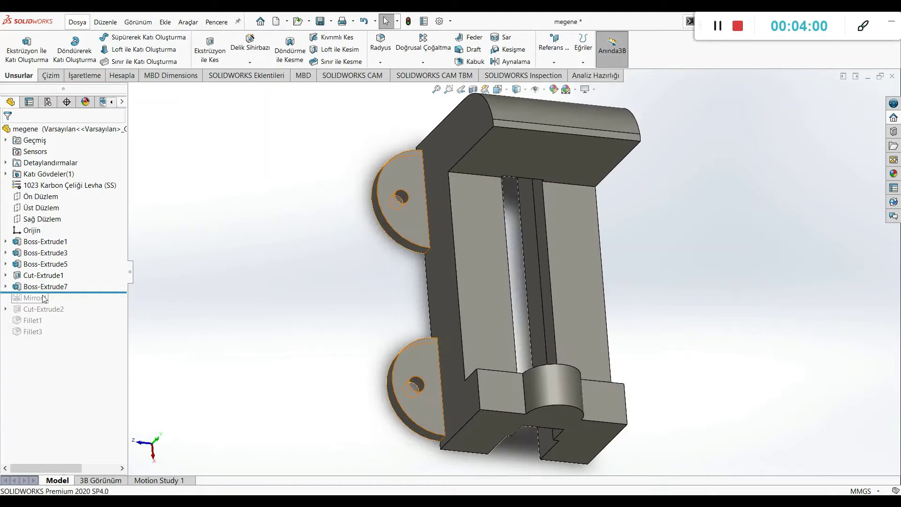
left_click_drag(44, 292, 44, 304)
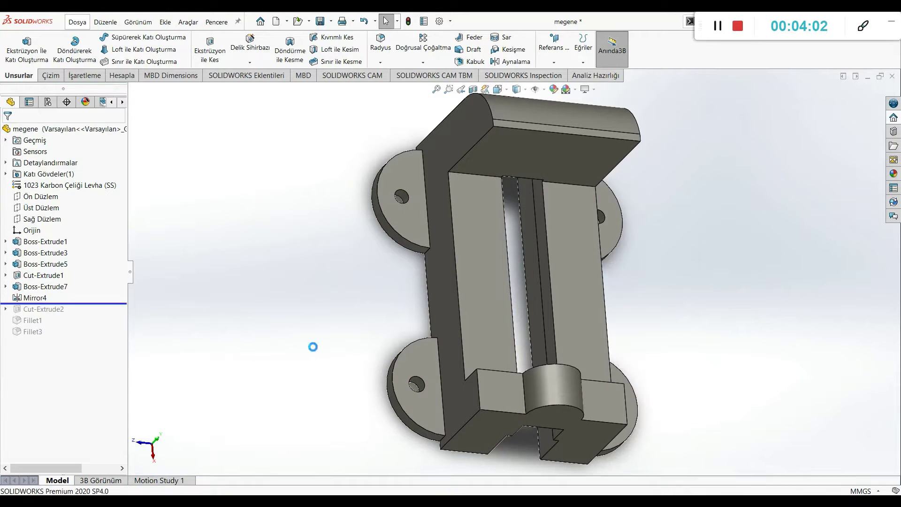
middle_click_drag(313, 347, 279, 283)
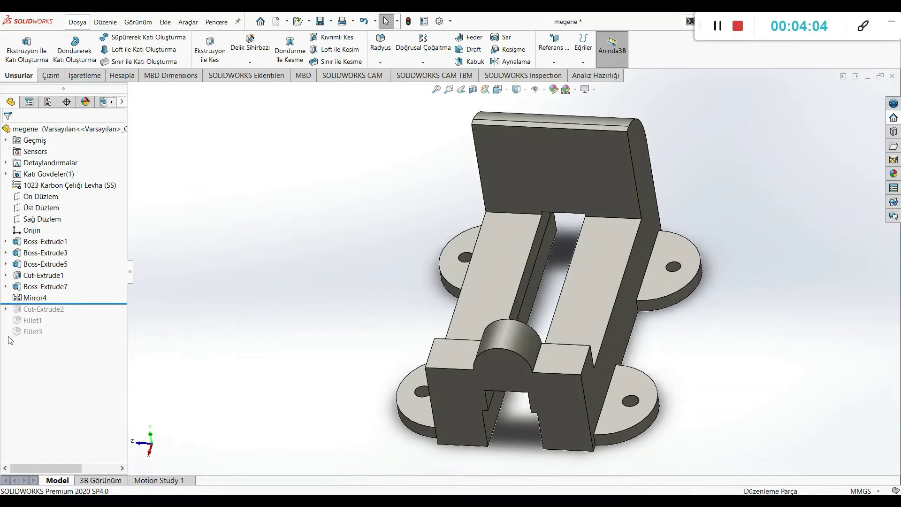
Roll the history forward to include Cut-Extrude2 and show the dimensions of its screw hole in the right view.
left_click_drag(44, 303, 42, 310)
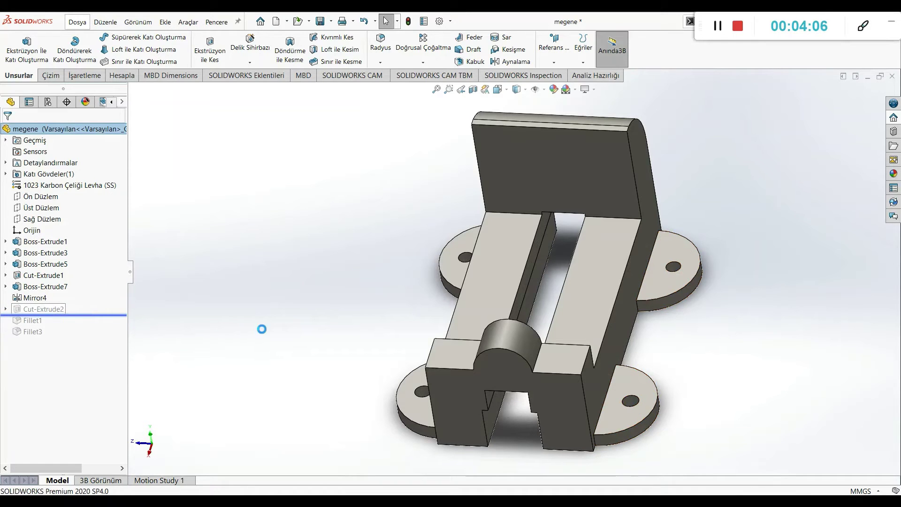
left_click(48, 309)
left_click(498, 89)
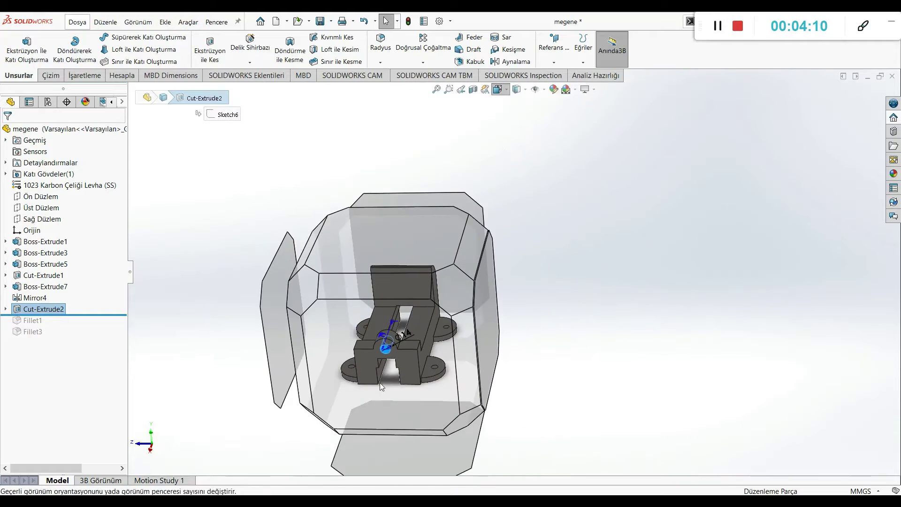
left_click(399, 361)
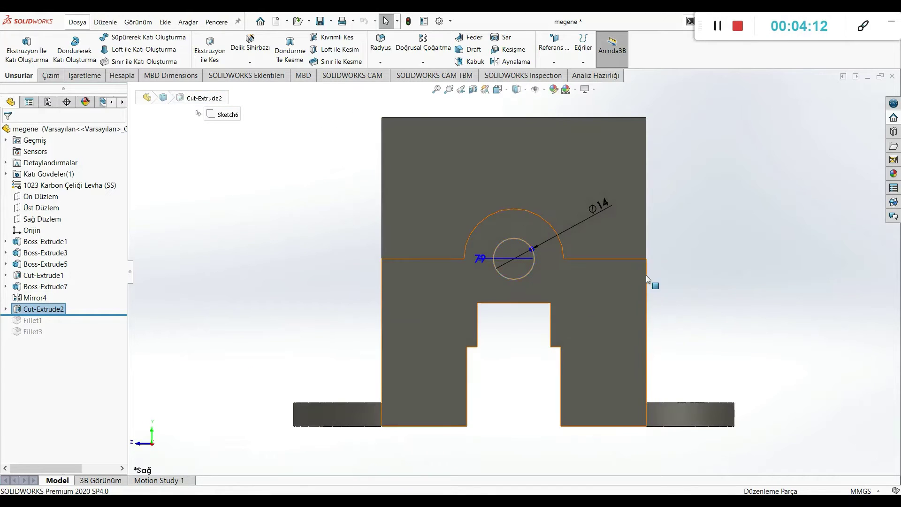
middle_click_drag(657, 269, 112, 290)
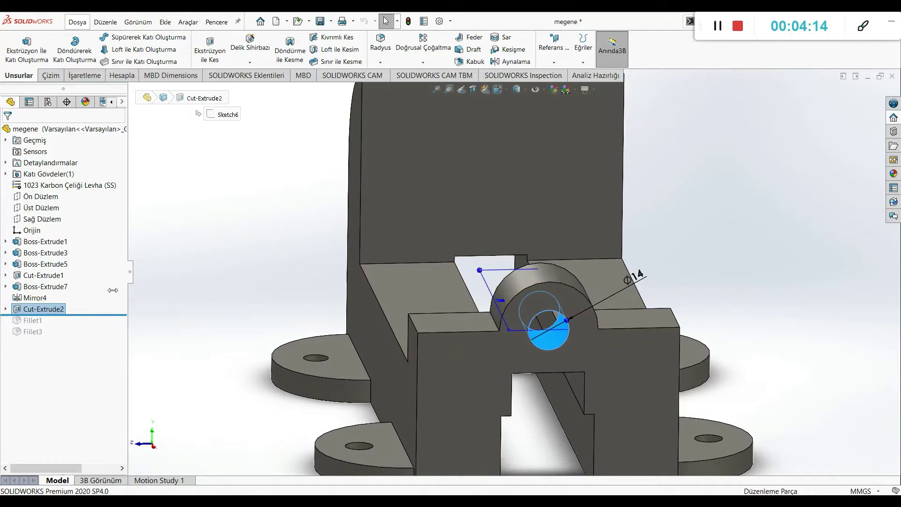
Edit Cut-Extrude2, change its end condition from blind to Up To Next (Bir Sonrakine Kadar) and accept the feature.
right_click(60, 310)
left_click(72, 250)
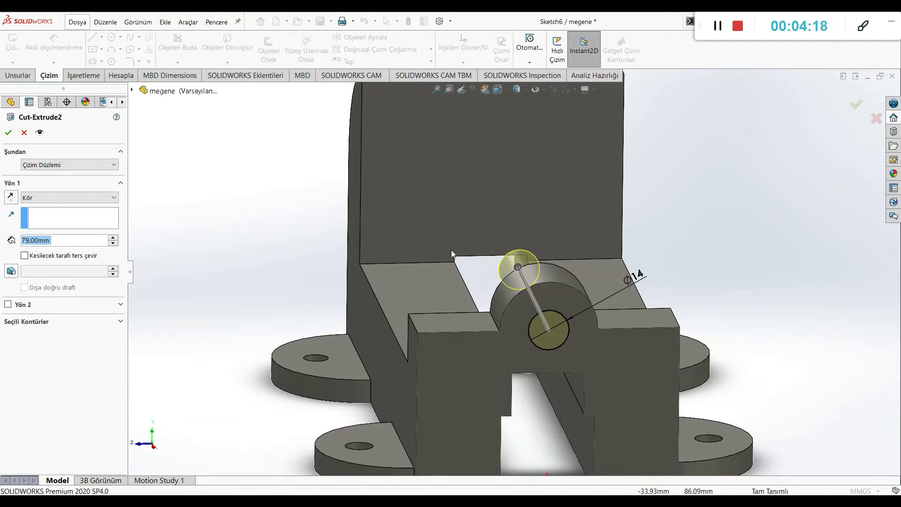
left_click_drag(518, 267, 530, 293)
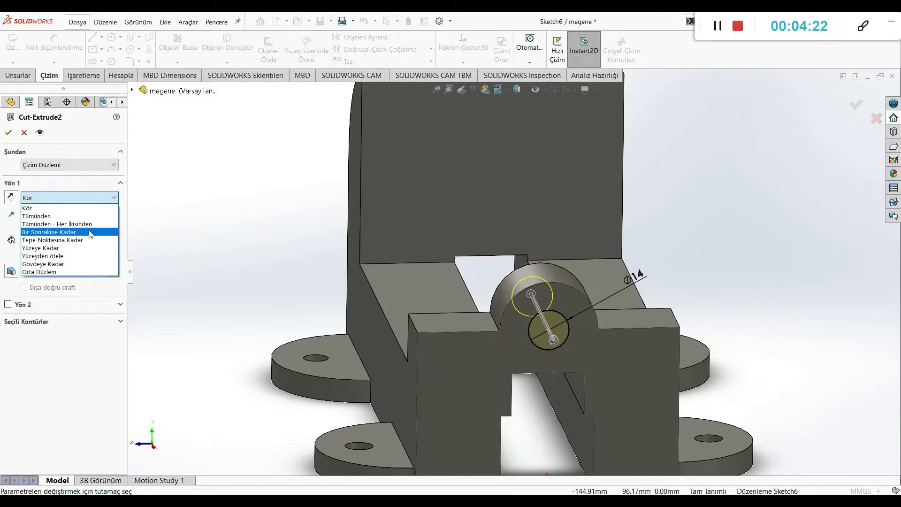
left_click(103, 232)
left_click(8, 134)
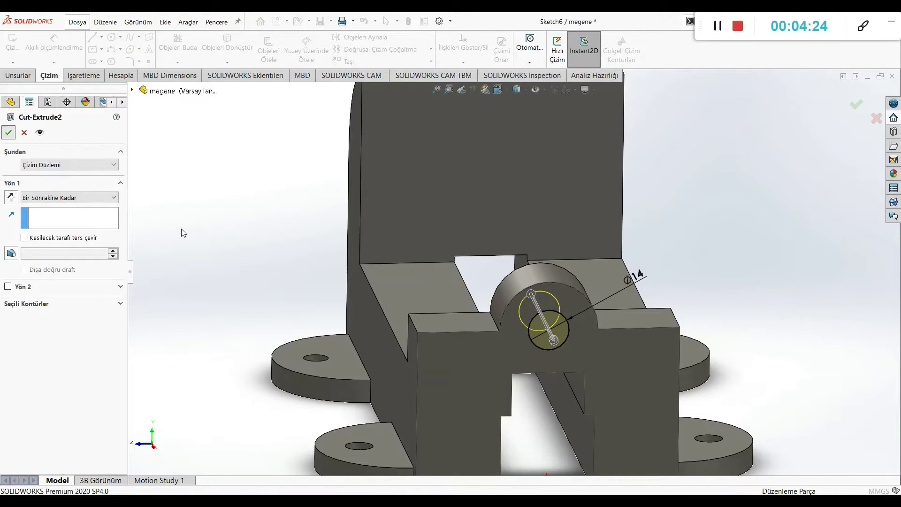
Roll the history forward to include Fillet1 and display its radius on the rounded outer edges of the jaw.
left_click_drag(52, 321, 58, 321)
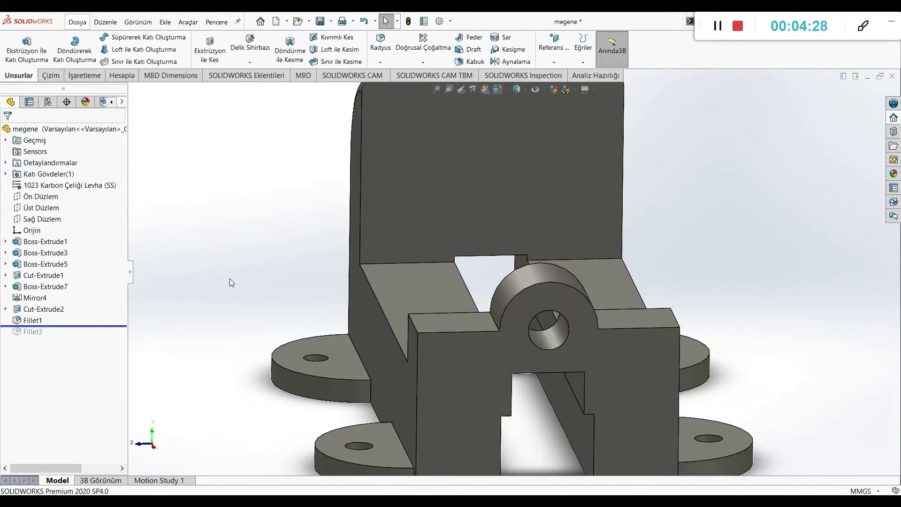
scroll(230, 277, "up", 3)
middle_click_drag(229, 278, 395, 244)
left_click(33, 321)
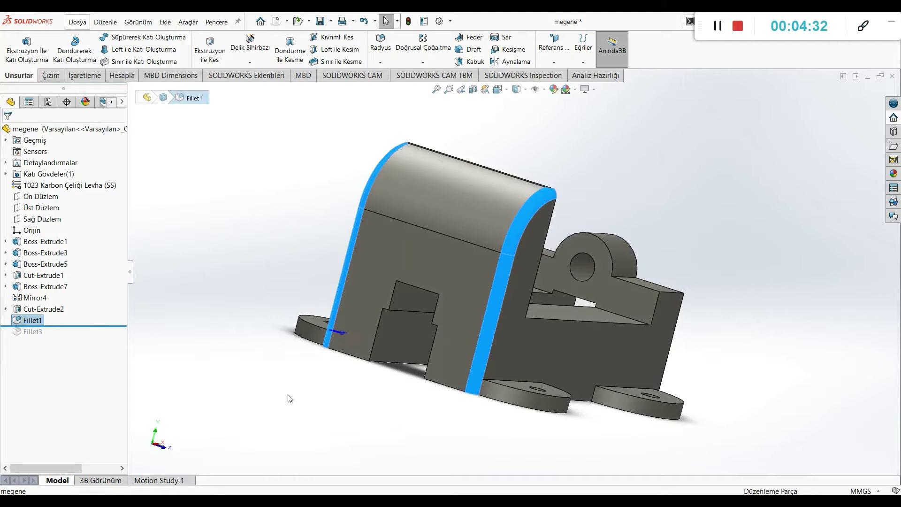
mouse_move(323, 397)
middle_mouse_down()
mouse_move(337, 470)
mouse_move(334, 393)
middle_mouse_up()
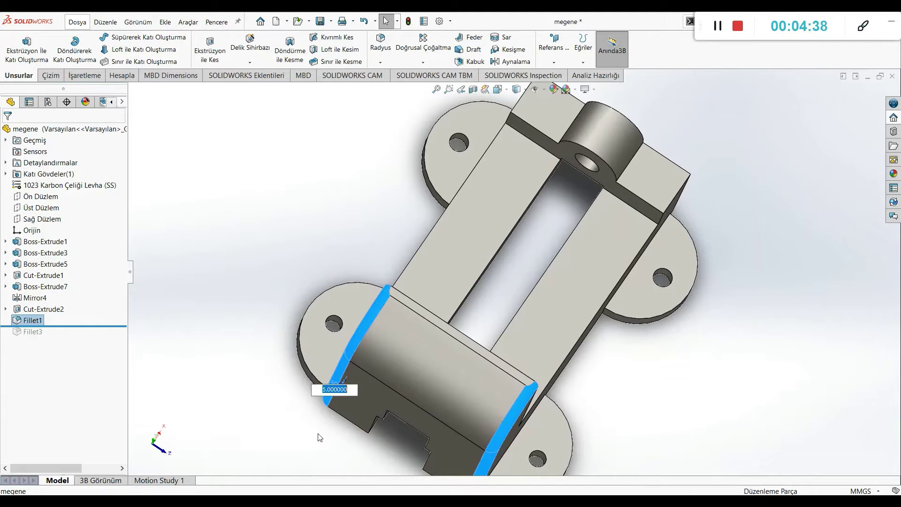
left_click(347, 450)
key("ctrl+7")
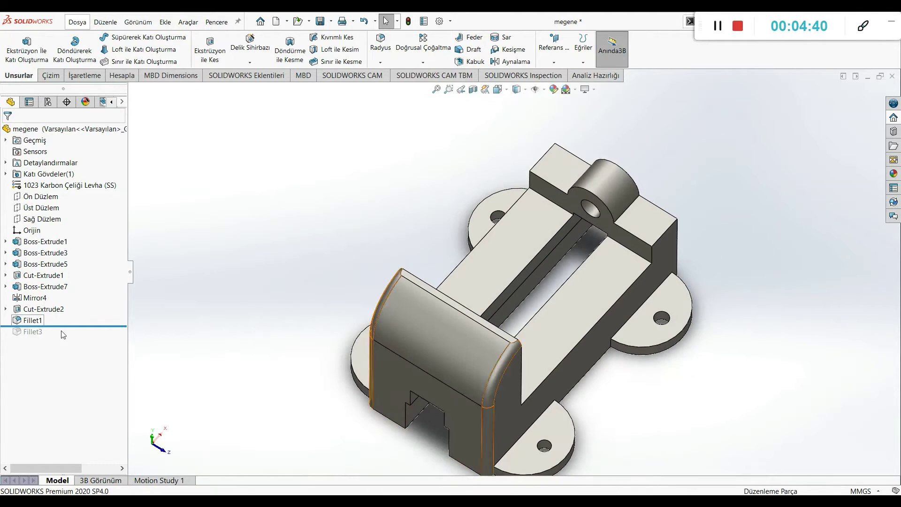
Roll the history forward to include Fillet3, the last feature of the part.
left_click_drag(77, 325, 78, 333)
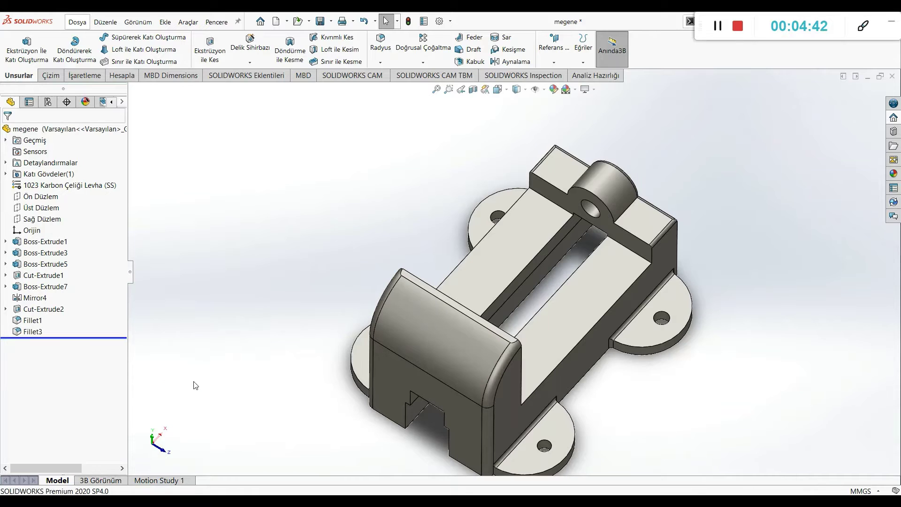
Display Fillet3's radius on the rounded edges and move its radius label clear of the foot flange in a top-down view.
left_click(47, 331)
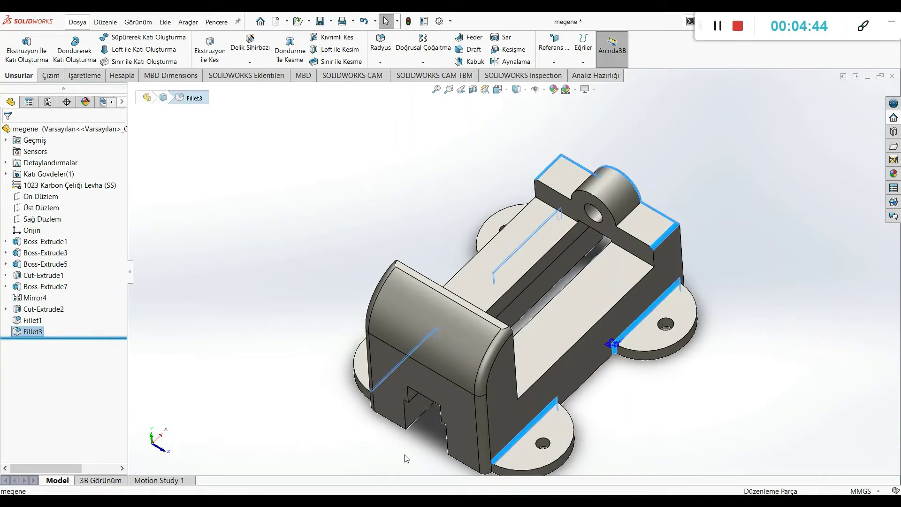
middle_click_drag(406, 455, 423, 369)
right_click(38, 334)
left_click(368, 379)
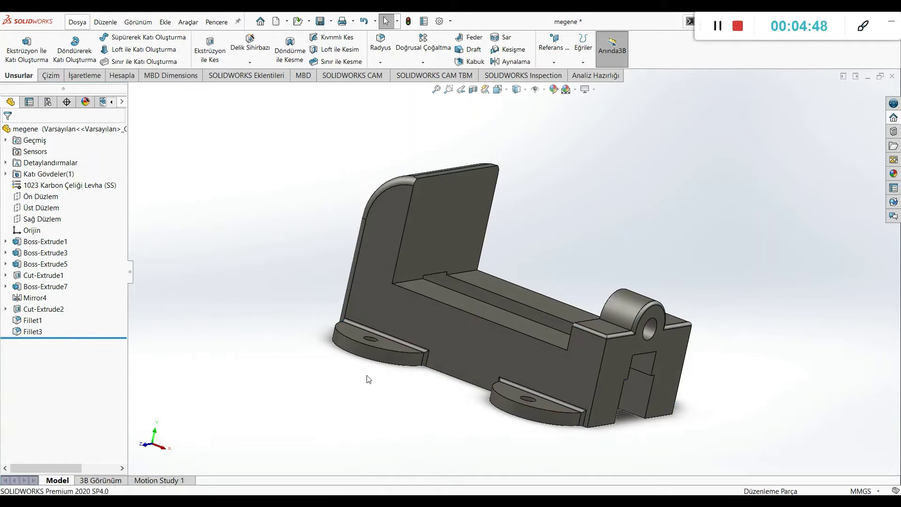
left_click(33, 332)
scroll(515, 375, "down", 2)
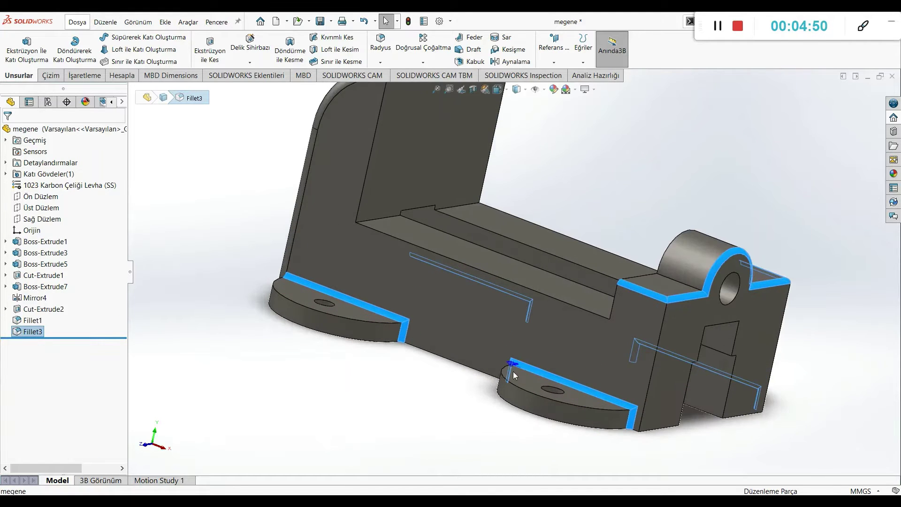
middle_click_drag(529, 373, 518, 423)
left_click_drag(515, 351, 530, 317)
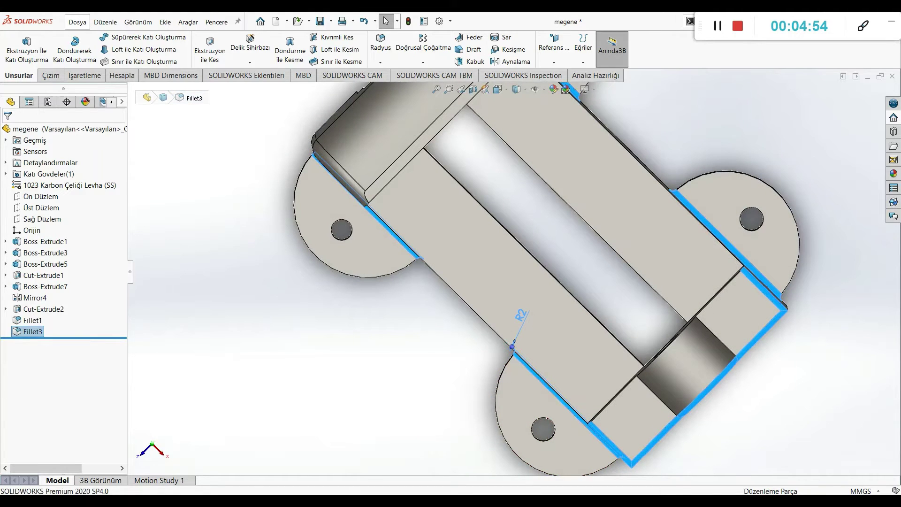
left_click(498, 90)
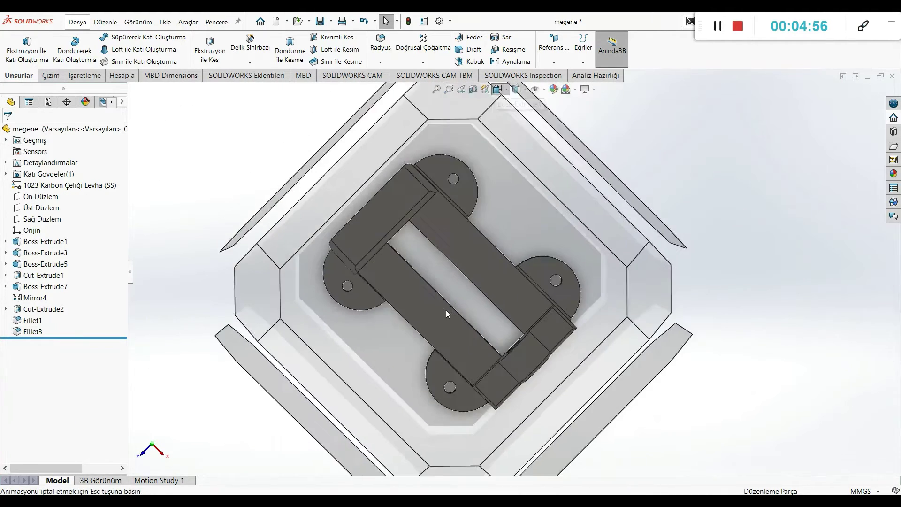
left_click(401, 420)
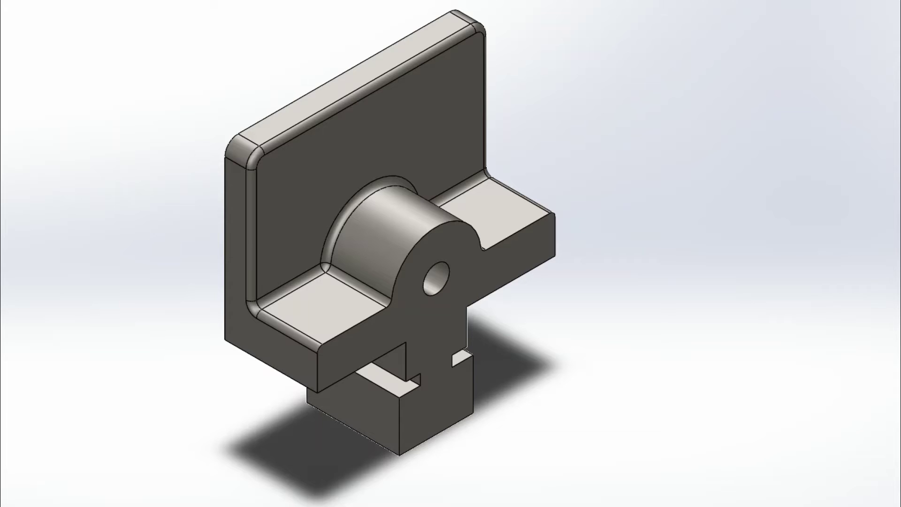
In the kızak part, roll the history back to just after Boss-Extrude1 and open its Sketch1 for editing in the front view.
left_click_drag(86, 350, 98, 235)
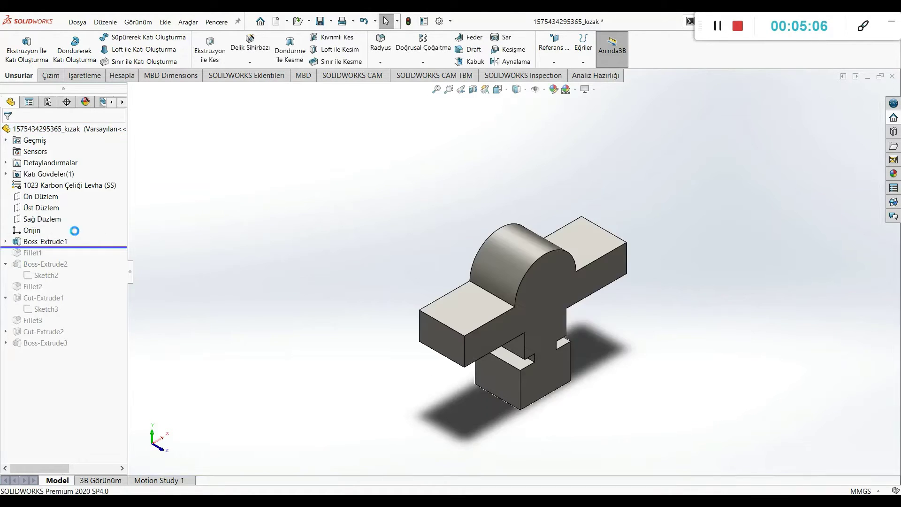
left_click(45, 242)
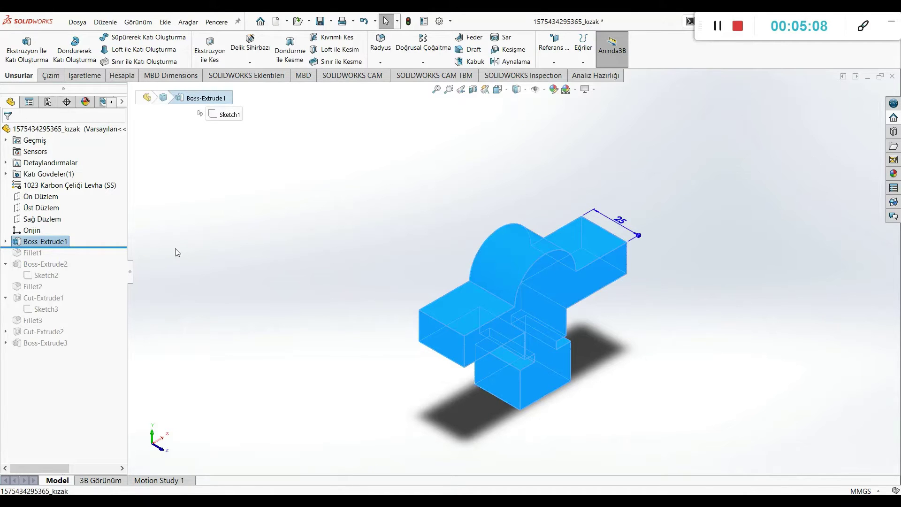
right_click(43, 241)
left_click(63, 210)
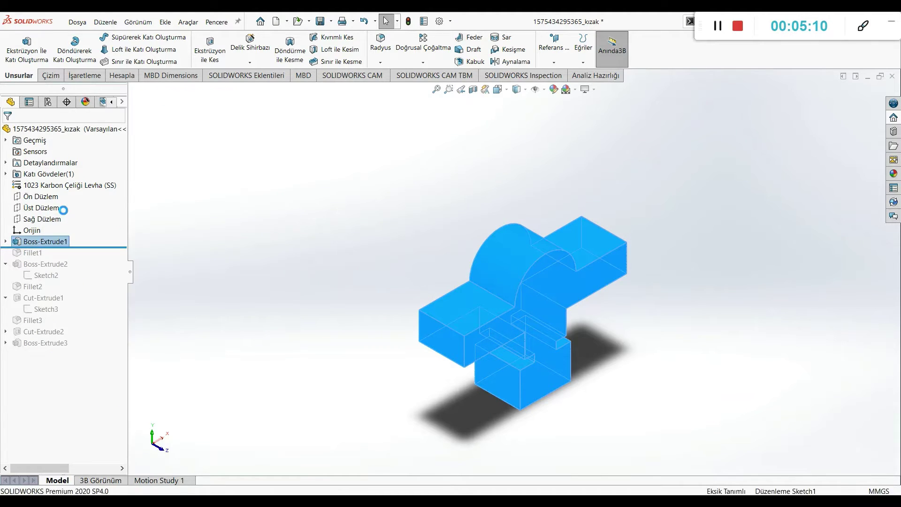
left_click(500, 89)
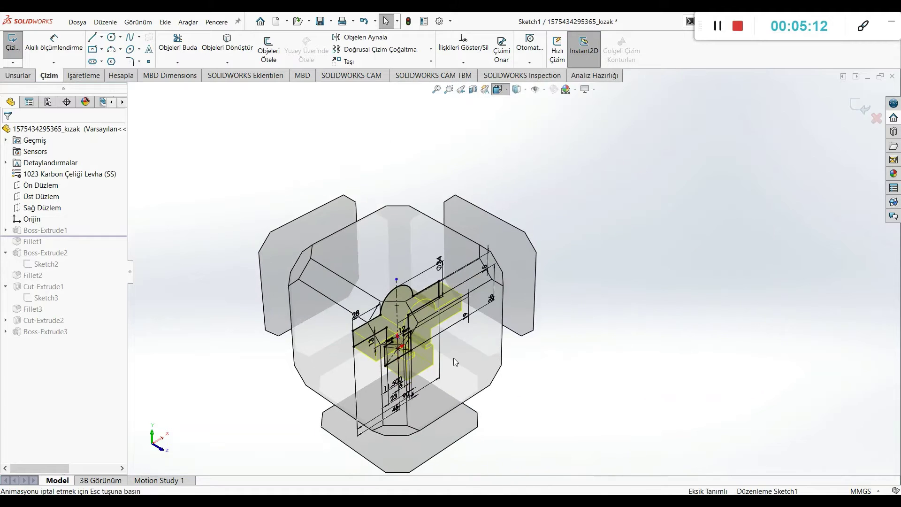
left_click(453, 357)
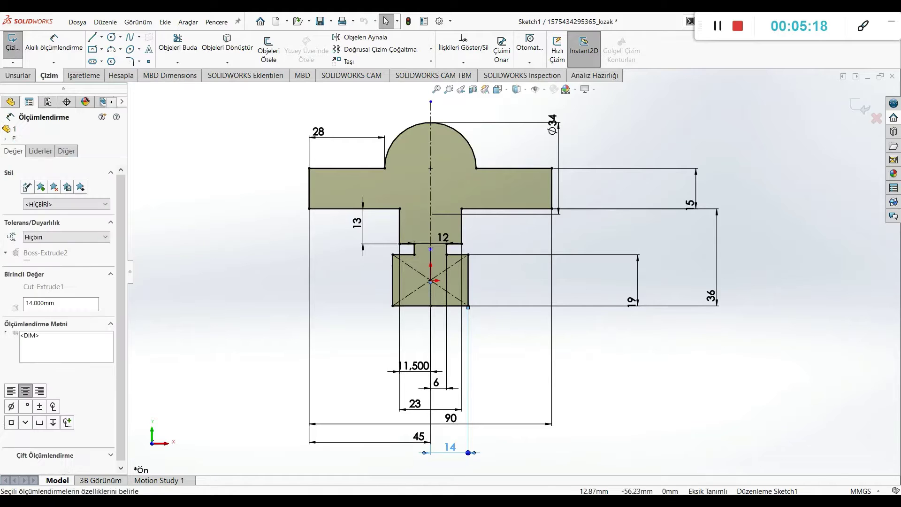
Reposition the 12, 19, 15 and 36 mm dimensions of Sketch1, aligning the 15 and 36 mm dimensions beside the profile.
left_click(497, 259)
left_click_drag(443, 240, 445, 233)
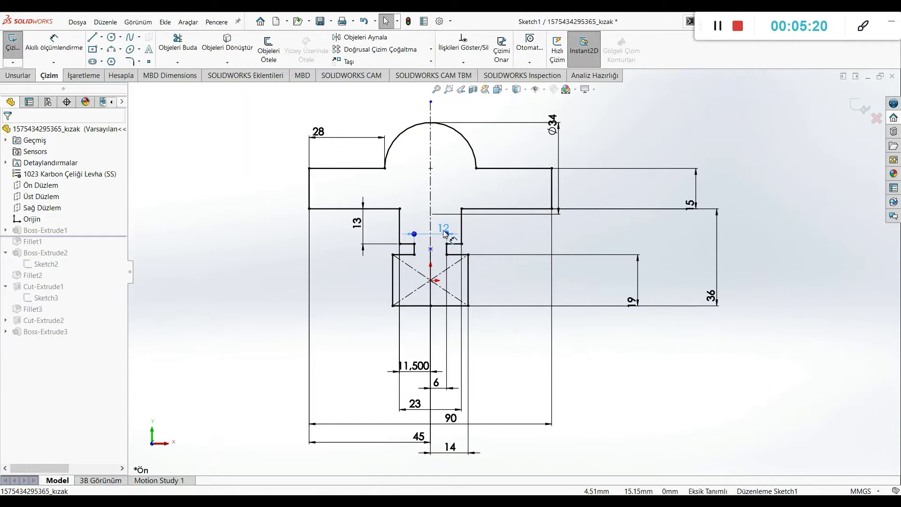
left_click(672, 369)
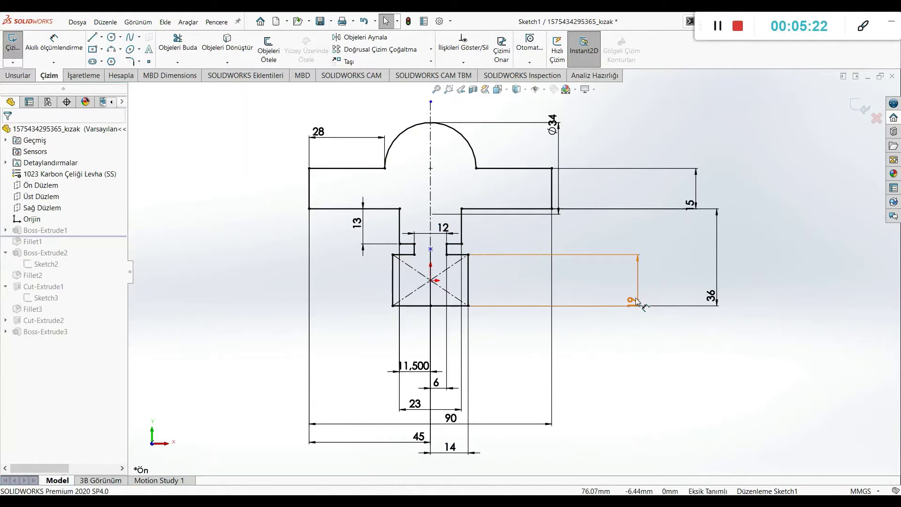
left_click_drag(635, 297, 629, 278)
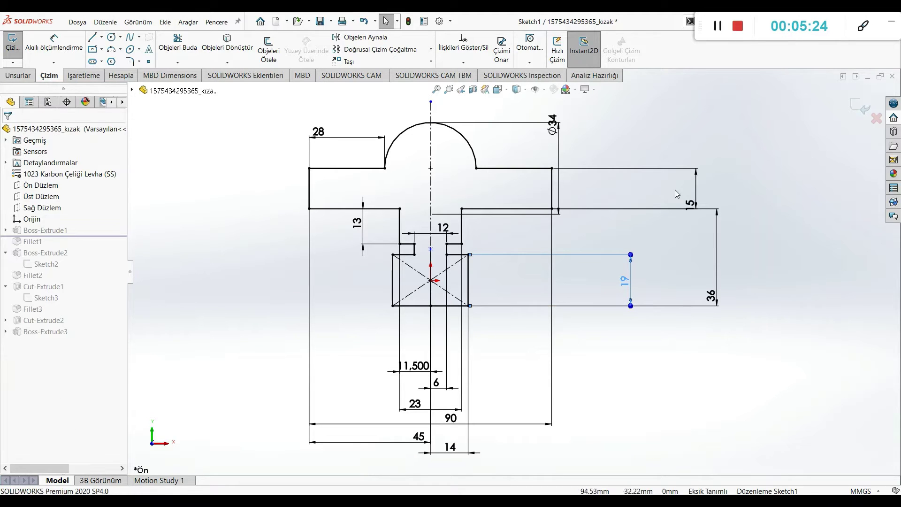
left_click(696, 204)
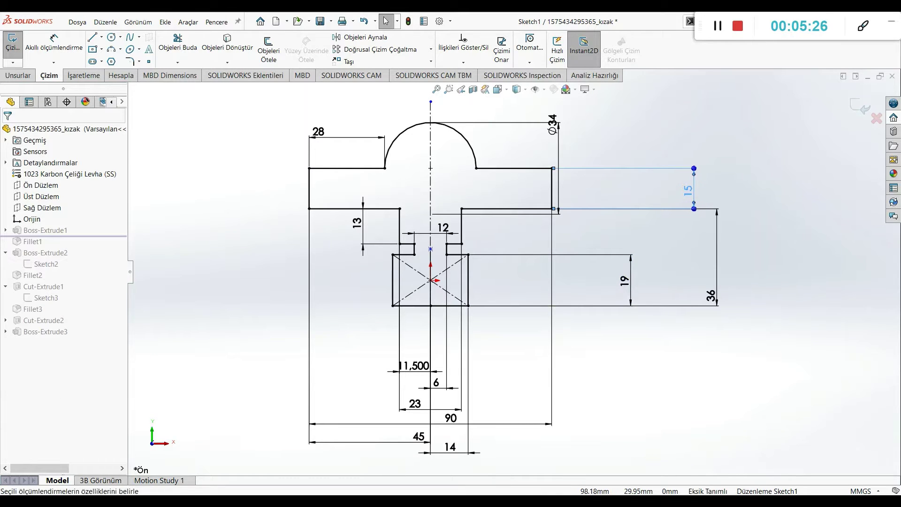
left_click(715, 303)
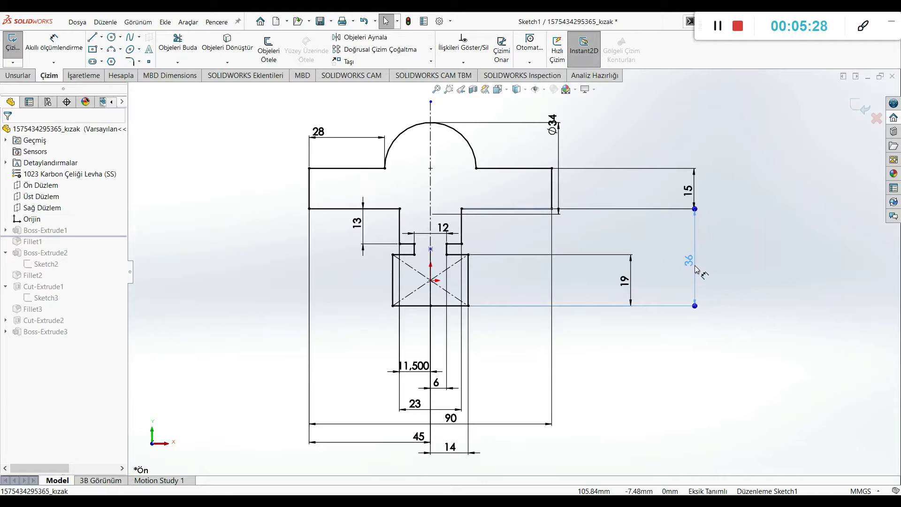
left_click_drag(695, 266, 694, 266)
Reposition the Ø34, 11.5 and 28 mm dimensions of Sketch1 so they read clearly, and exit the sketch.
left_click_drag(552, 125, 562, 118)
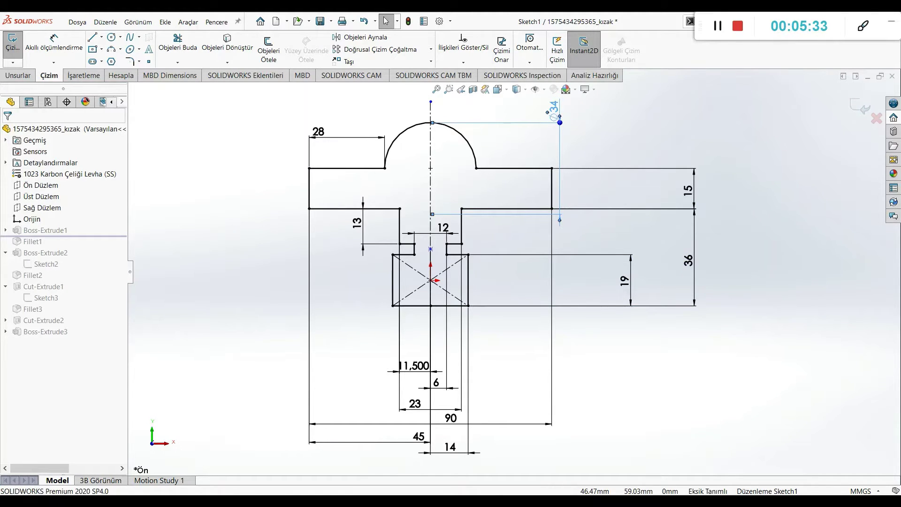
left_click(649, 368)
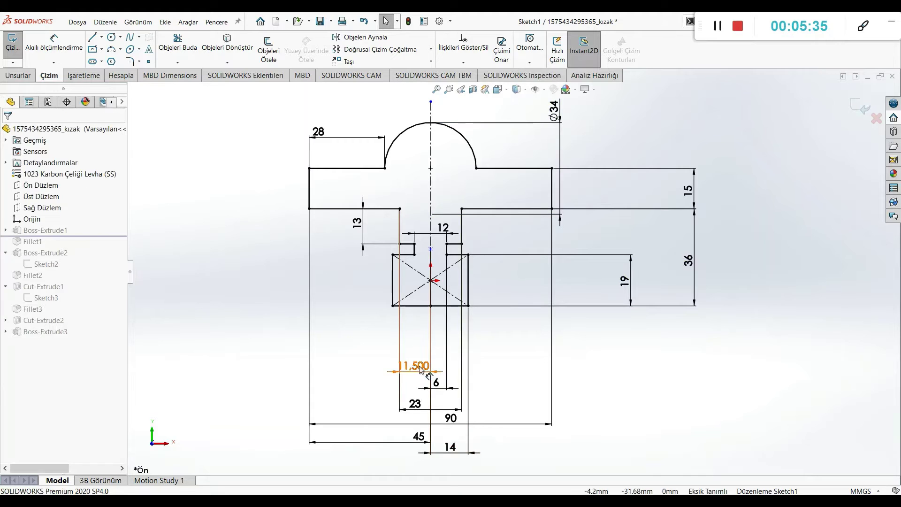
left_click_drag(421, 369, 383, 355)
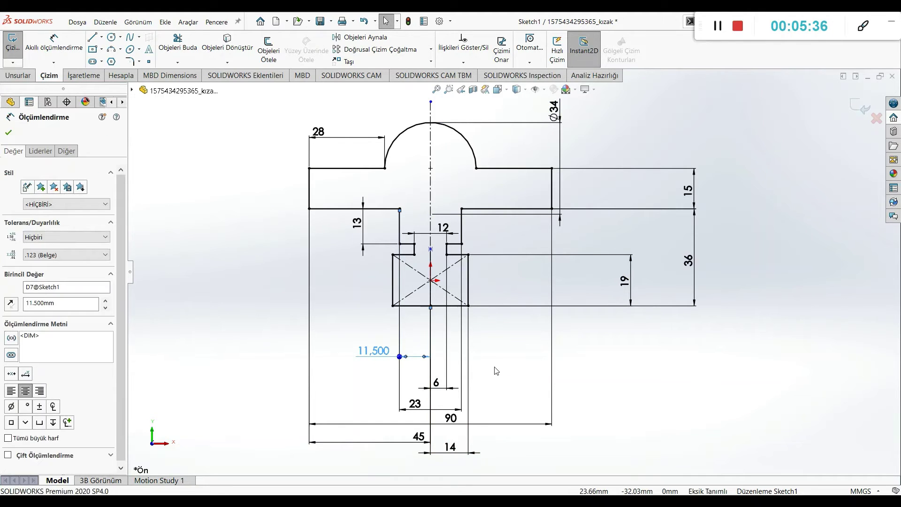
left_click(727, 388)
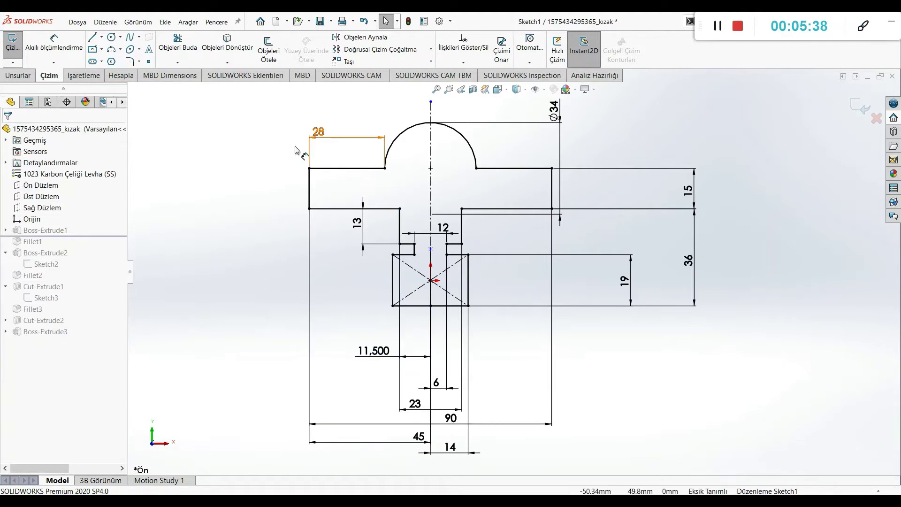
left_click_drag(319, 133, 343, 140)
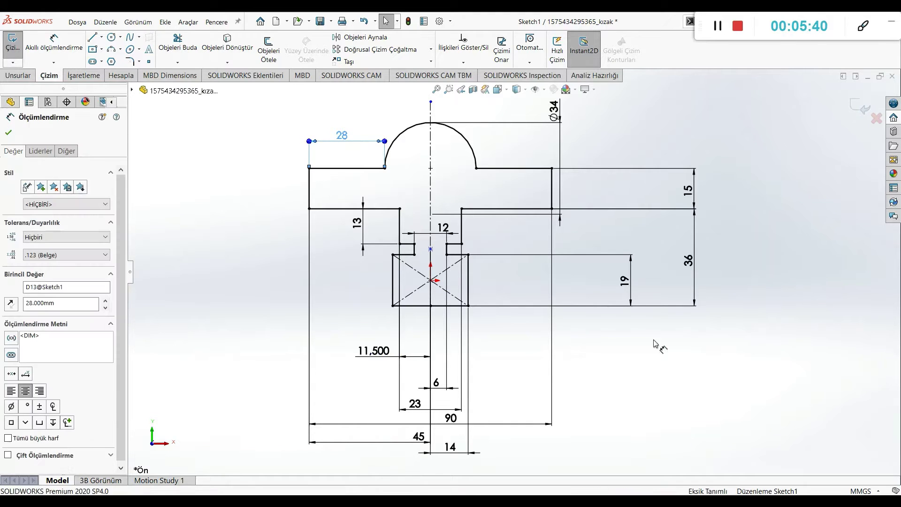
left_click(648, 386)
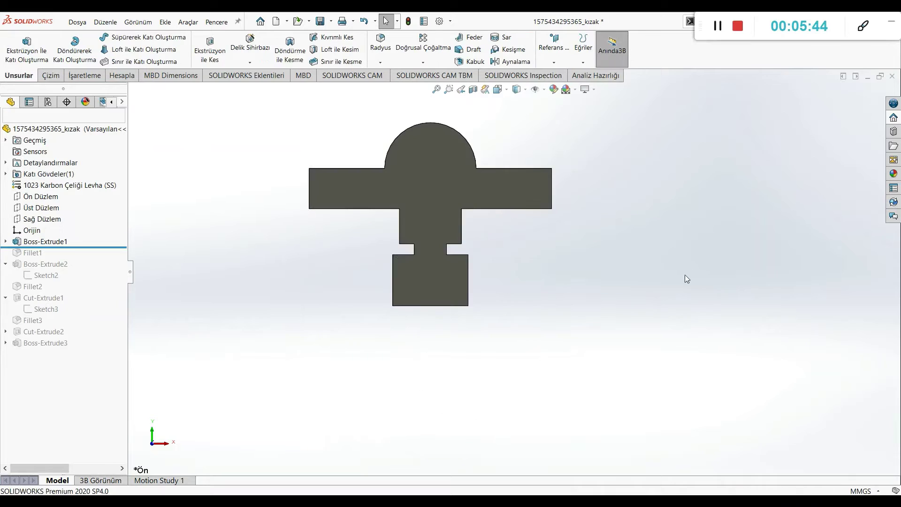
Display the extrusion depth of Boss-Extrude1 and view the body in 3D.
left_click(46, 242)
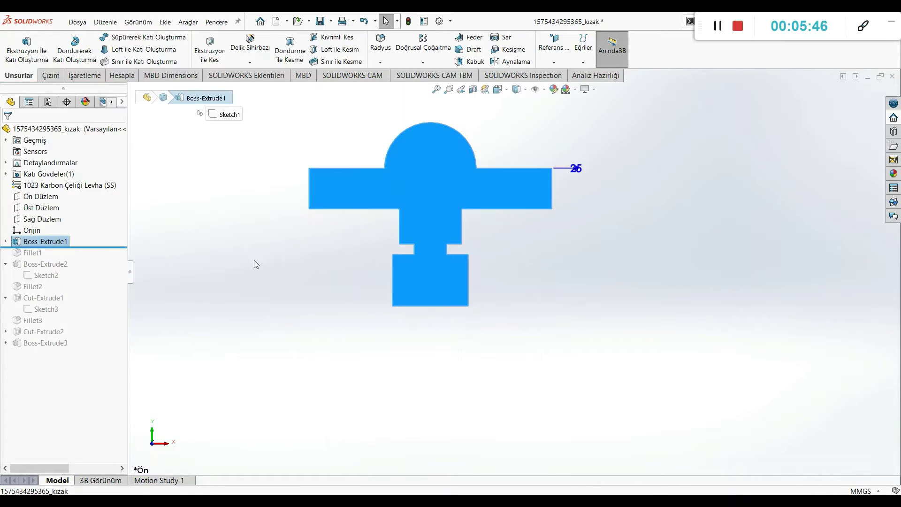
middle_click_drag(255, 261, 275, 336)
key("Escape")
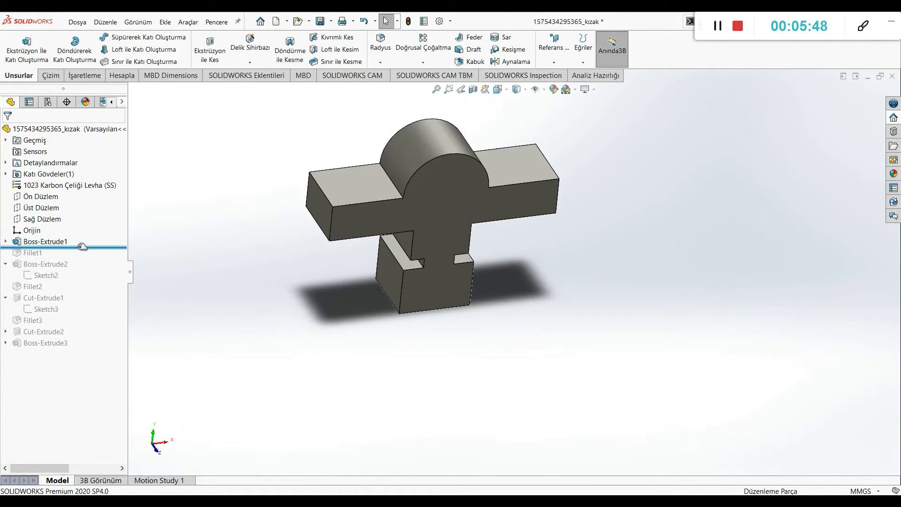
Roll the history forward to include Fillet1 and display its radius on the upper edges.
left_click_drag(83, 246, 80, 257)
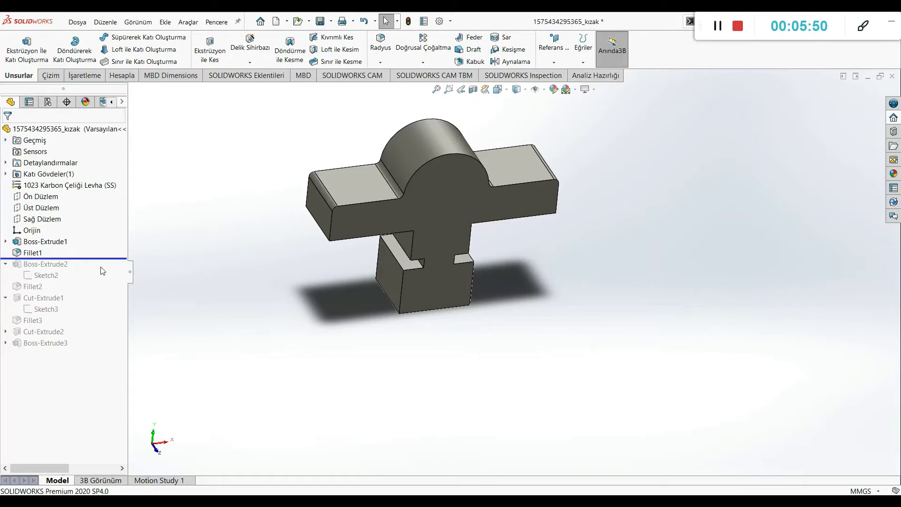
left_click(33, 253)
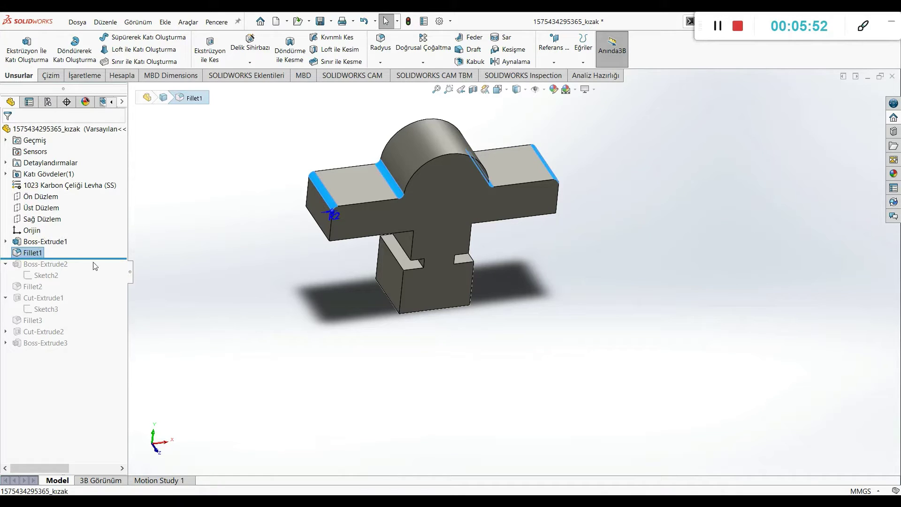
left_click_drag(96, 258, 95, 273)
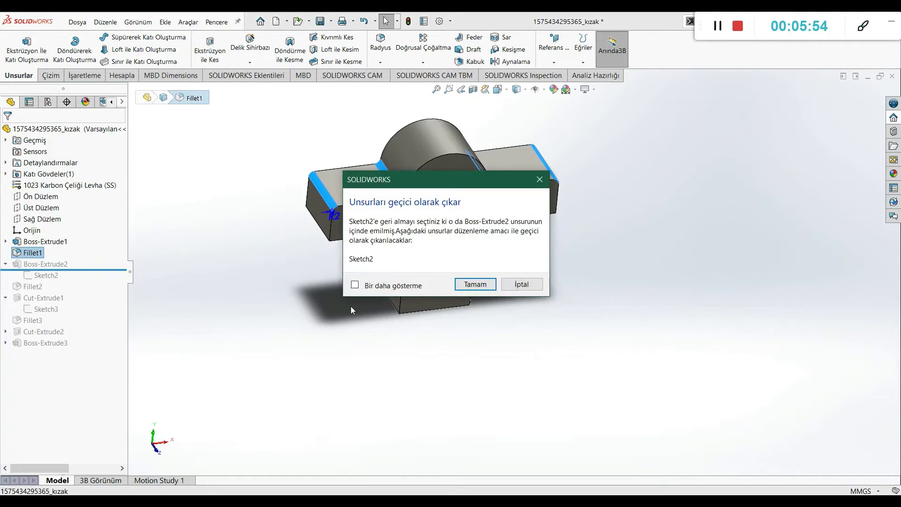
left_click(539, 180)
left_click(219, 279)
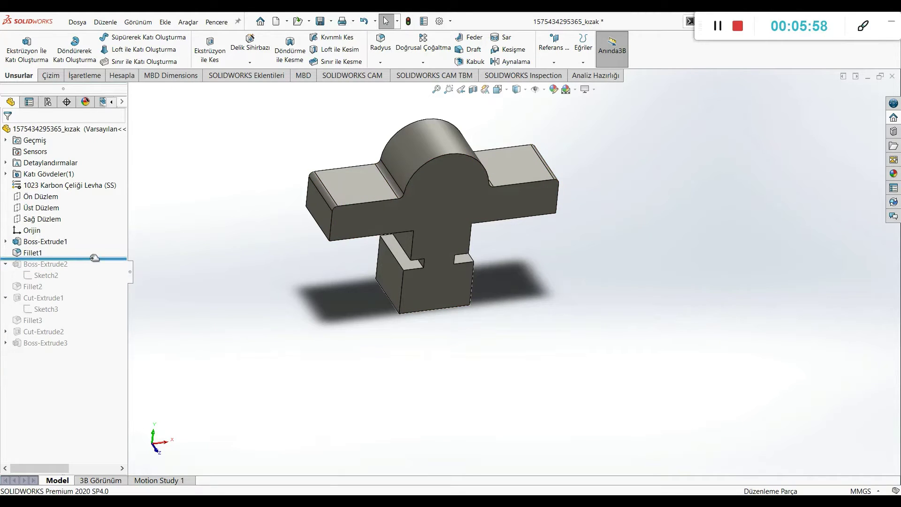
Accept the temporary extraction of Sketch2 and roll the history forward to include Boss-Extrude2.
left_click_drag(94, 257, 94, 270)
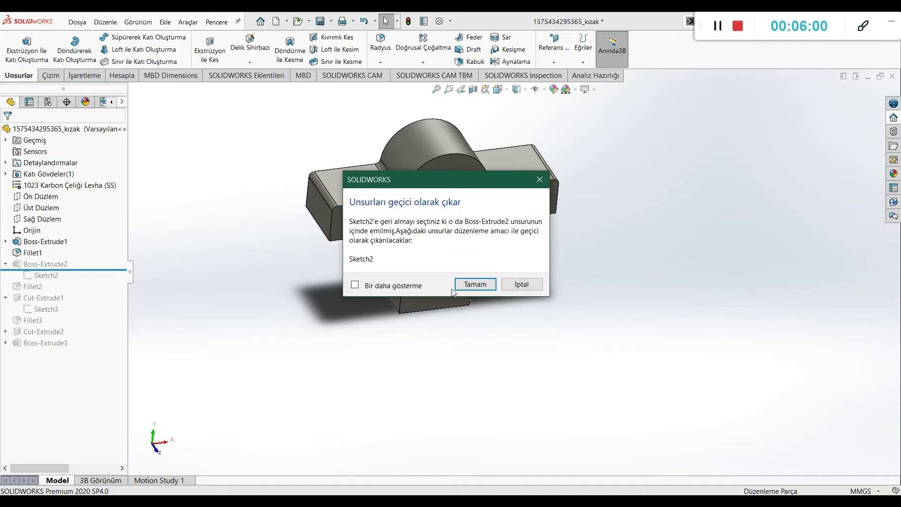
left_click(467, 284)
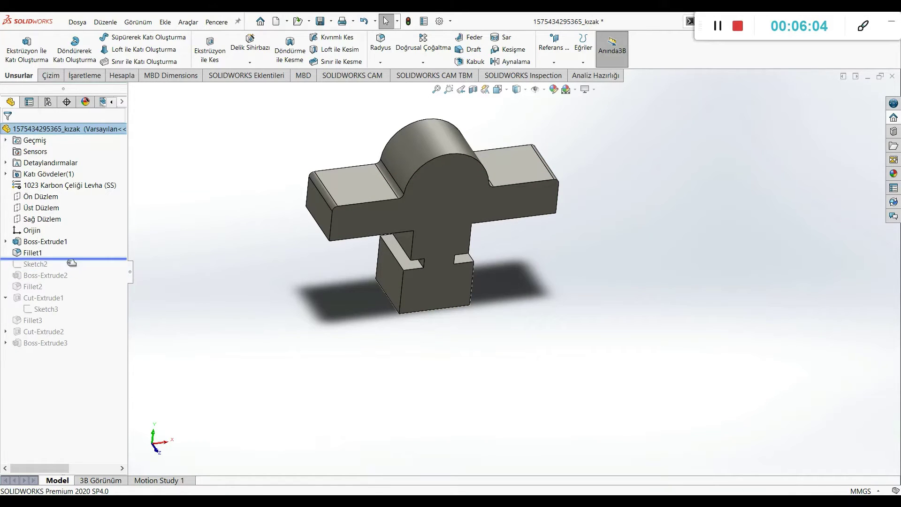
left_click_drag(62, 256, 80, 276)
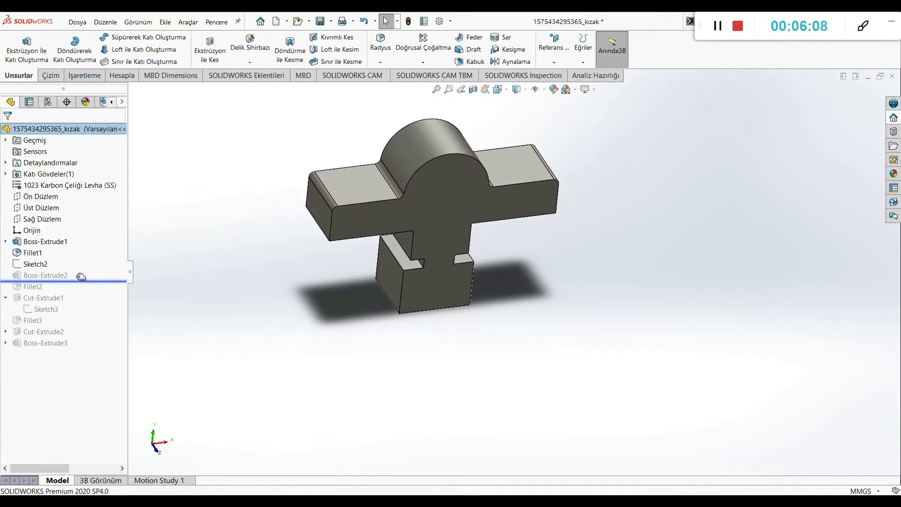
Display the dimensions of Boss-Extrude2 on the upright plate and check its thickness from above.
scroll(395, 252, "up", 4)
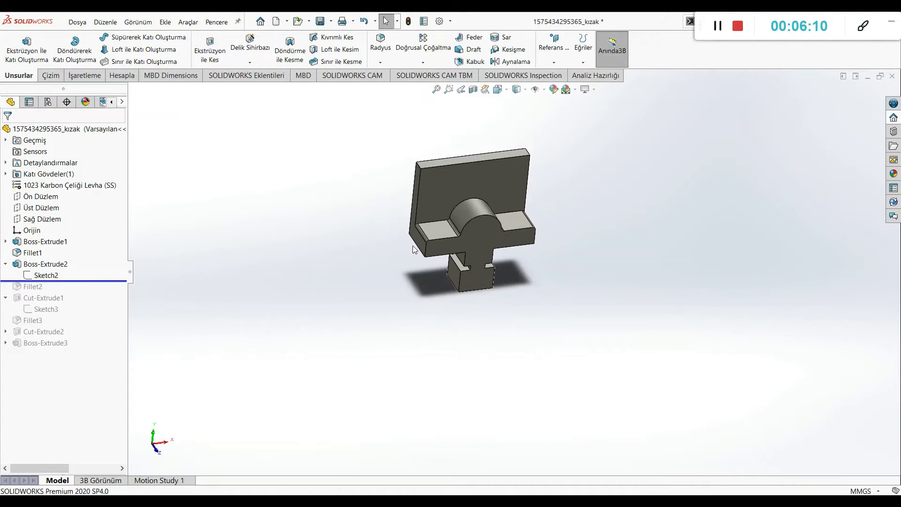
mouse_move(415, 250)
middle_mouse_down()
mouse_move(445, 173)
mouse_move(441, 207)
mouse_move(428, 218)
middle_mouse_up()
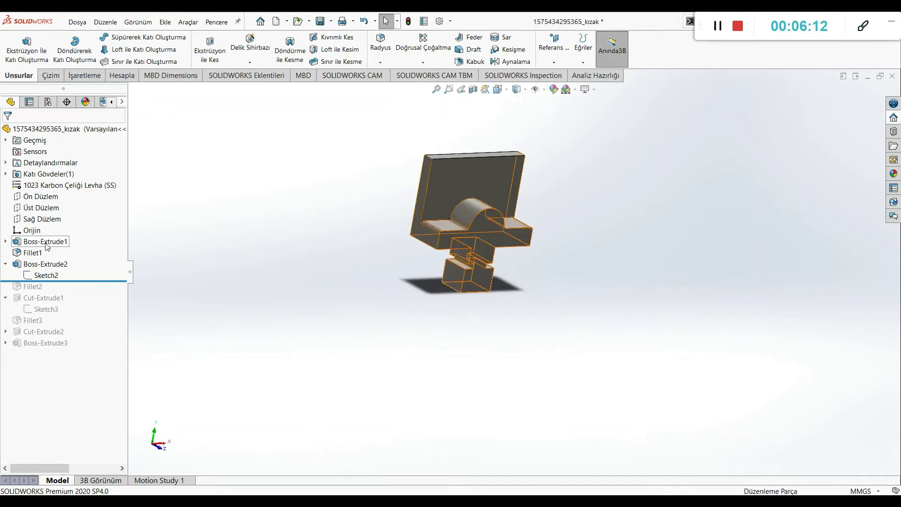
left_click(46, 264)
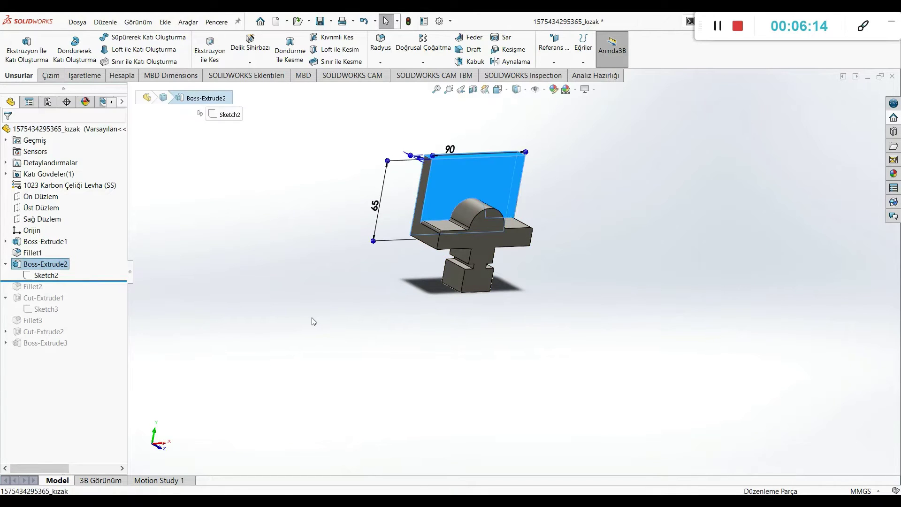
mouse_move(313, 322)
middle_mouse_down()
mouse_move(310, 368)
mouse_move(324, 377)
middle_mouse_up()
left_click(497, 90)
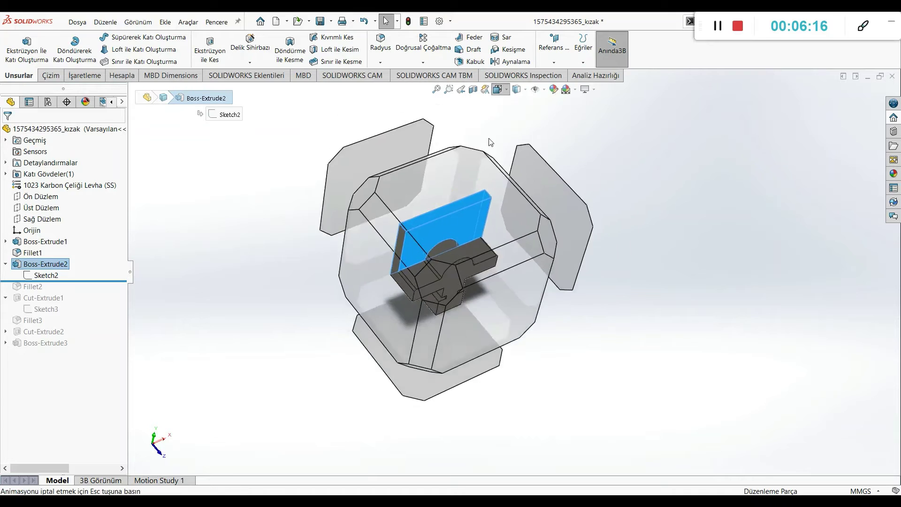
left_click(413, 262)
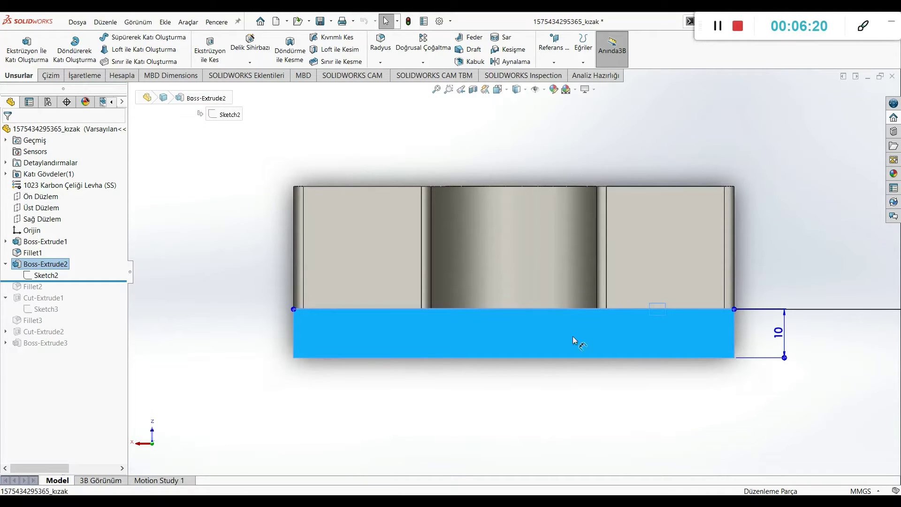
left_click(609, 393)
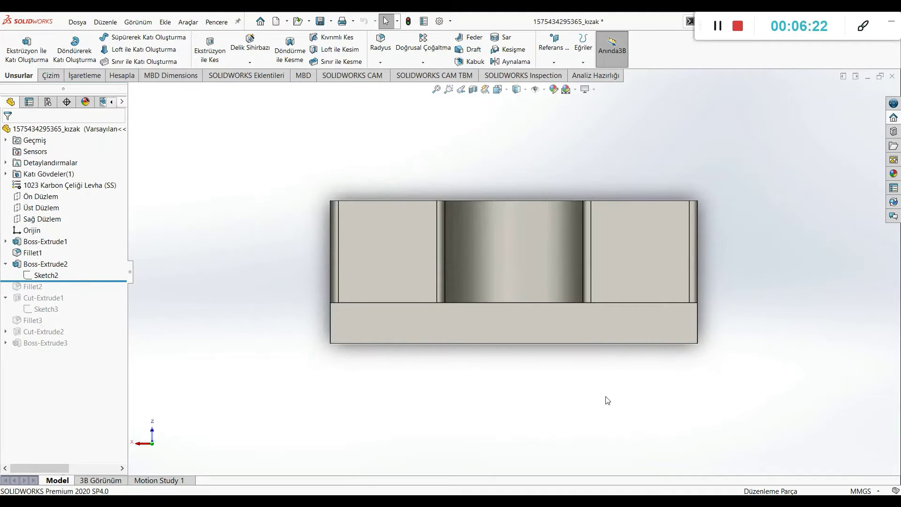
Show the width and height dimensions of Sketch2 face-on, and open the Boss-Extrude2 definition to review its extrusion settings.
middle_click_drag(590, 396, 539, 329)
left_click(54, 275)
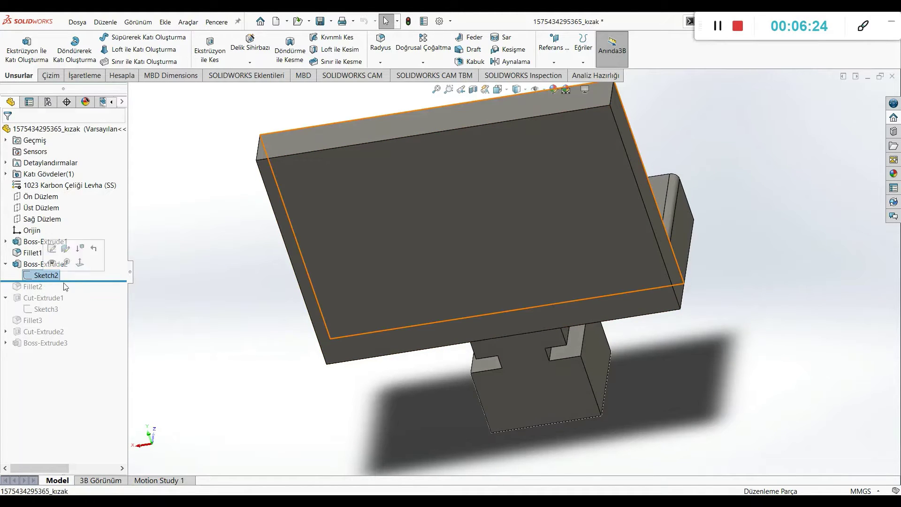
scroll(370, 335, "up", 6)
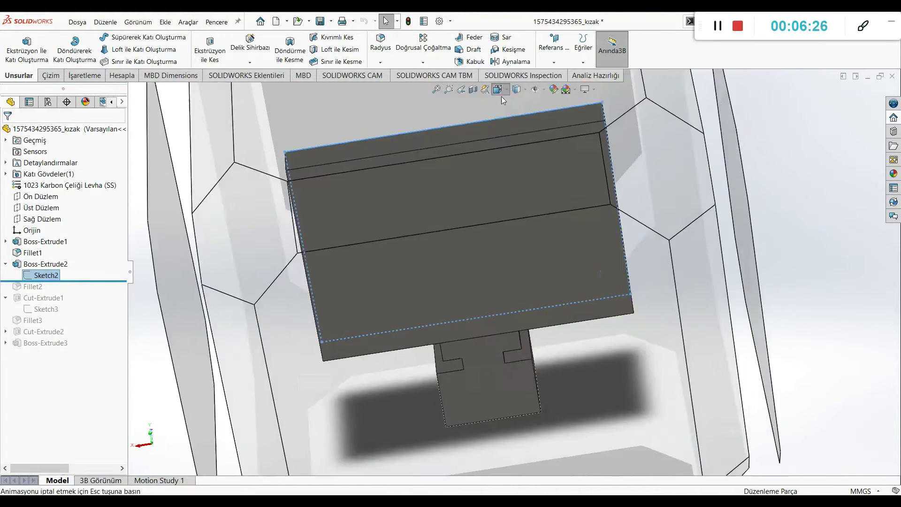
key("ctrl+8")
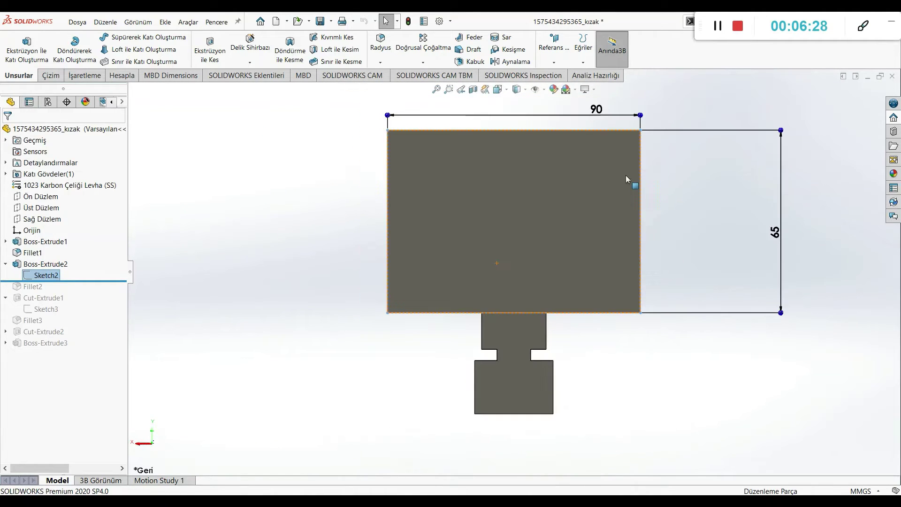
right_click(55, 272)
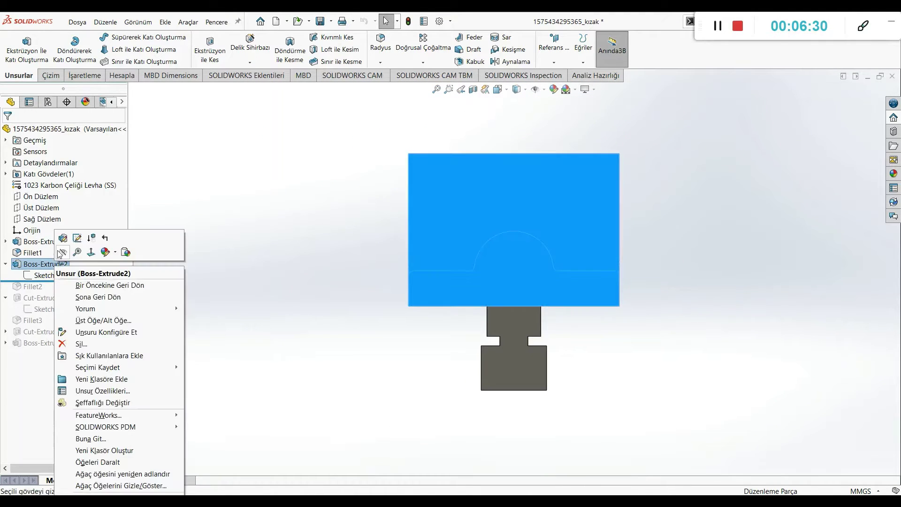
left_click(62, 241)
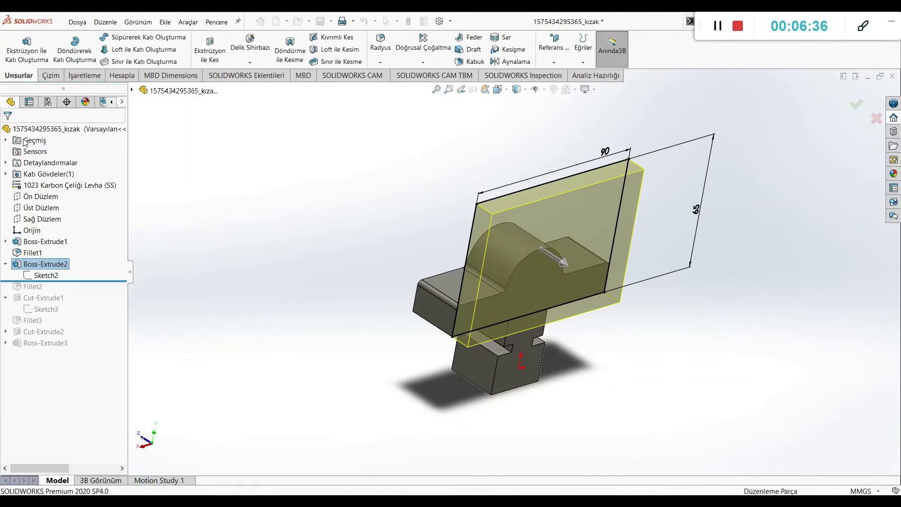
Roll the history forward to include Fillet2 and display its radius on the plate's upper corners.
left_click_drag(63, 280, 62, 290)
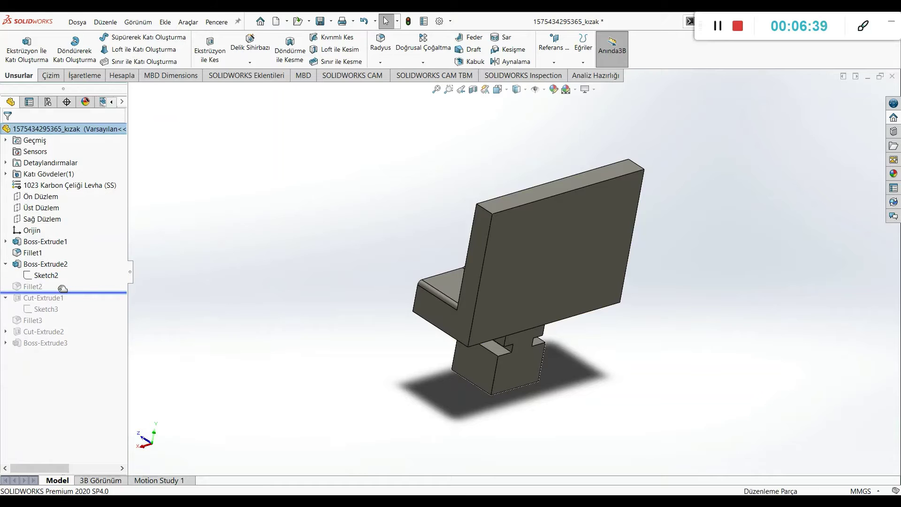
middle_click_drag(225, 296, 408, 333)
left_click(43, 286)
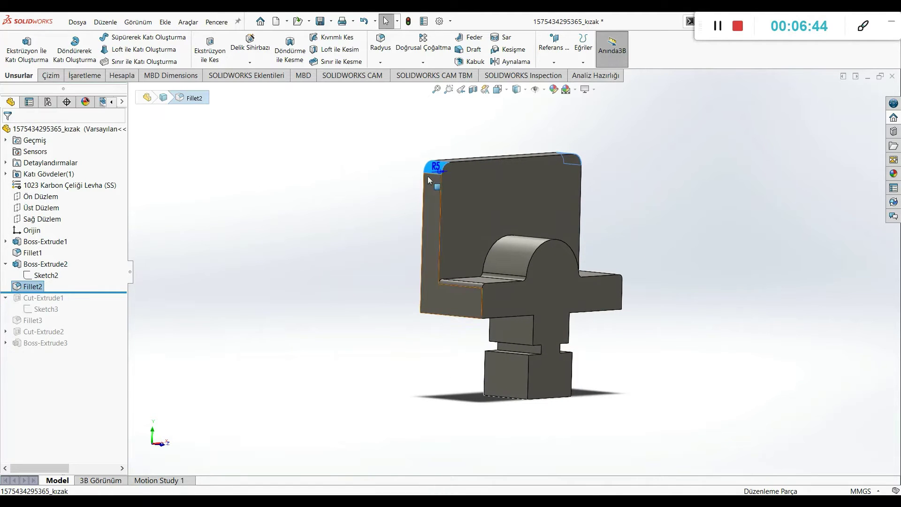
left_click(244, 339)
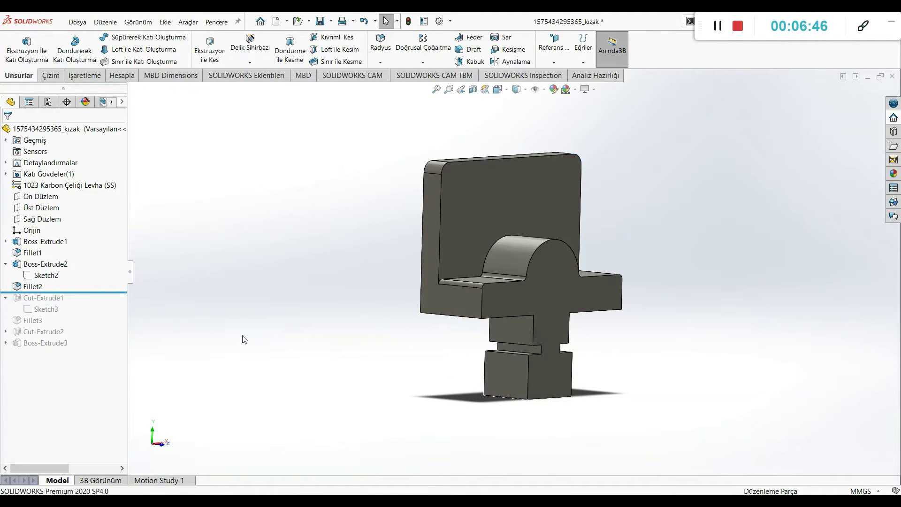
Accept the temporary extraction of Sketch3, roll the history forward to include Cut-Extrude1, and display the hole's dimensions.
left_click_drag(73, 294, 126, 297)
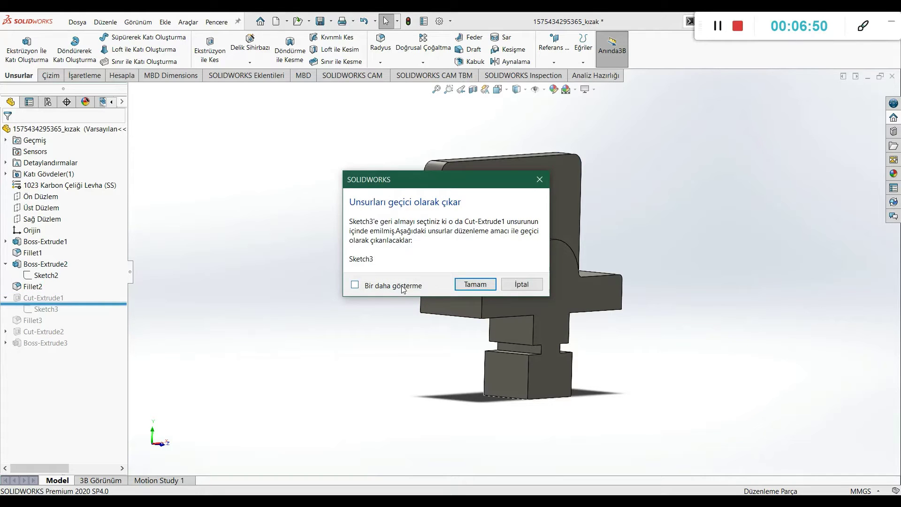
left_click(464, 286)
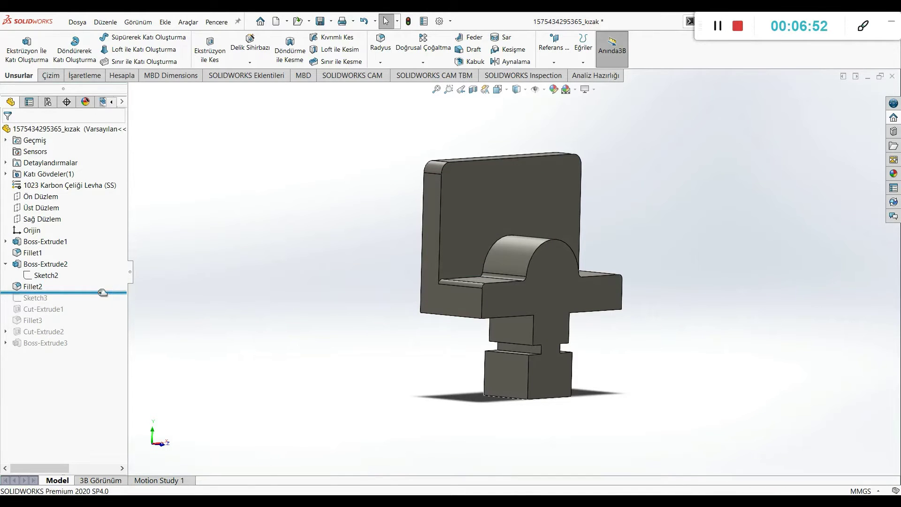
left_click_drag(82, 292, 77, 308)
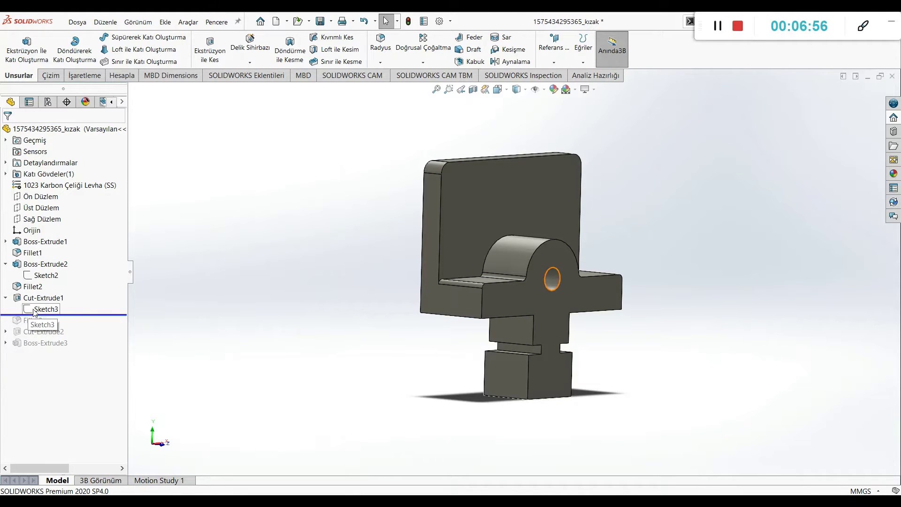
left_click(43, 298)
middle_click_drag(259, 328, 230, 331)
key("Escape")
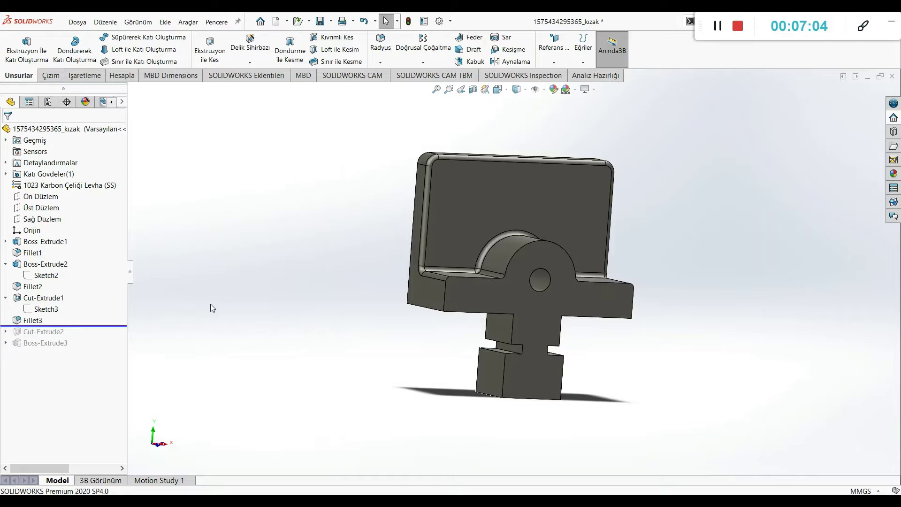
Display the radius of Fillet3 around the plate's inner edges and the base of the rounded boss.
left_click(33, 320)
middle_click_drag(241, 320, 266, 340)
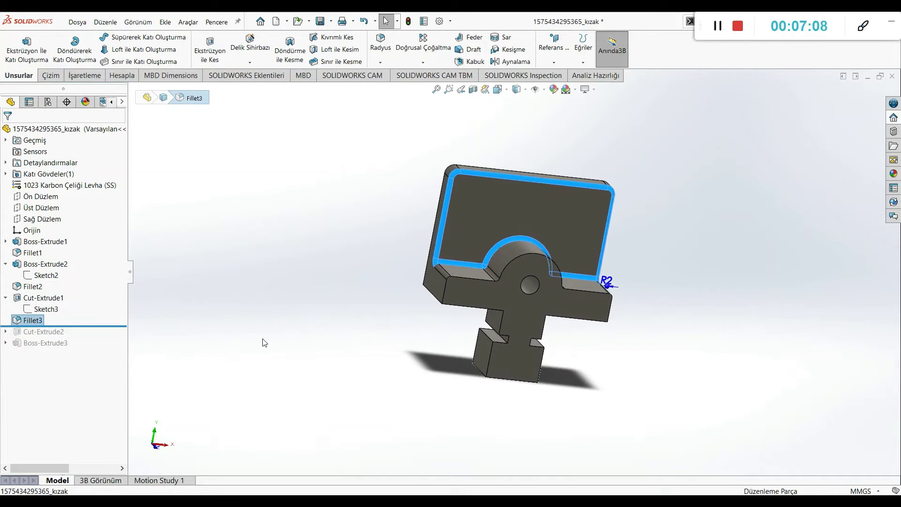
left_click(264, 343)
Roll the history forward to include Cut-Extrude2 and display the counterbore's dimensions on the plate's back face.
left_click_drag(79, 327, 77, 337)
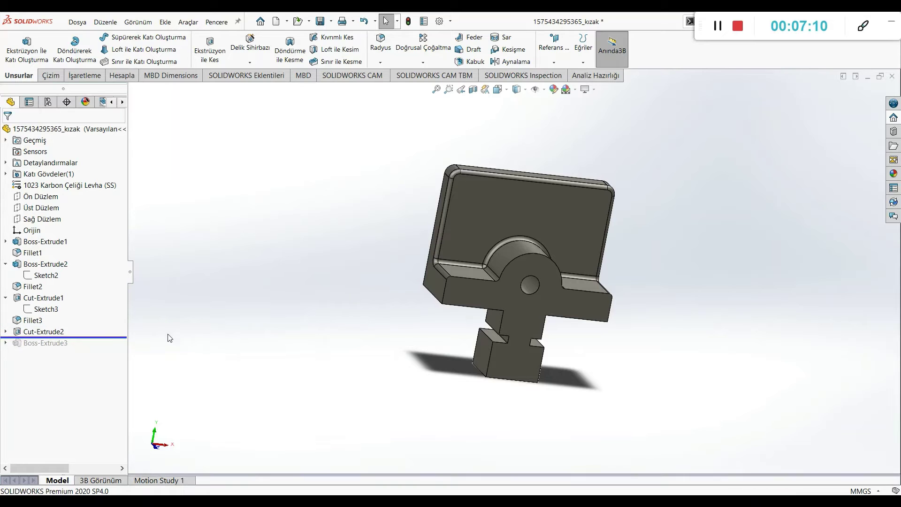
middle_click_drag(224, 352, 323, 364)
left_click(492, 272)
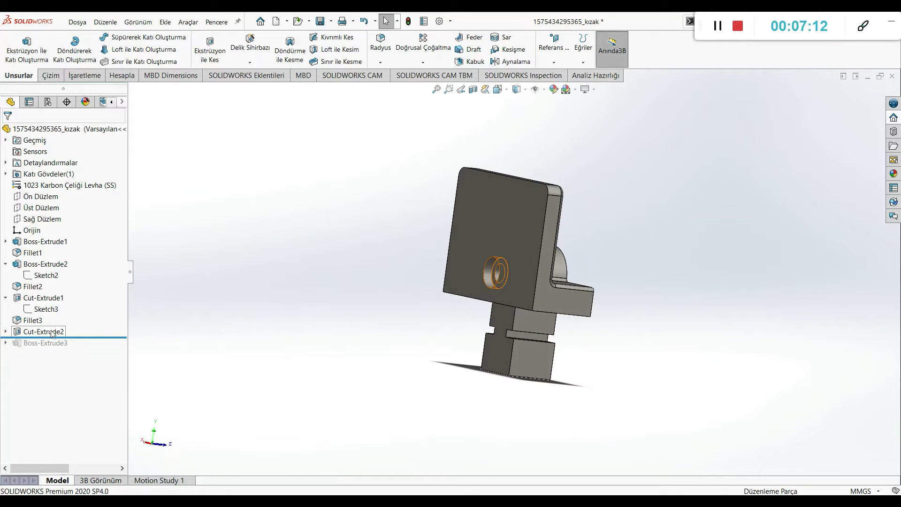
key("space")
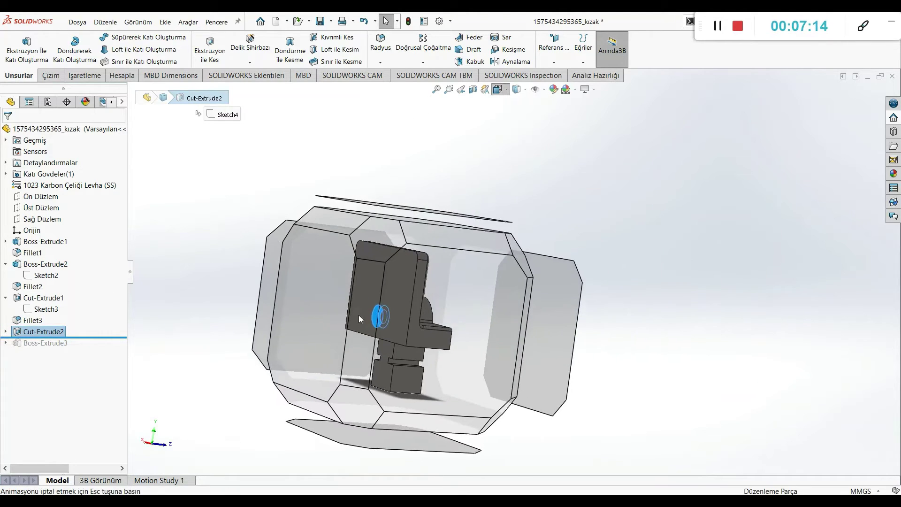
left_click(320, 314)
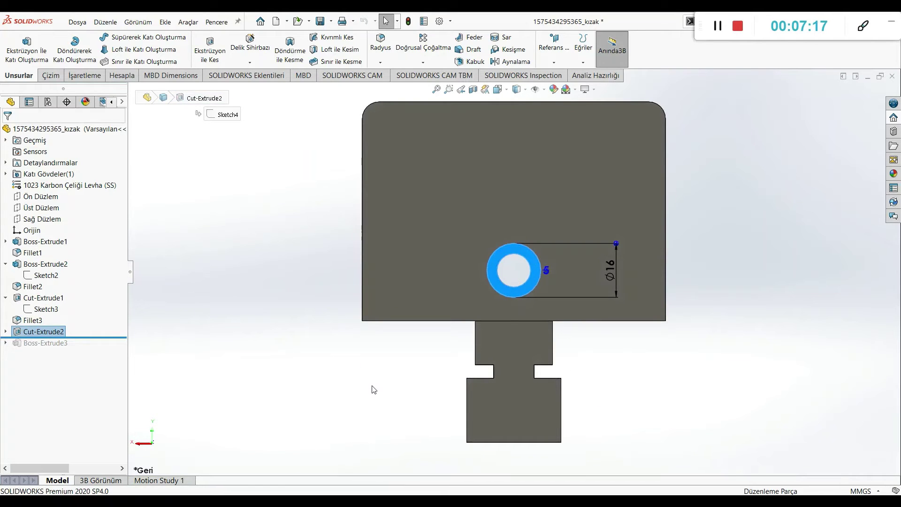
middle_click_drag(371, 388, 324, 395)
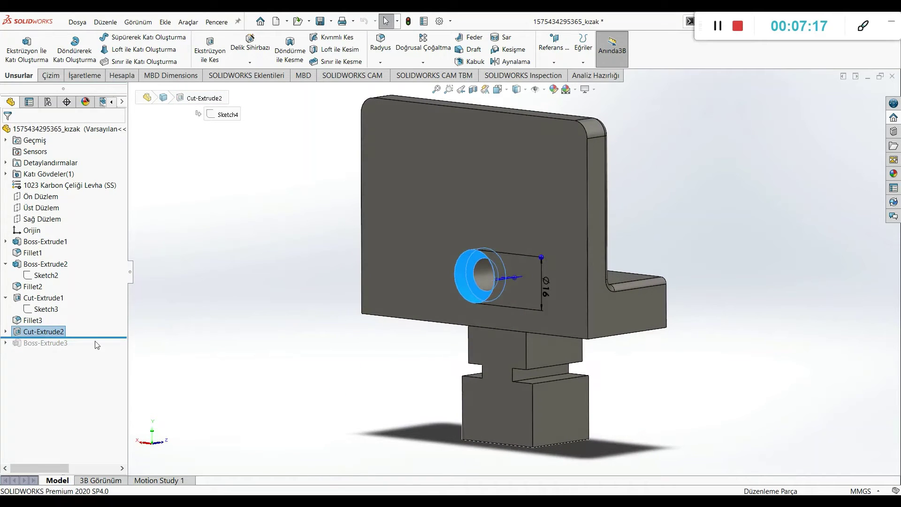
Open the Cut-Extrude2 definition to review the counterbore's depth, and close it without changes.
right_click(37, 333)
left_click(47, 253)
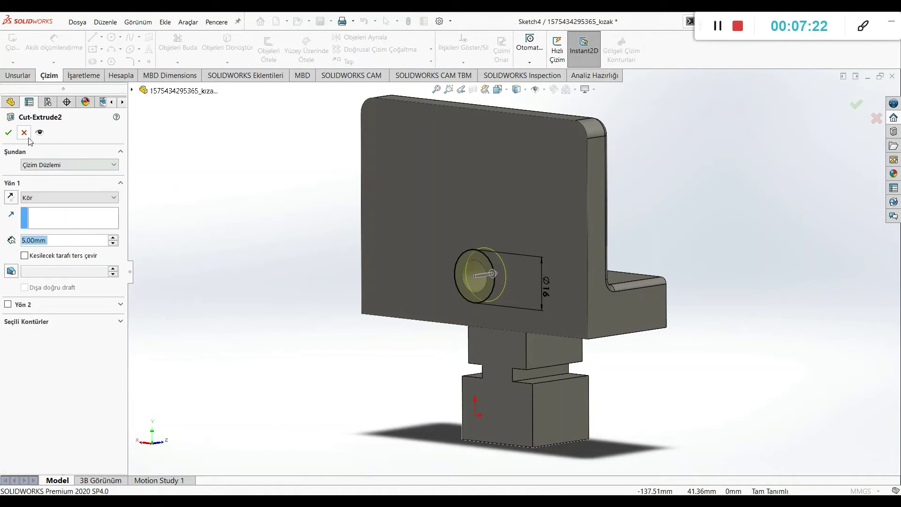
key("Return")
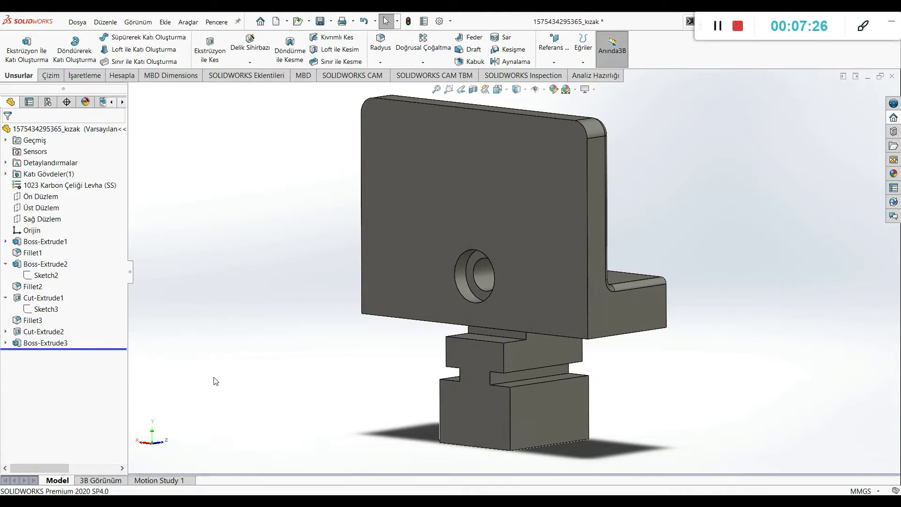
Open Sketch5 of Boss-Extrude3 to view its profile and offset dimension from the back, and exit the sketch.
left_click(54, 343)
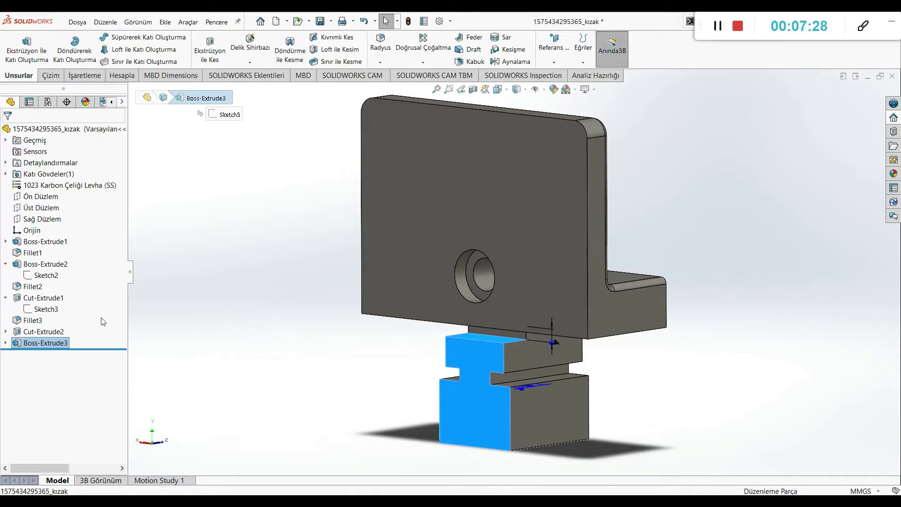
right_click(54, 342)
left_click(70, 276)
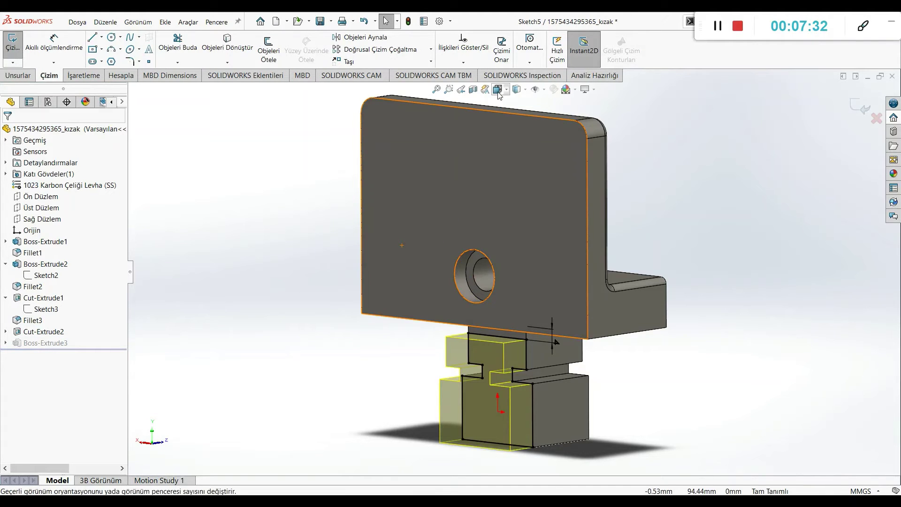
key("space")
left_click(341, 317)
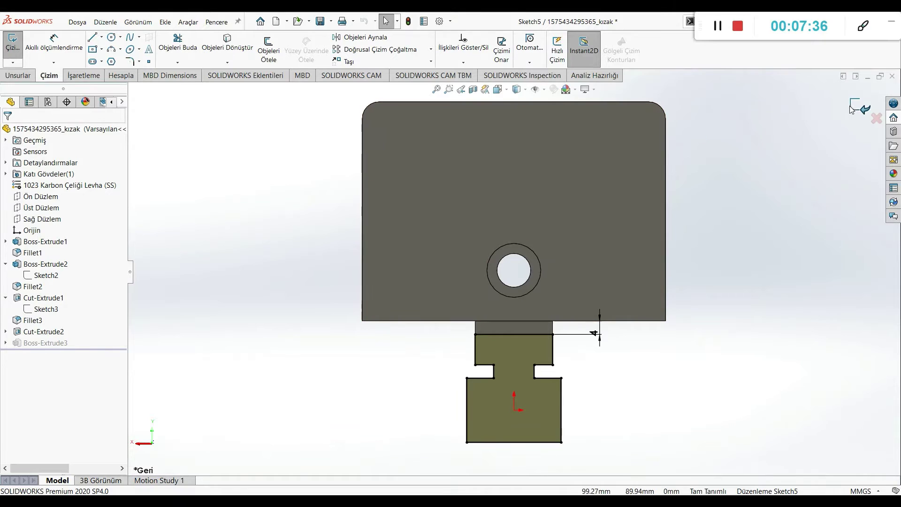
mouse_move(365, 433)
middle_mouse_down()
mouse_move(350, 420)
mouse_move(318, 445)
middle_mouse_up()
Open the Boss-Extrude3 definition to review its depth, close it unchanged, and show the finished slide in a standard view.
right_click(60, 341)
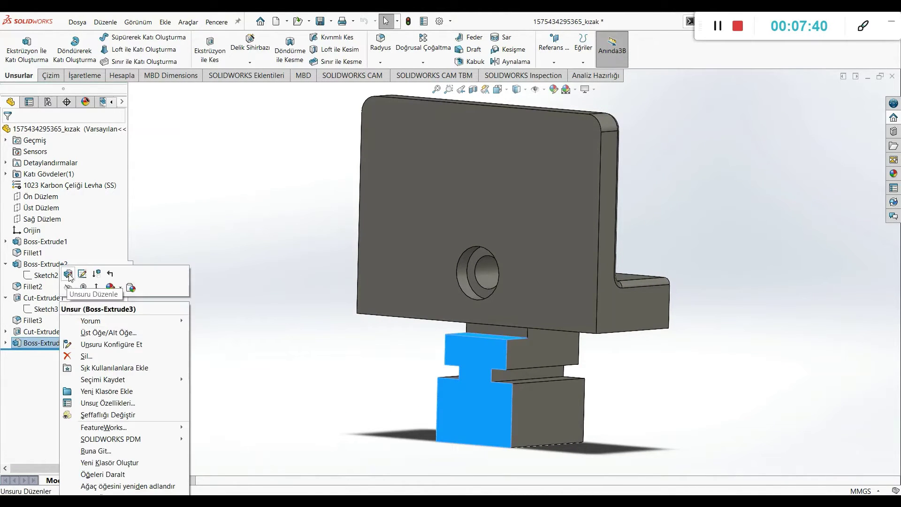
left_click(68, 273)
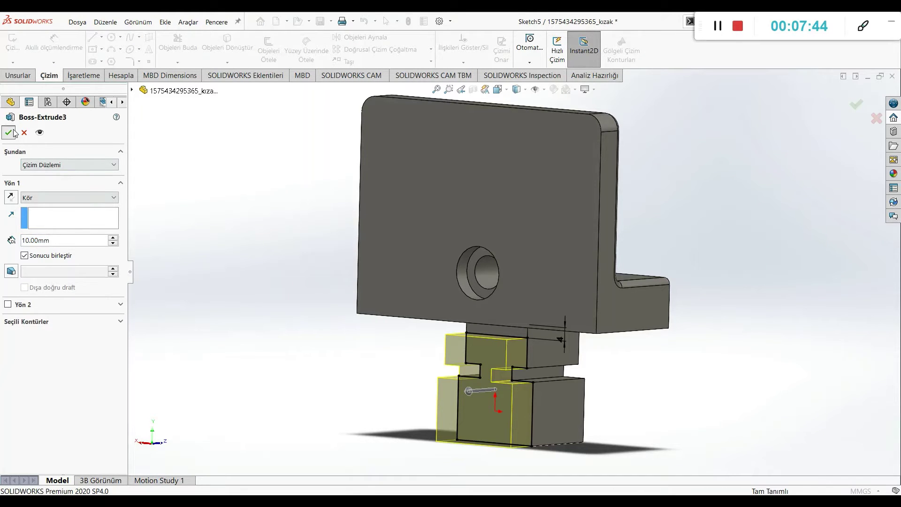
key("Return")
middle_click_drag(376, 303, 497, 244)
left_click(498, 89)
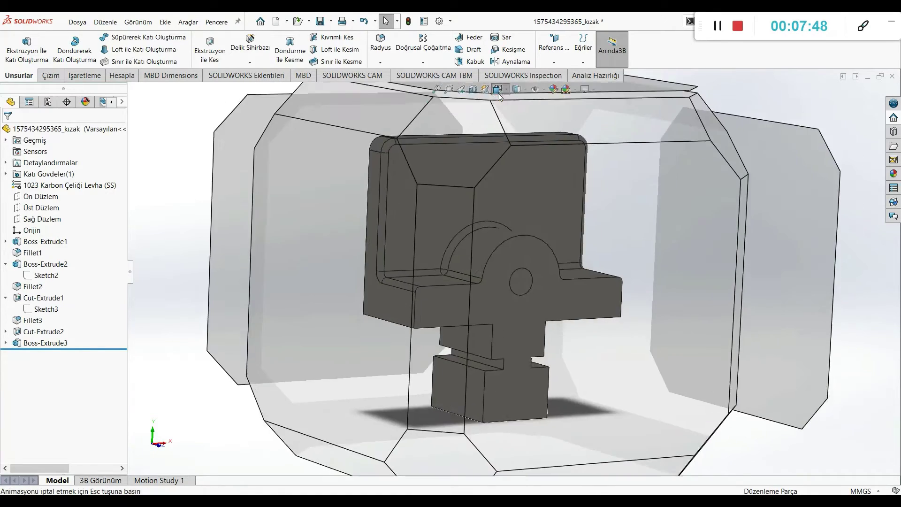
left_click(379, 240)
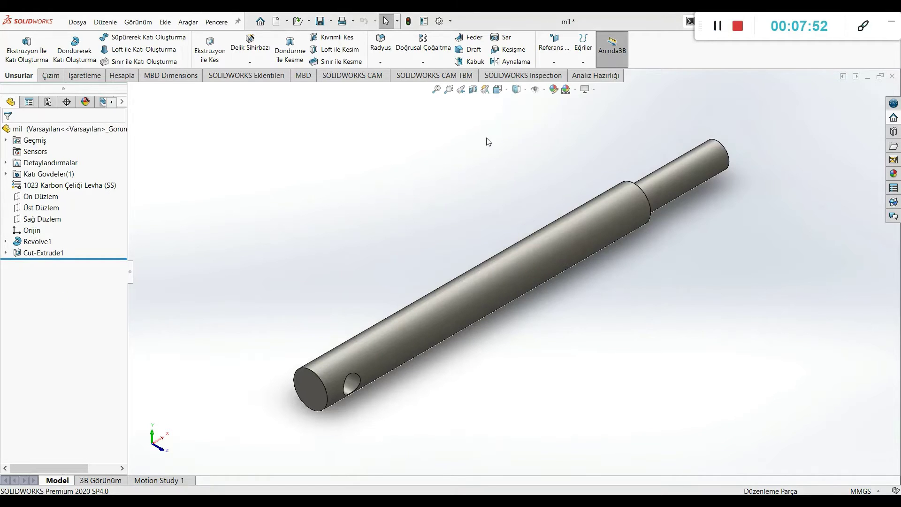
Display the dimensions of Revolve1 on the stepped shaft of the mil part.
middle_click_drag(265, 300, 264, 245)
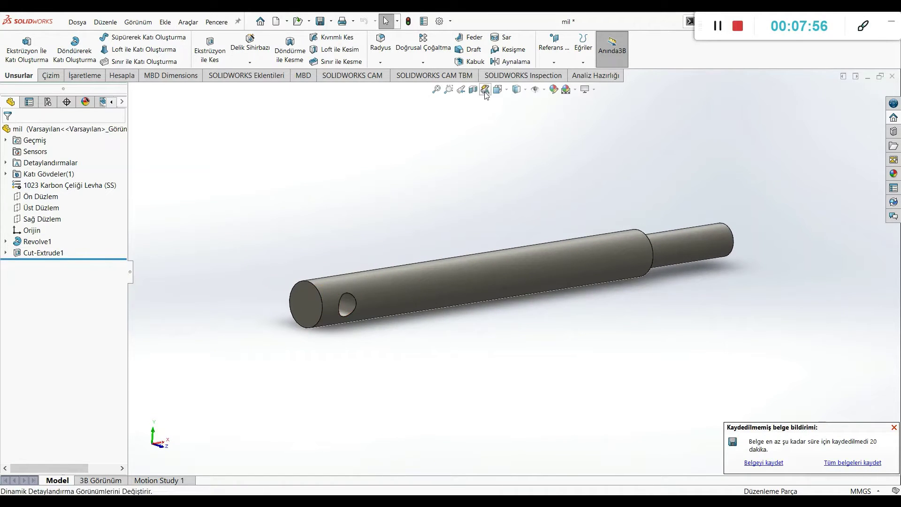
left_click(37, 241)
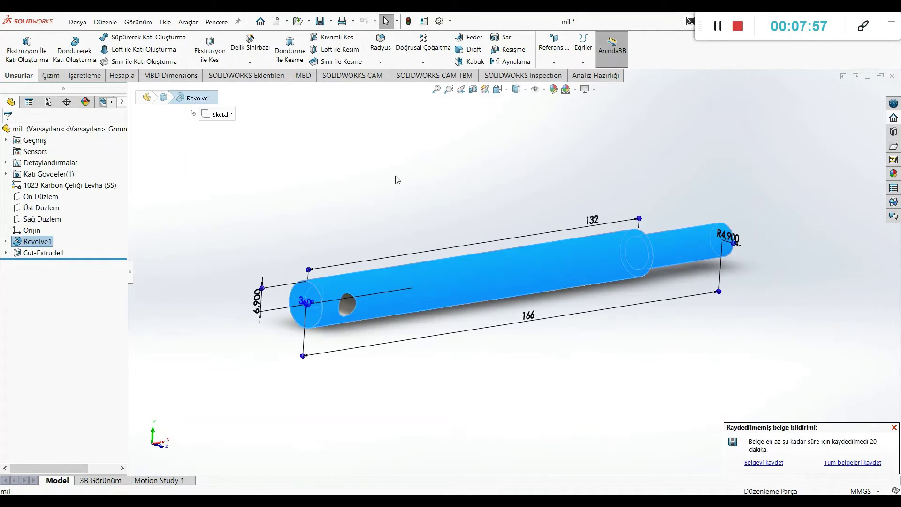
Examine the displayed Revolve1 dimensions on the shaft from the front, and return to an angled view.
left_click(500, 91)
left_click(447, 328)
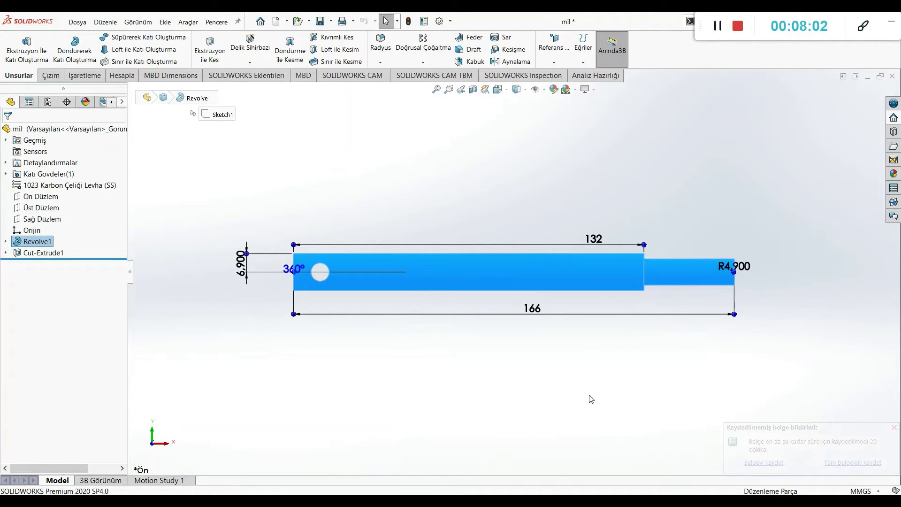
middle_click_drag(588, 385, 626, 425)
Display the dimensions of Cut-Extrude1 on the shaft's cross hole and examine them up close from the front.
left_click(323, 225)
left_click(370, 319)
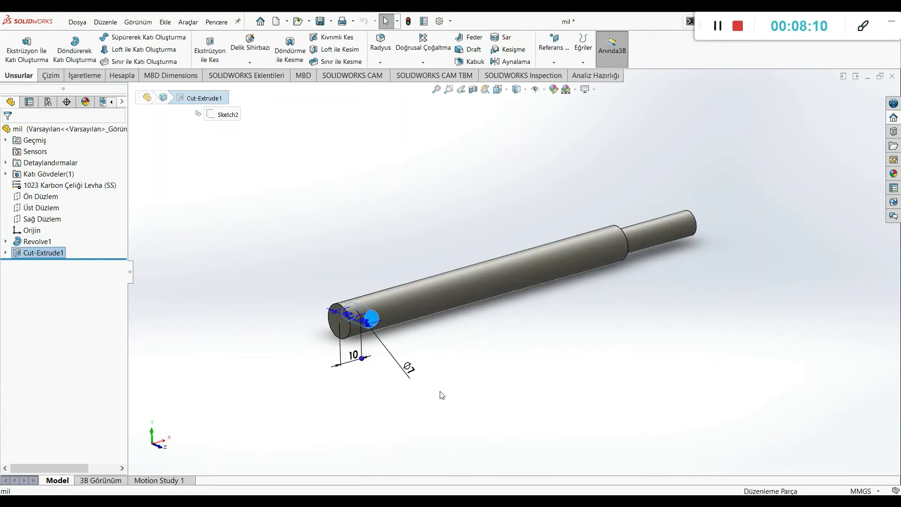
left_click(517, 90)
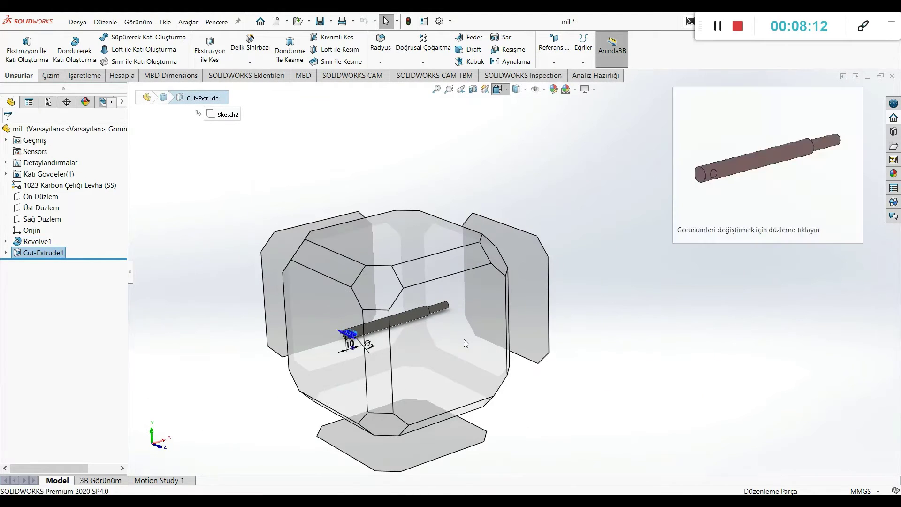
left_click(465, 338)
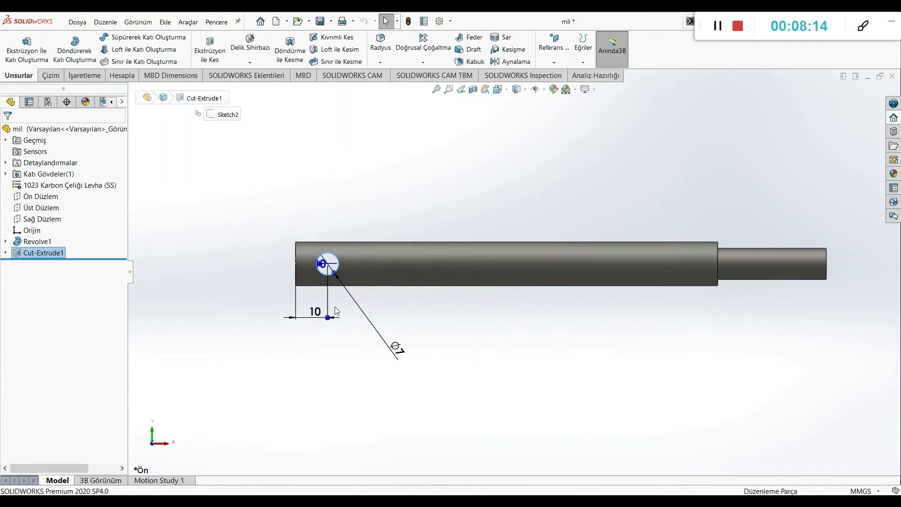
scroll(327, 283, "down", 5)
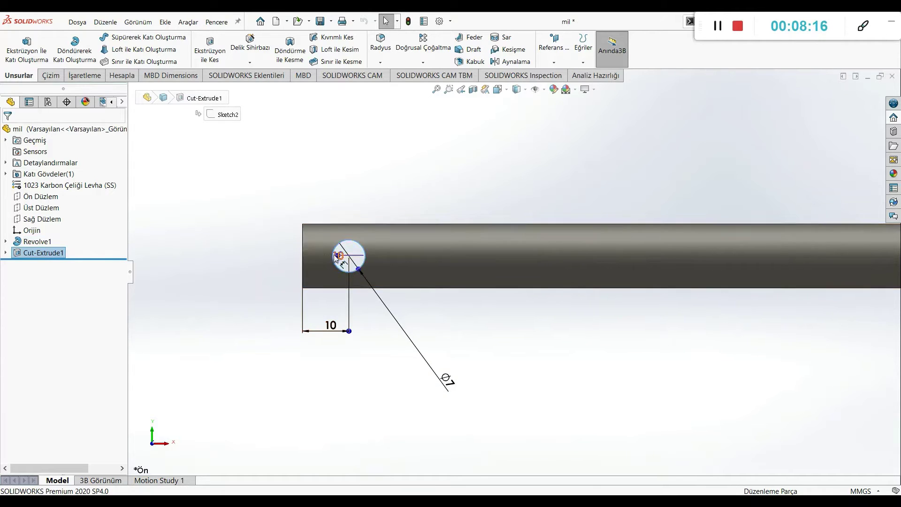
scroll(335, 257, "down", 5)
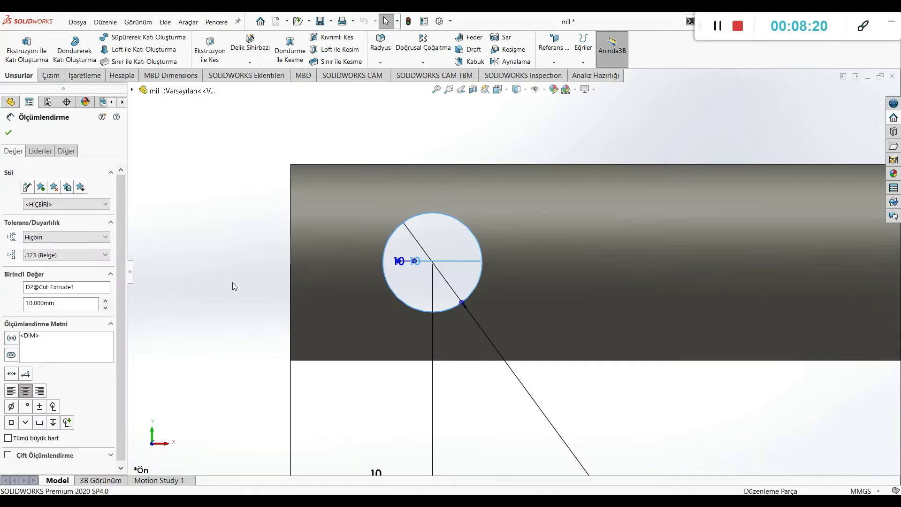
left_click(247, 324)
scroll(241, 274, "up", 4)
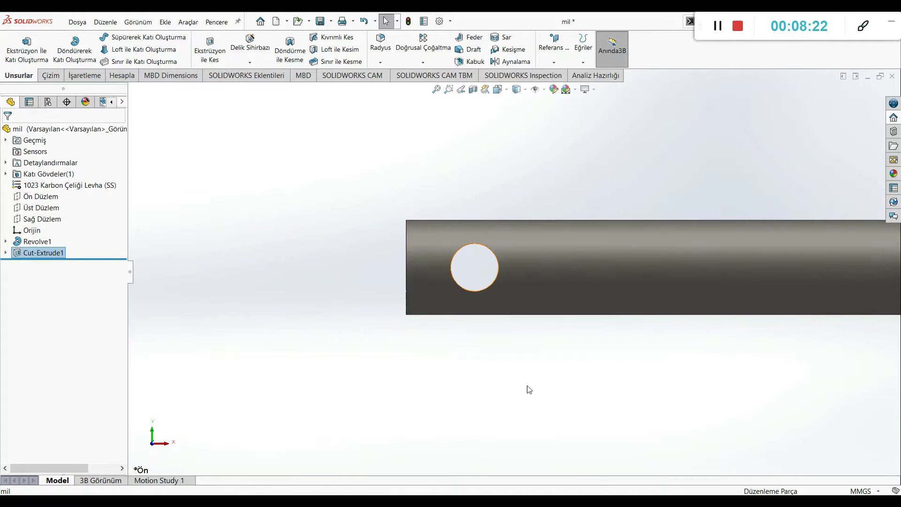
scroll(700, 417, "up", 2)
scroll(700, 417, "down", 1)
scroll(725, 394, "up", 1)
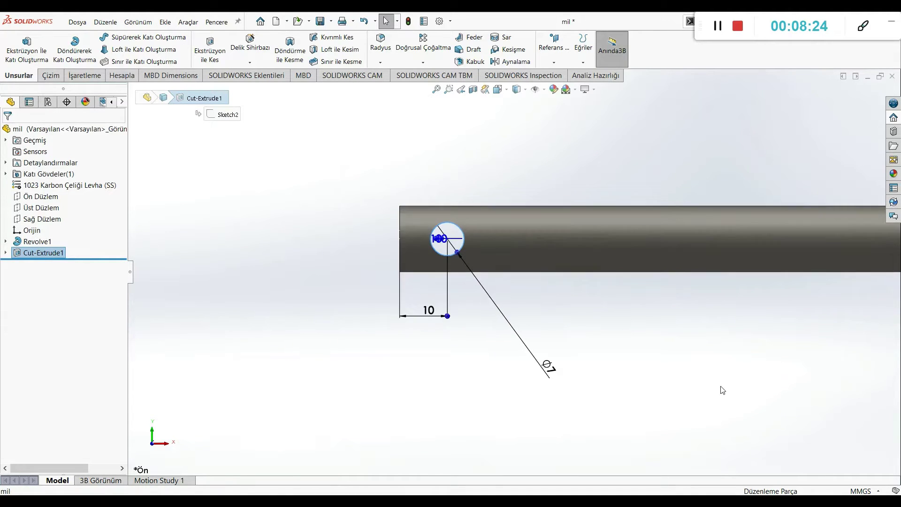
Clear the cross hole's dimensions and show the finished mil shaft in an isometric view.
middle_click_drag(624, 348, 689, 430)
left_click(412, 285)
scroll(413, 283, "up", 2)
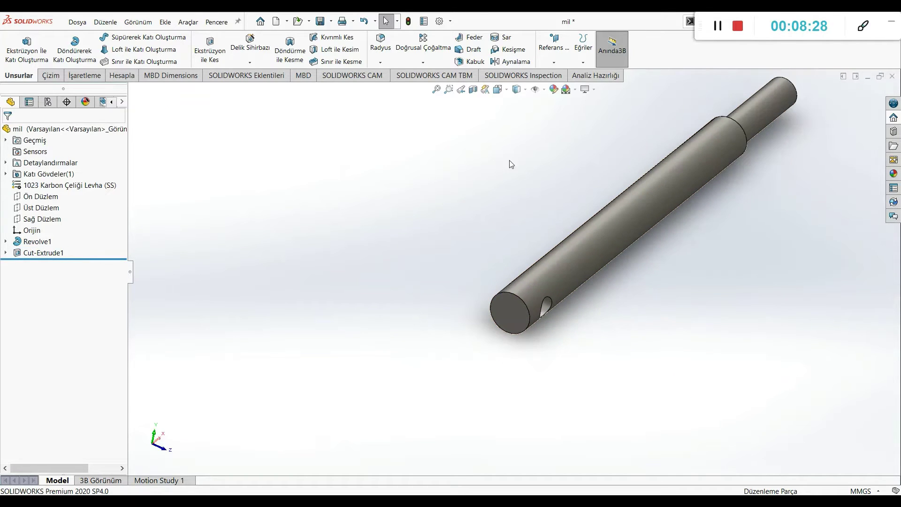
left_click(507, 91)
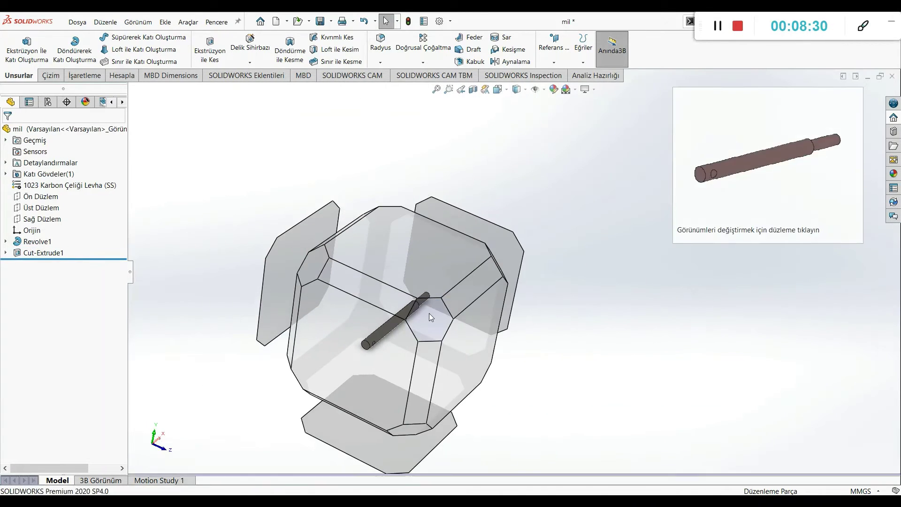
left_click(430, 315)
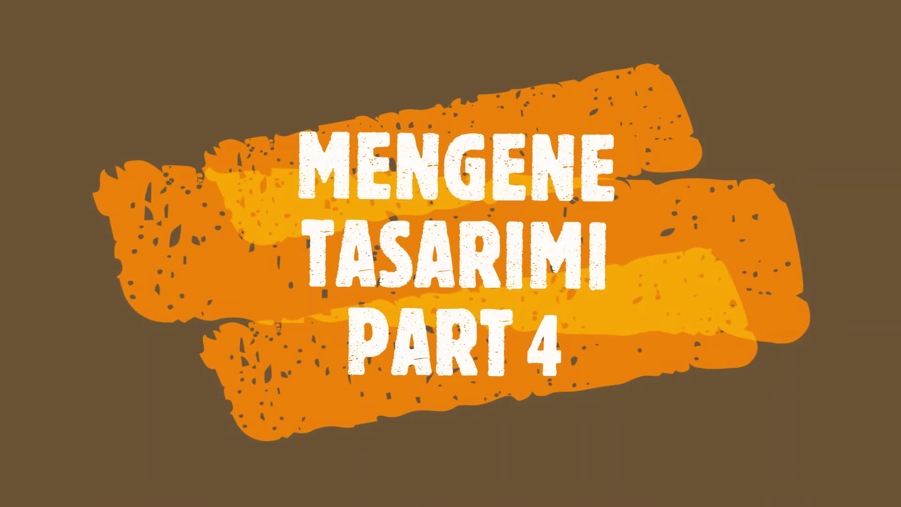
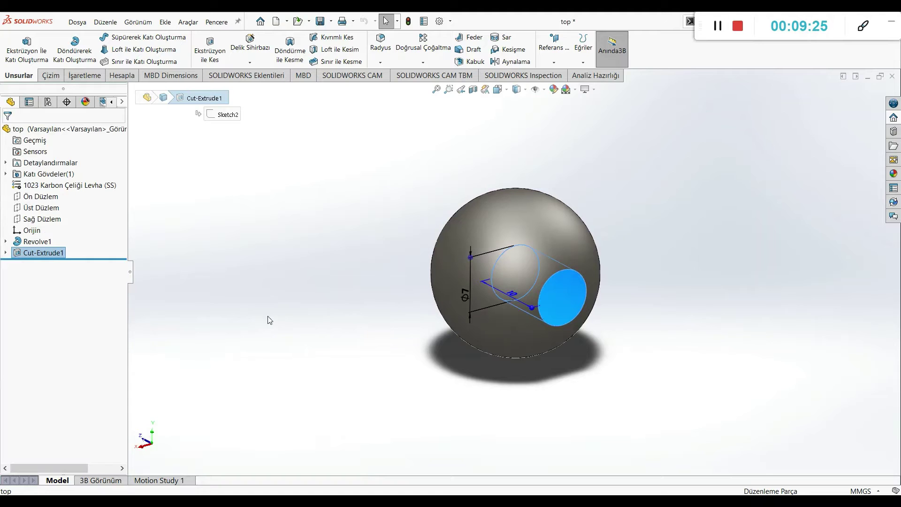
Clear the hole dimensions on the top ball part and show the ball in a standard corner view.
left_click(275, 220)
key("space")
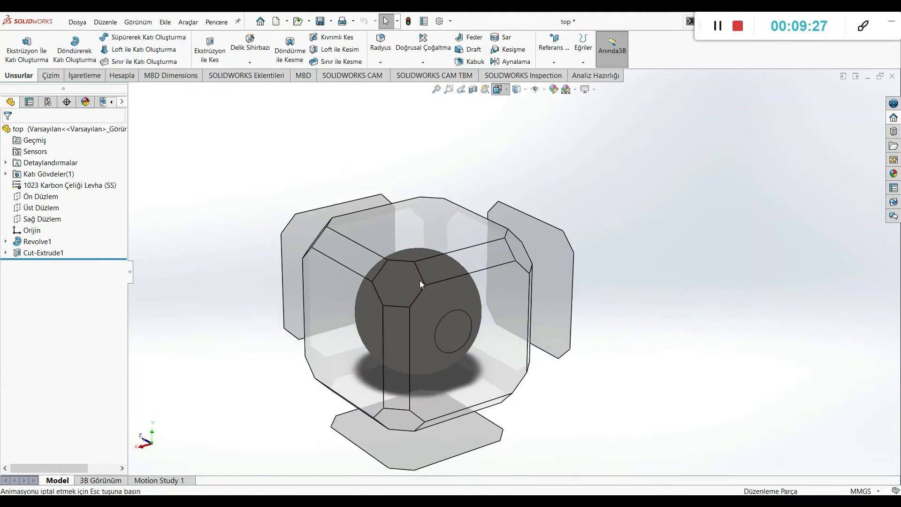
left_click(381, 296)
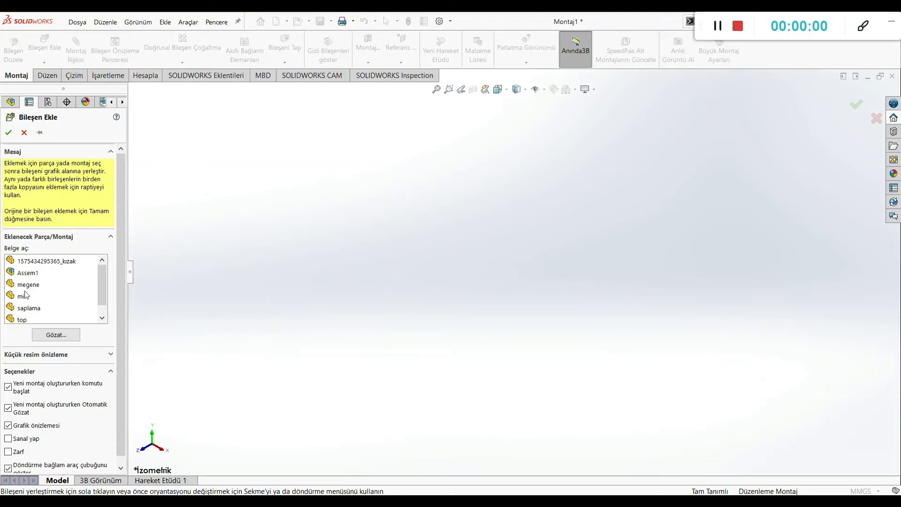
Place the megene body in the new assembly and insert the kızak slide beside it.
left_click(30, 285)
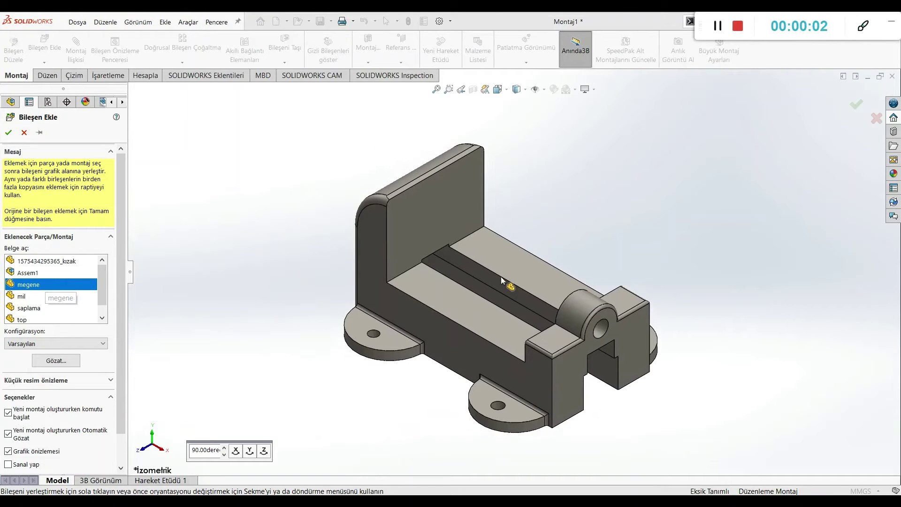
left_click(500, 277)
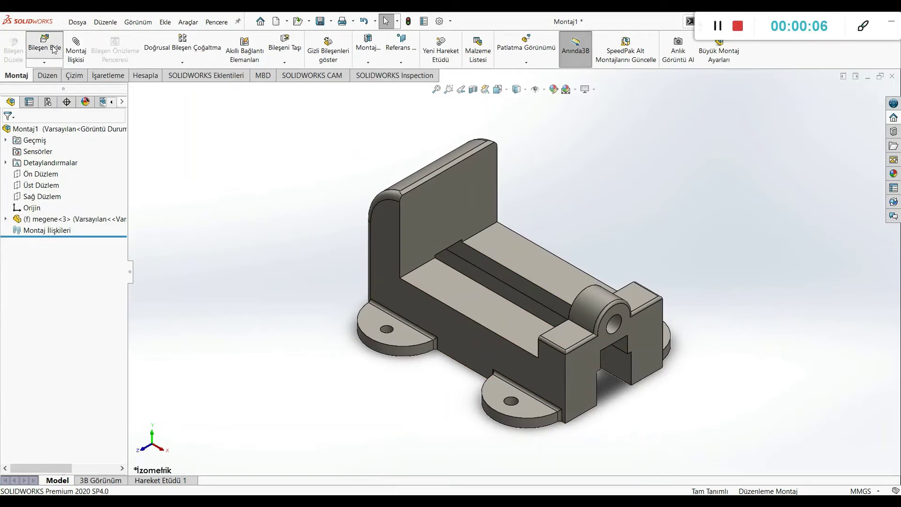
left_click(55, 49)
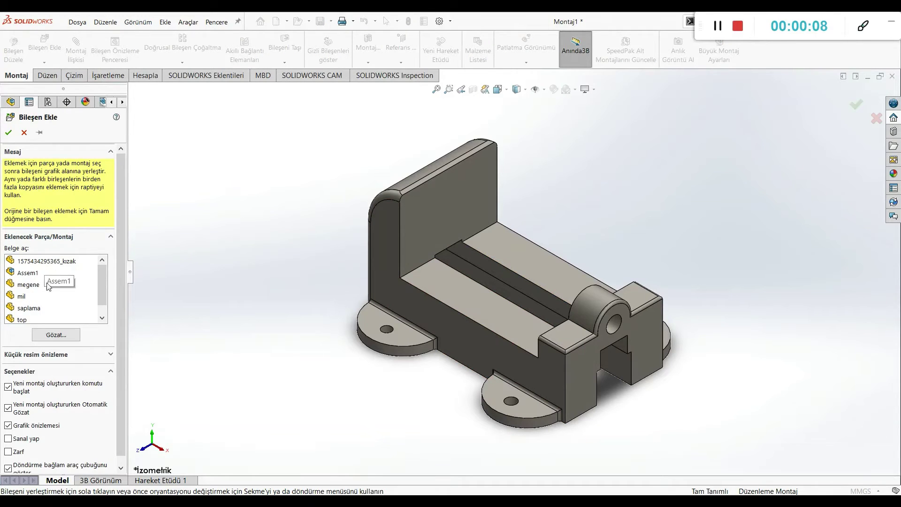
left_click(51, 262)
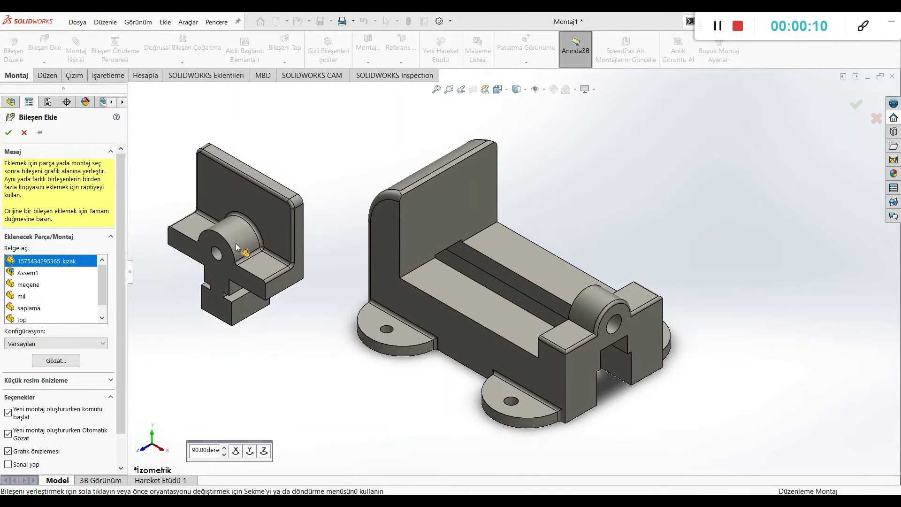
left_click(218, 236)
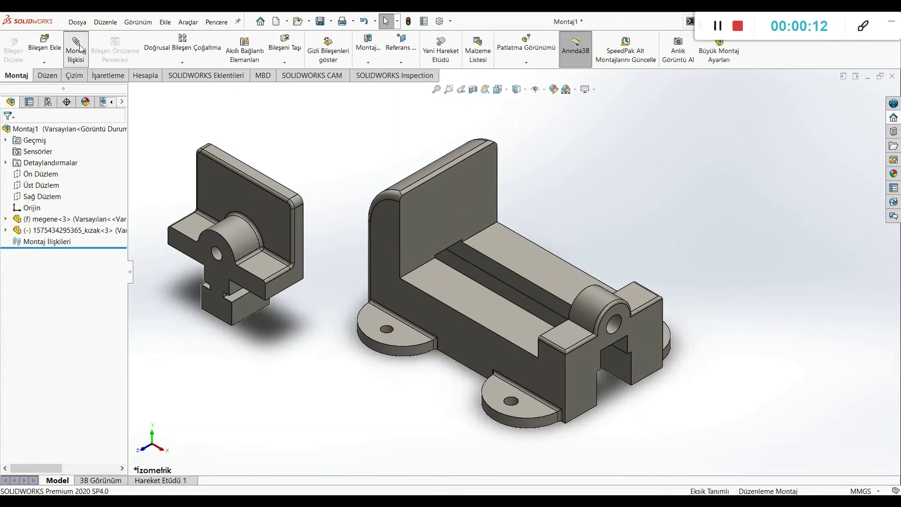
Mate the kızak's screw hole concentric with the hole in the megene's end boss, flipping the mate alignment.
left_click(218, 254)
left_click(611, 324)
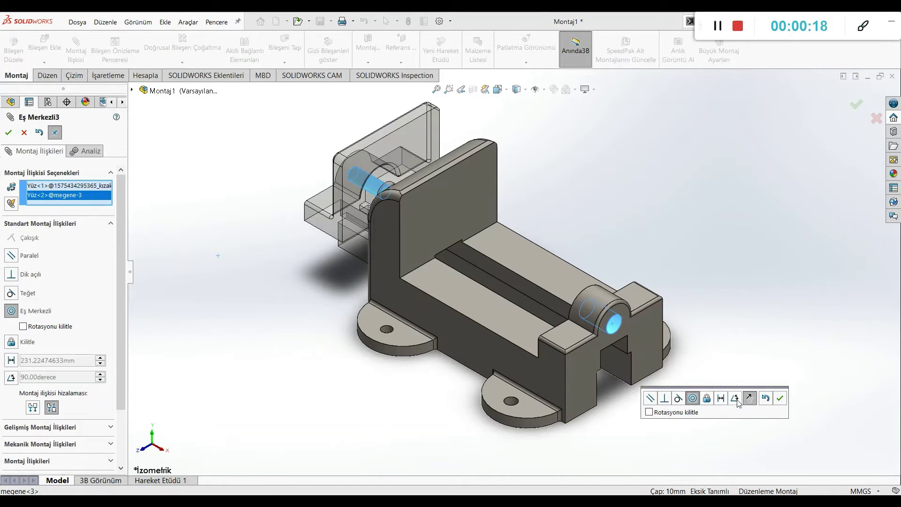
left_click(749, 397)
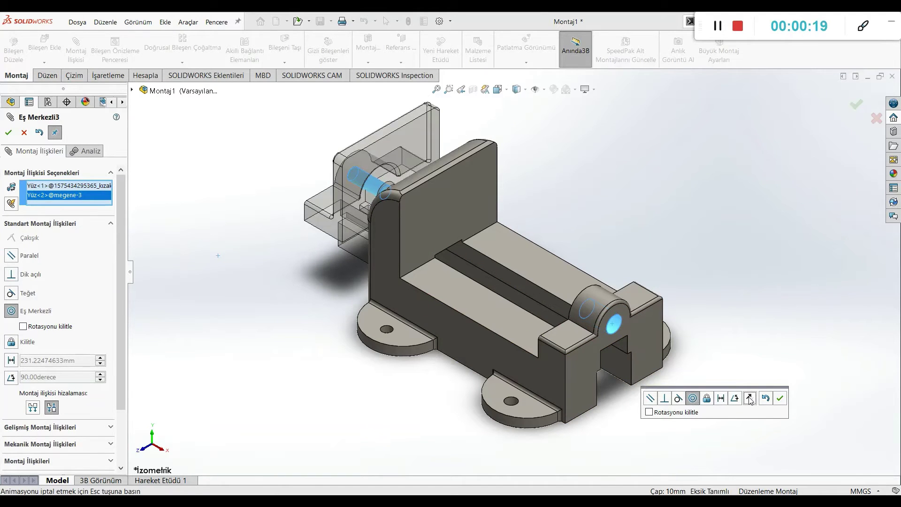
left_click(779, 398)
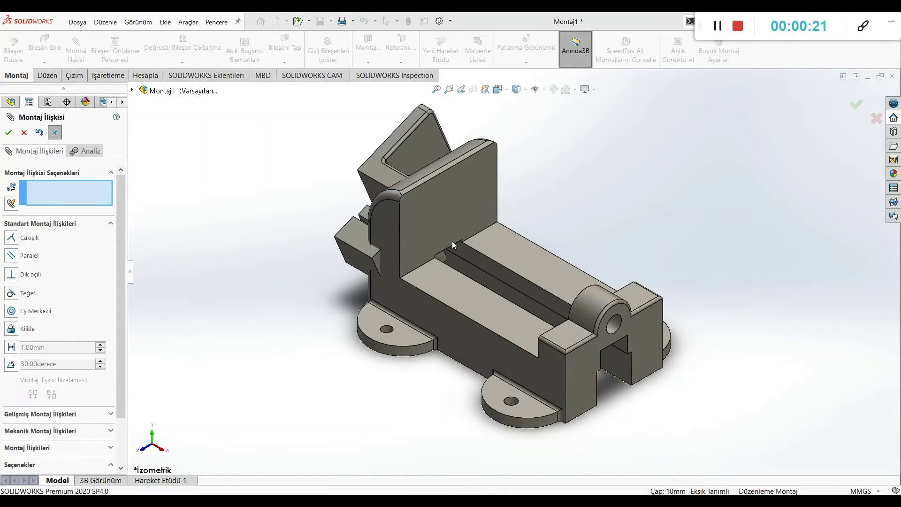
Add a parallel mate between the kızak's underside face and the megene's upper slideway face, and finish mating.
left_click(371, 190)
left_click(471, 302)
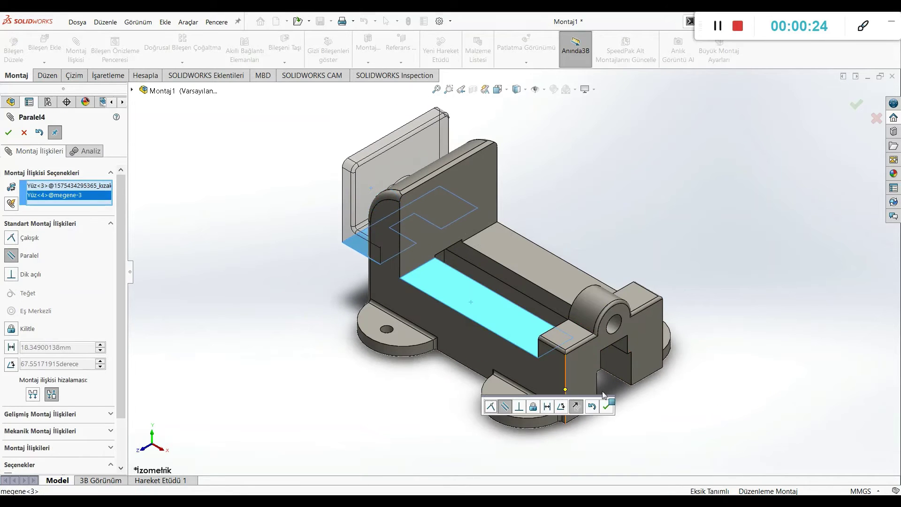
left_click(606, 407)
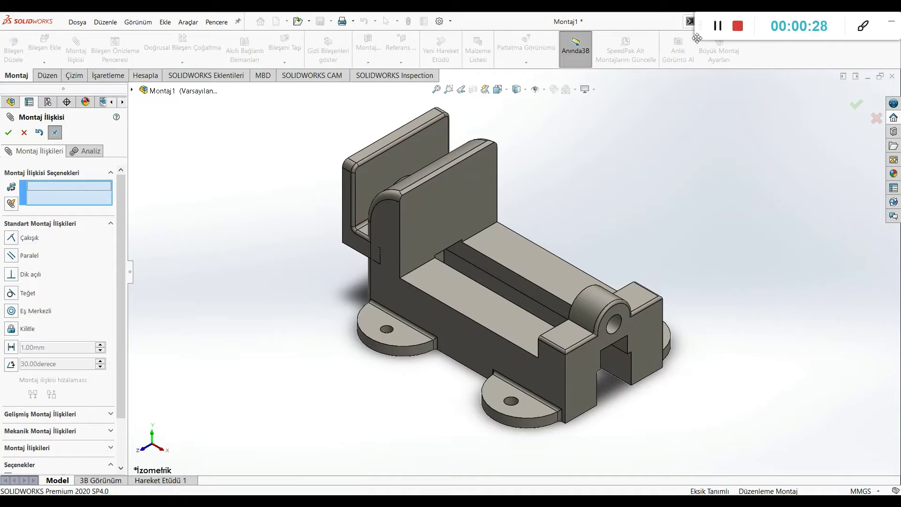
left_click(8, 133)
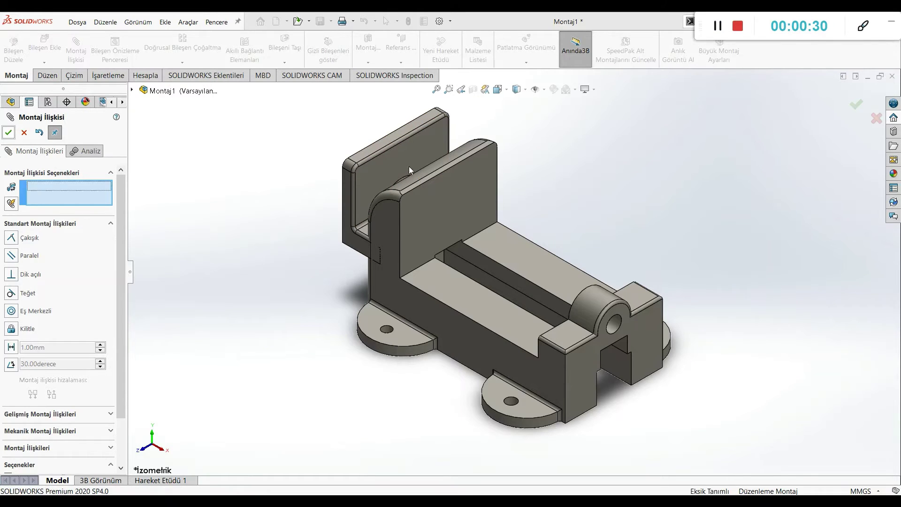
Move the kızak along the slideway to between the fixed jaw and the end boss, and deselect it.
left_click(393, 164)
left_click_drag(558, 306, 605, 412)
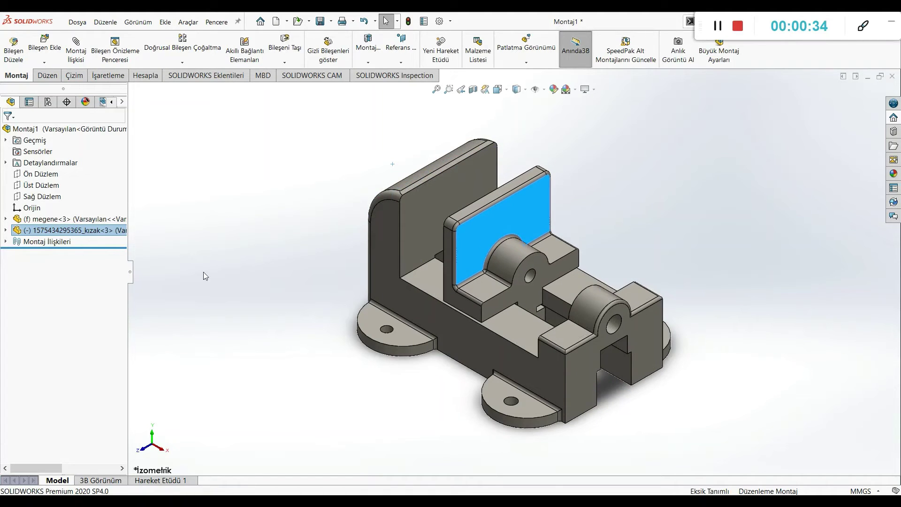
left_click(180, 270)
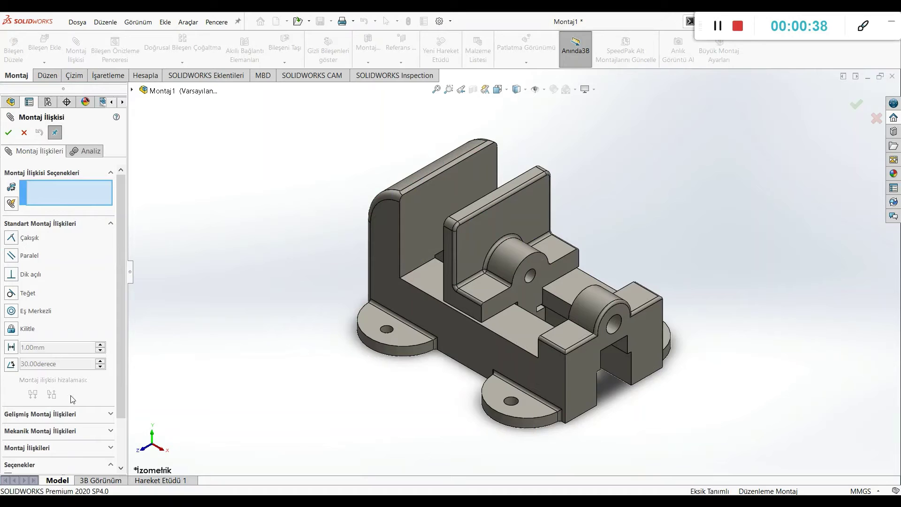
left_click(514, 294)
middle_click_drag(652, 362, 605, 316)
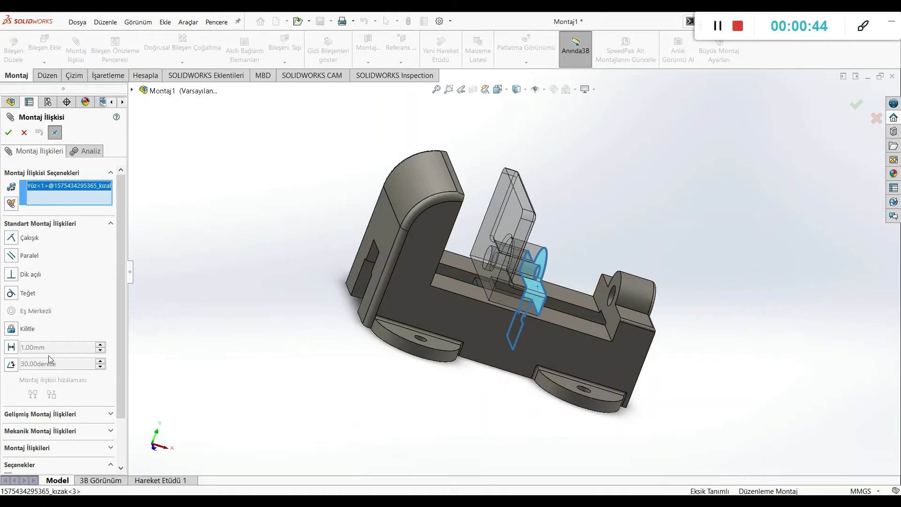
key("Delete")
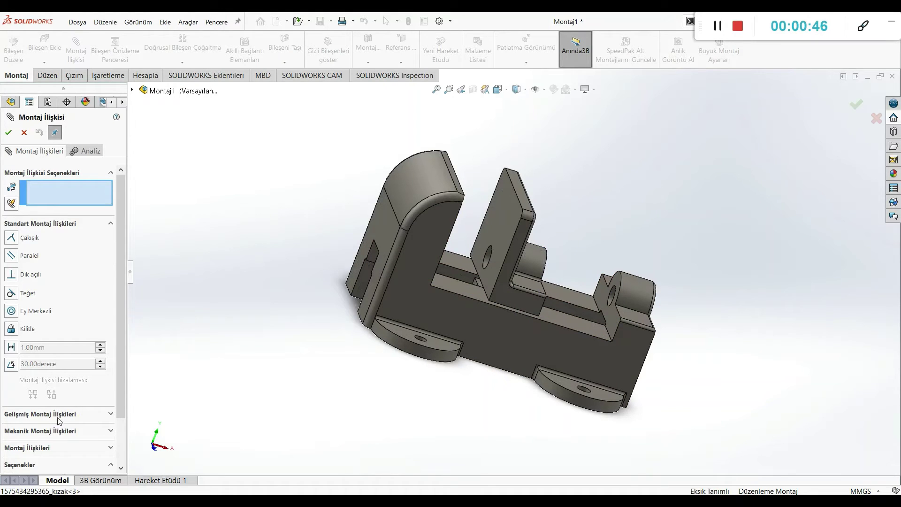
Add a limit distance mate between the kızak's boss-side face and the megene end block's inner face, with 100 mm maximum and 0 mm minimum.
left_click(57, 417)
left_click(31, 338)
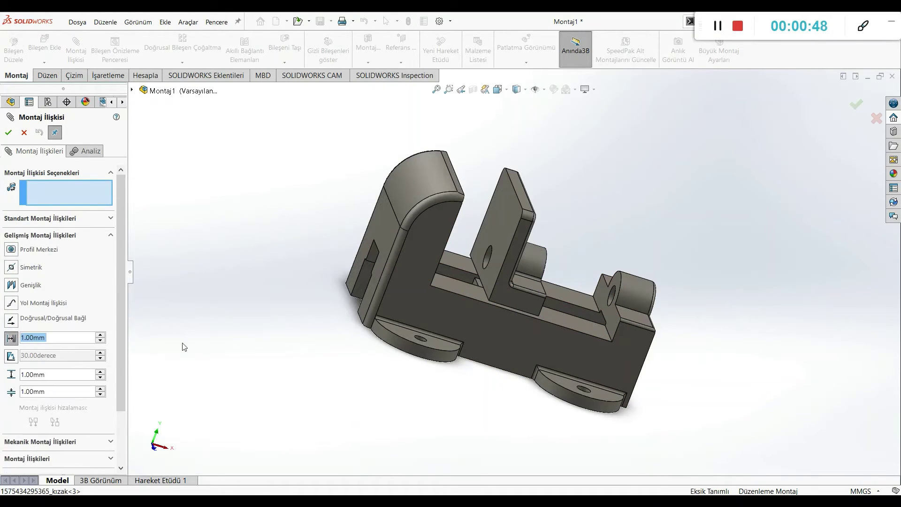
middle_click_drag(300, 348, 523, 285)
left_click(561, 348)
middle_click_drag(561, 348, 684, 375)
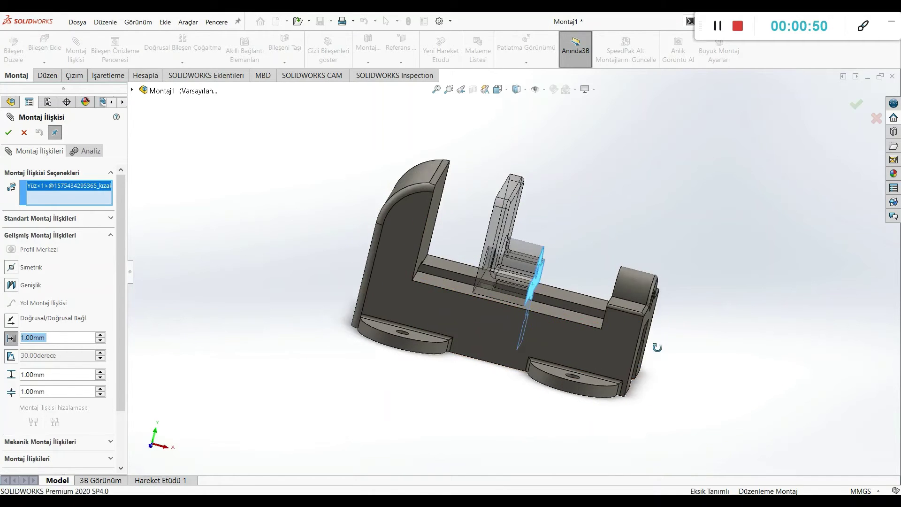
left_click(478, 448)
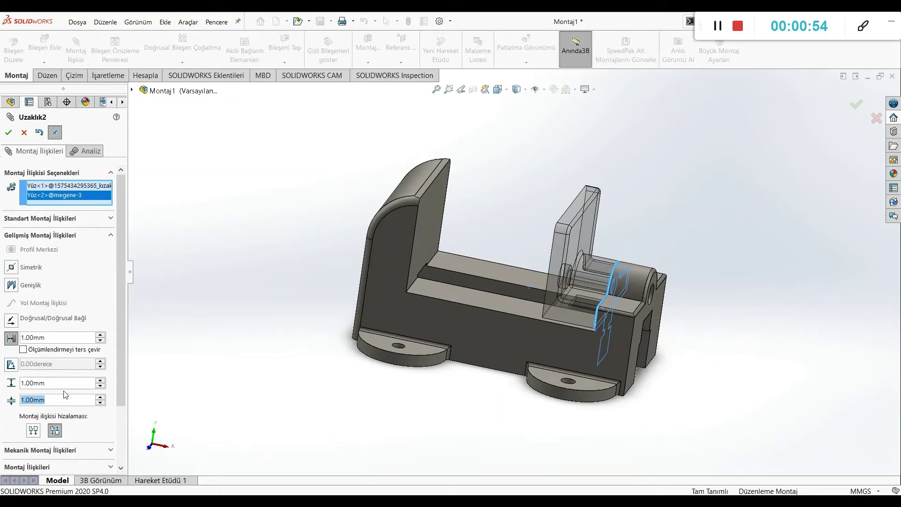
type("0")
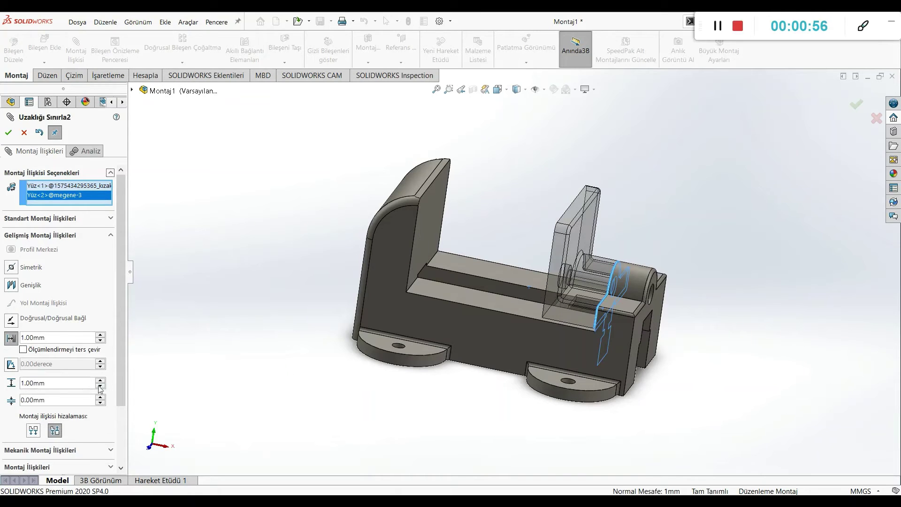
type("1")
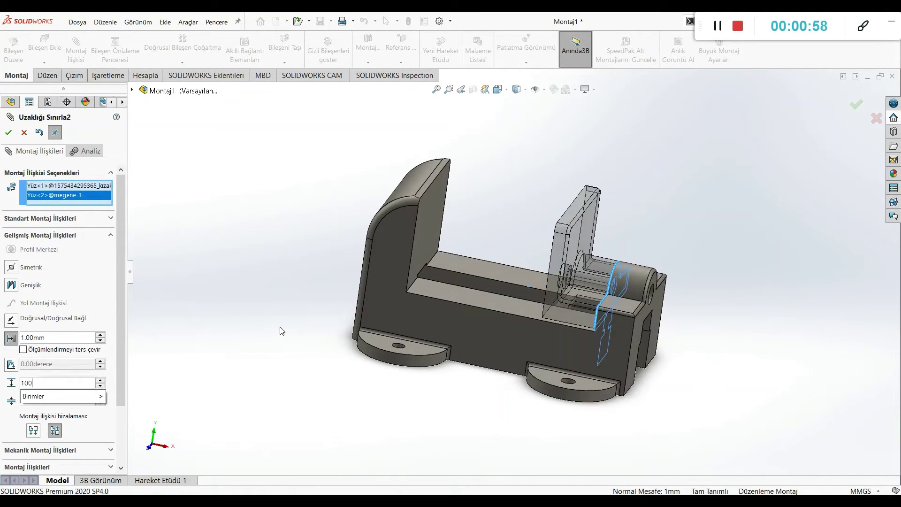
type("00")
key("Return")
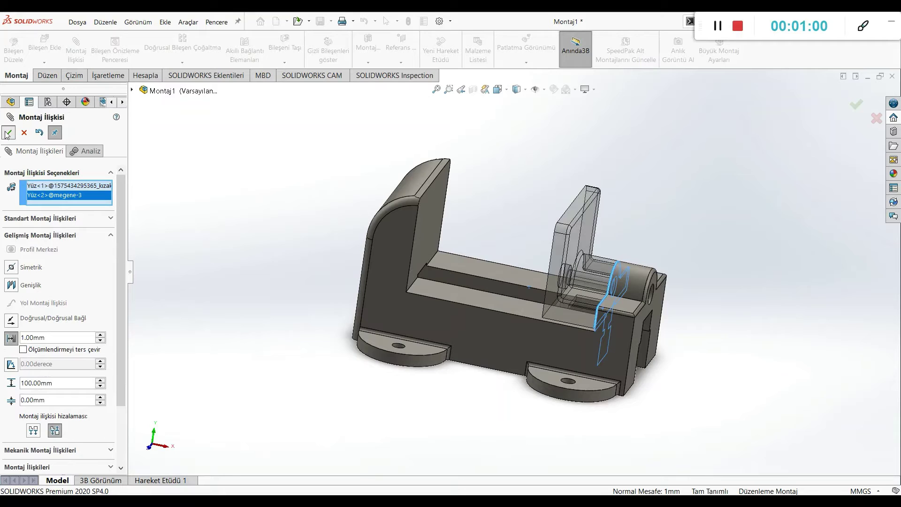
Accept the limit distance mate between the kızak and the megene's end block, and finish mating.
left_click(8, 133)
left_click(558, 299)
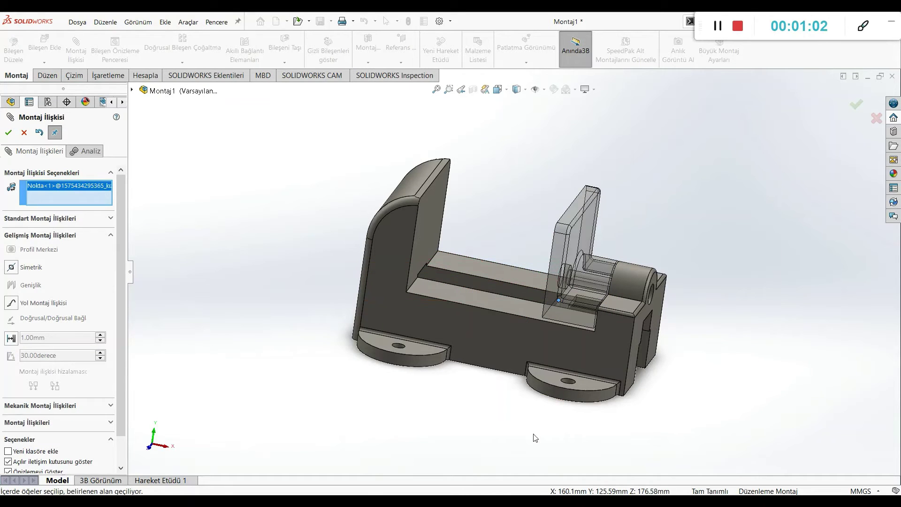
left_click(568, 324)
key("Return")
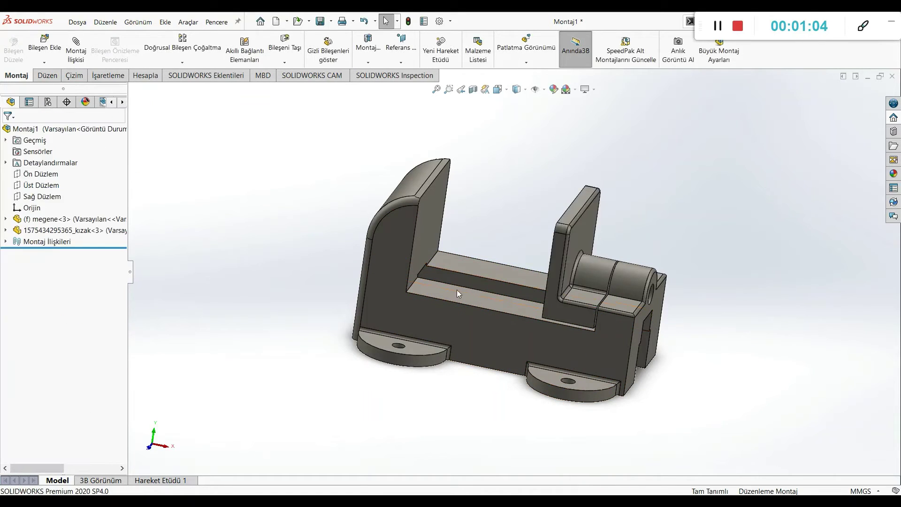
Test the kızak's travel along the slideway and view the assembly in isometric orientation.
left_click_drag(577, 316, 504, 293)
key("Escape")
key("ctrl+space")
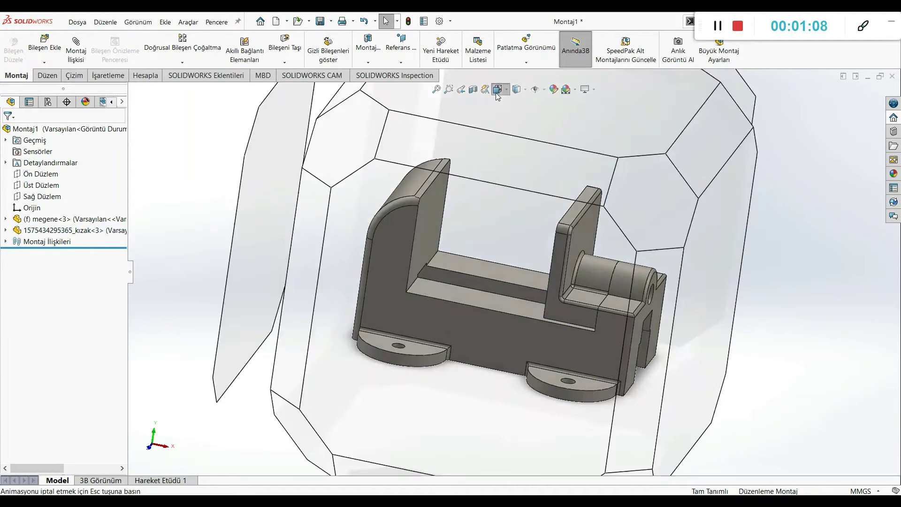
left_click(451, 288)
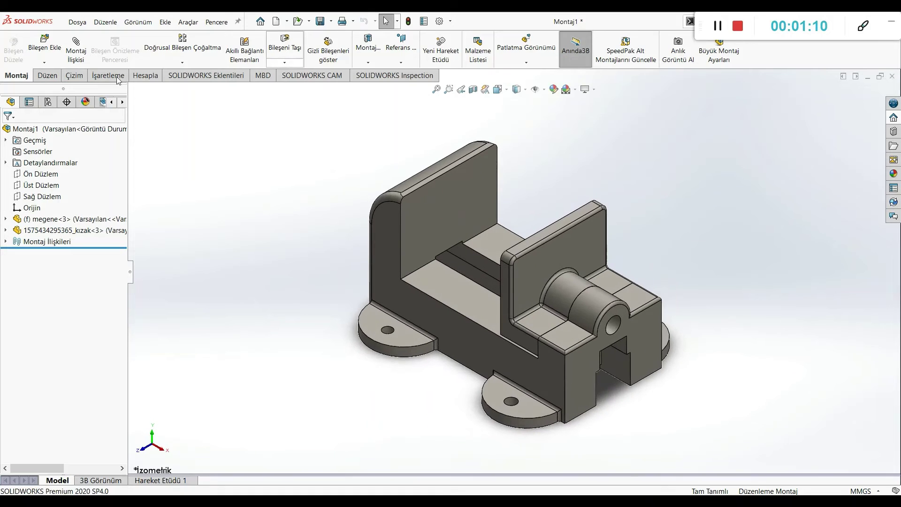
left_click(146, 75)
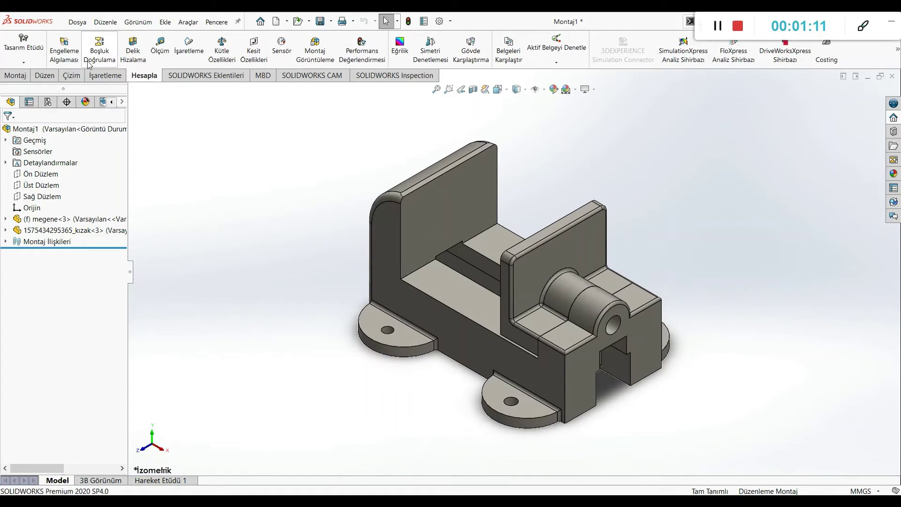
left_click(166, 50)
left_click(450, 206)
middle_click_drag(678, 308, 729, 262)
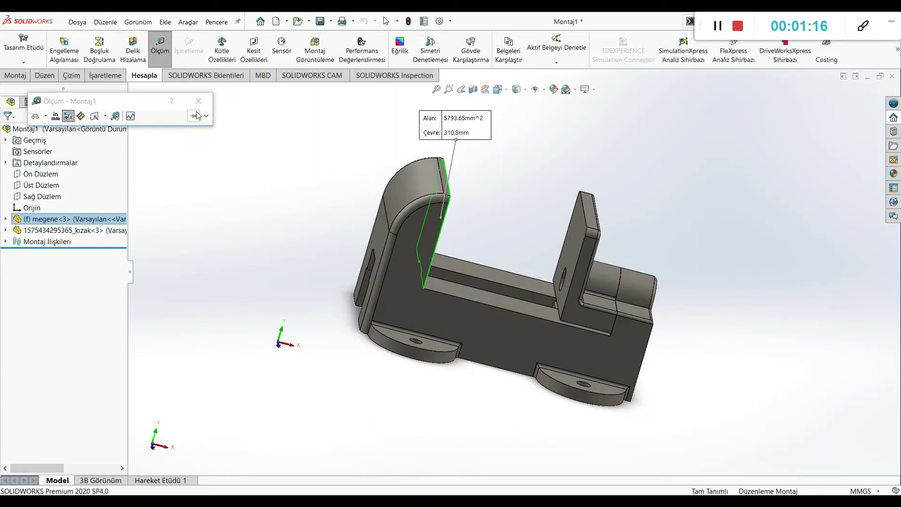
key("Escape")
Move the kızak away from the end block and measure the distance between the end block's inner face and the fixed jaw's face.
left_click_drag(570, 289, 463, 268)
key("Escape")
left_click(160, 46)
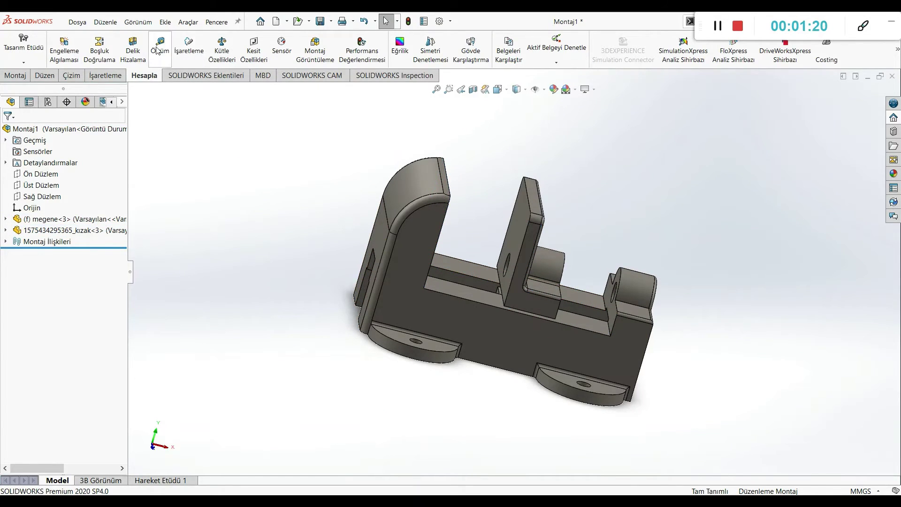
left_click(613, 320)
middle_click_drag(533, 393, 437, 329)
left_click(419, 225)
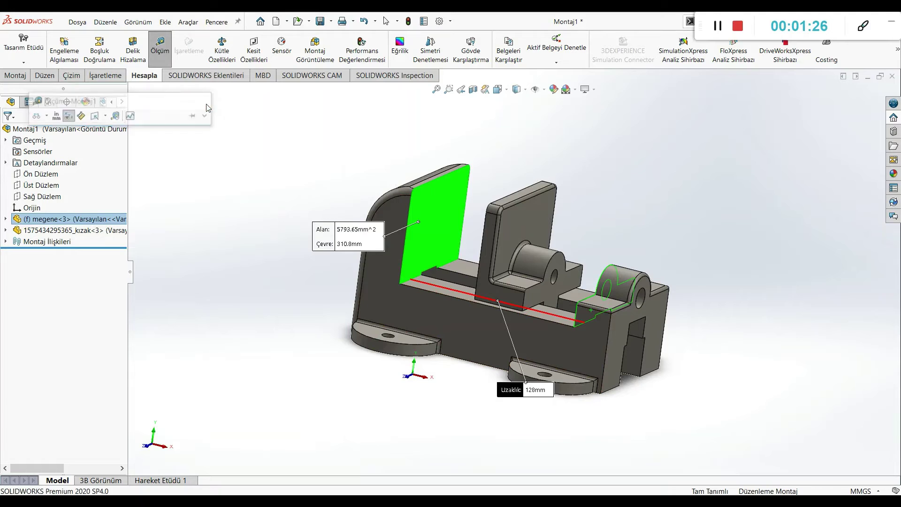
left_click(419, 221)
left_click(198, 101)
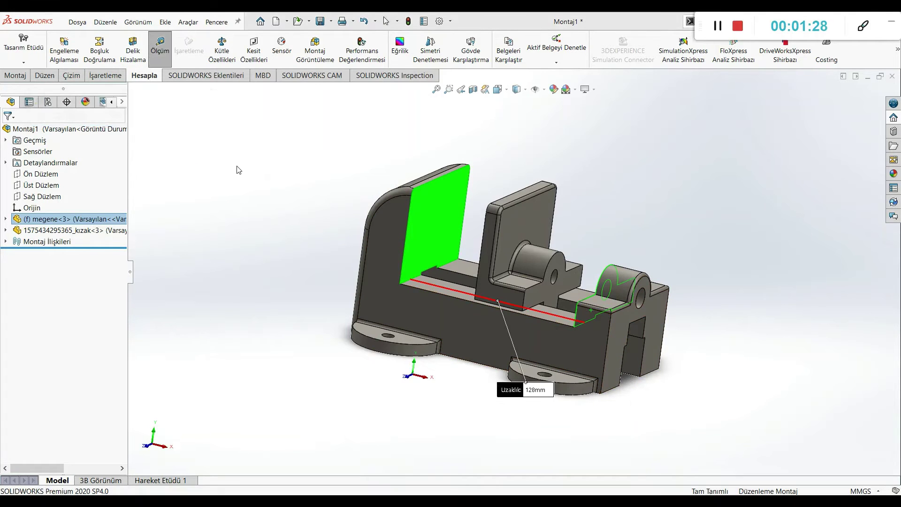
Measure the distance between the kızak's boss-side face and its opposite jaw face, and finish measuring.
middle_click_drag(515, 311, 488, 394)
left_click(527, 299)
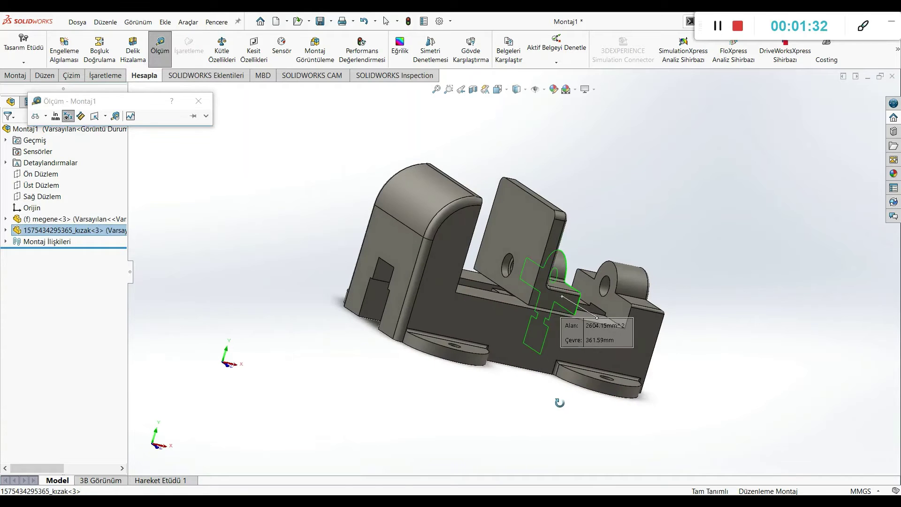
middle_click_drag(461, 467, 322, 337)
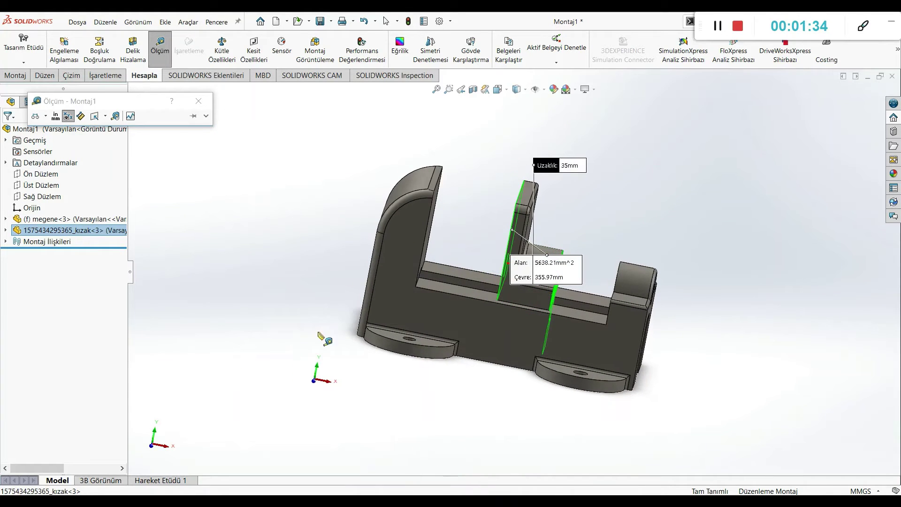
left_click(198, 101)
key("space")
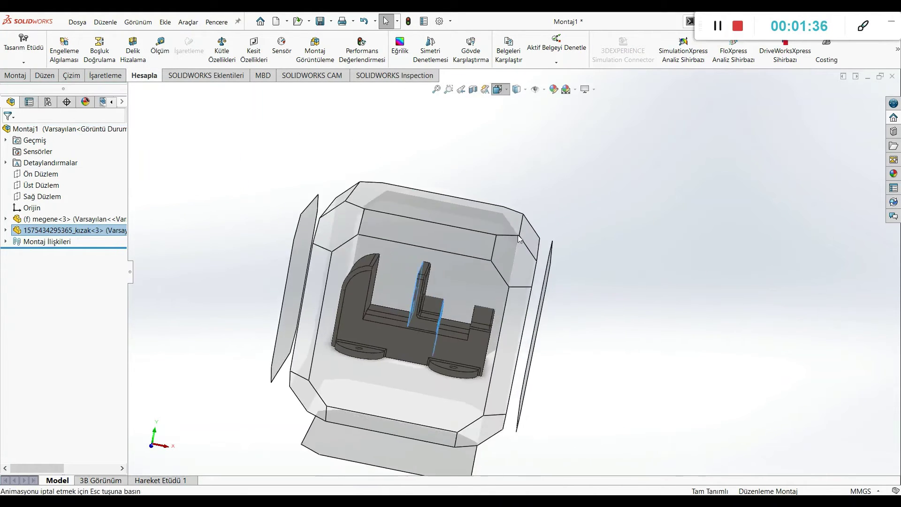
left_click(470, 295)
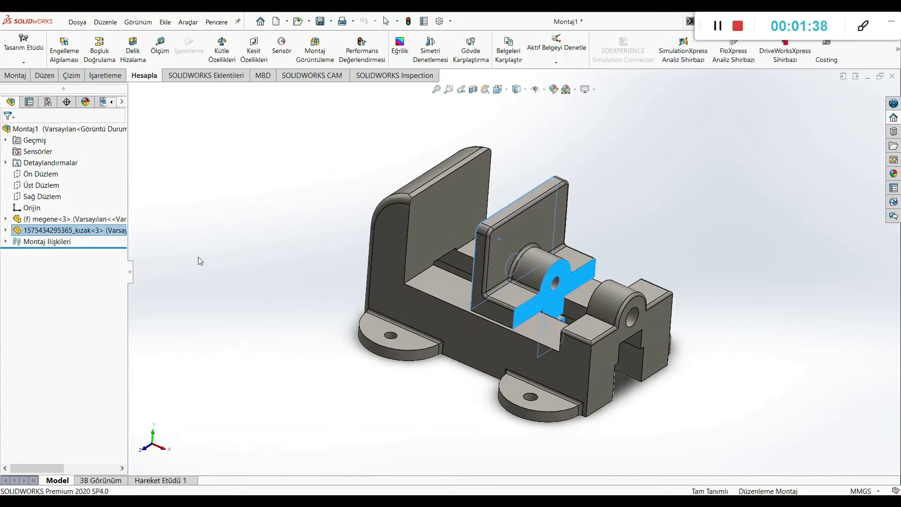
Edit the limit distance mate between the kızak and the megene, setting its maximum distance to 93 mm.
left_click(7, 242)
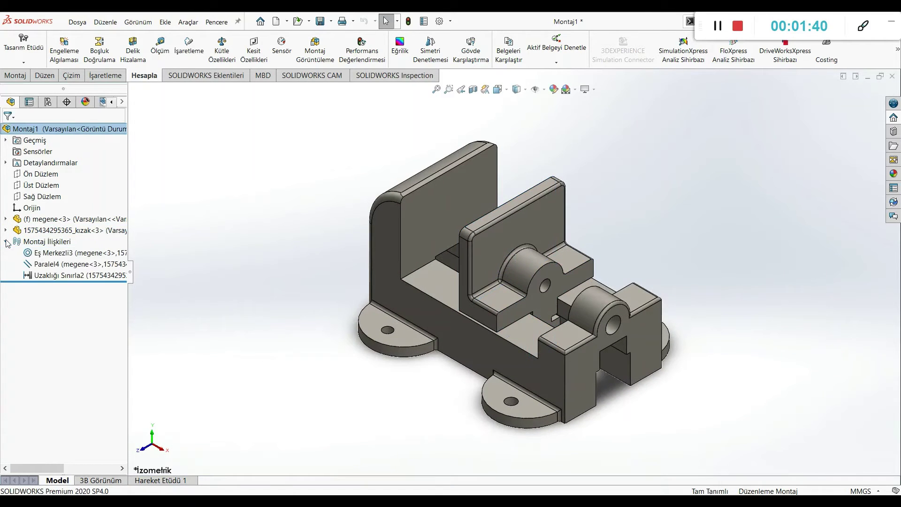
left_click(55, 276)
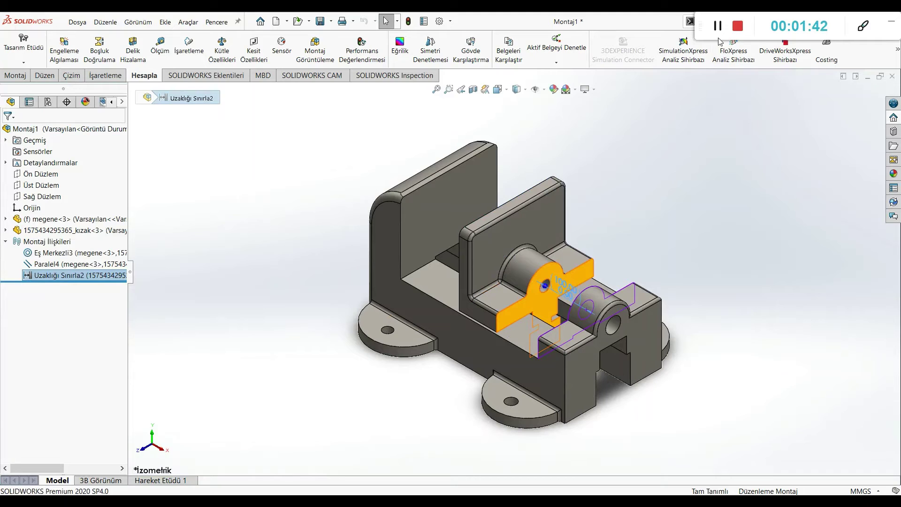
right_click(93, 275)
left_click(112, 248)
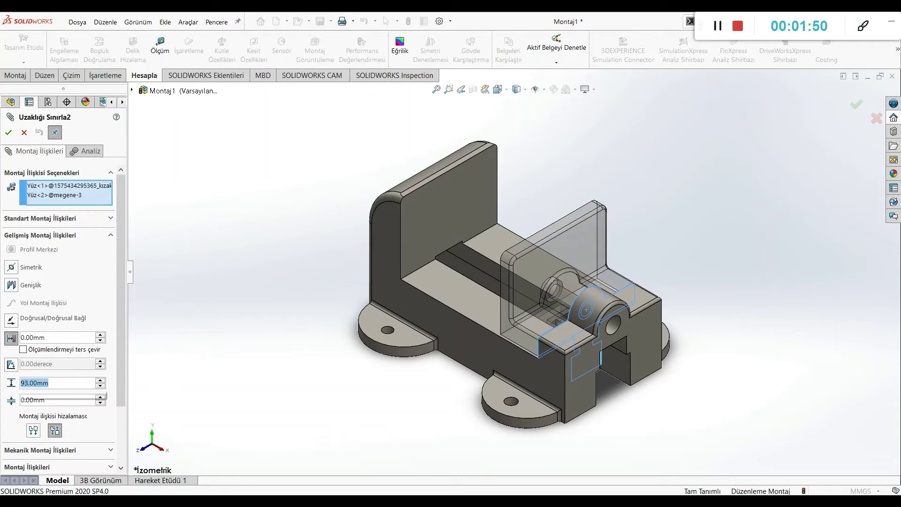
type("93")
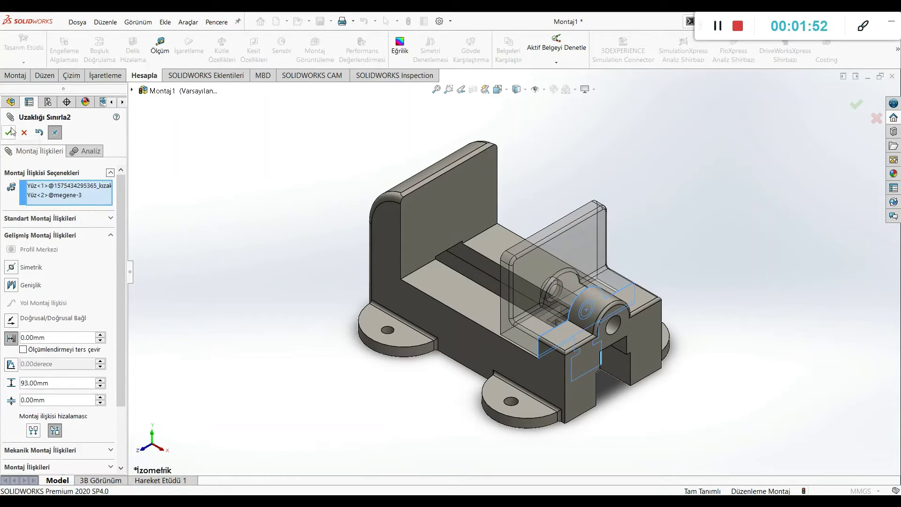
left_click(9, 132)
left_click(8, 133)
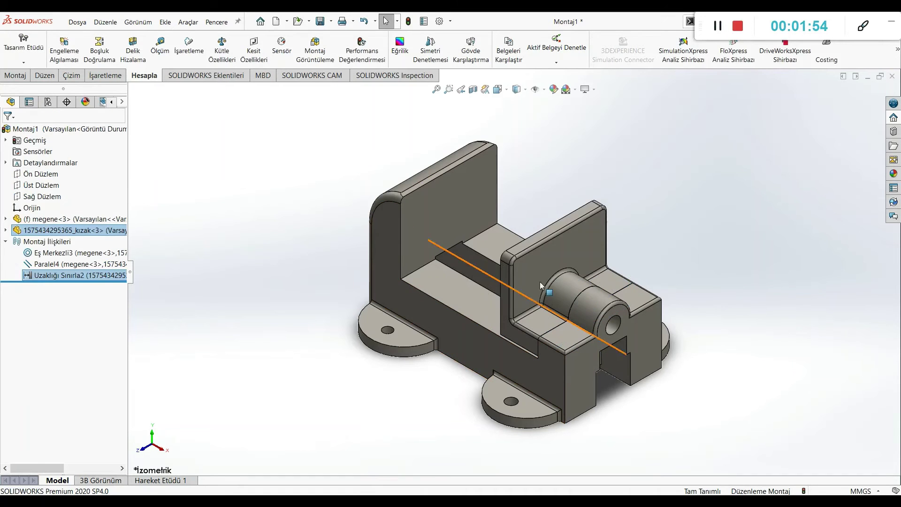
Check the kızak's limited travel along the slideway in the front view.
key("space")
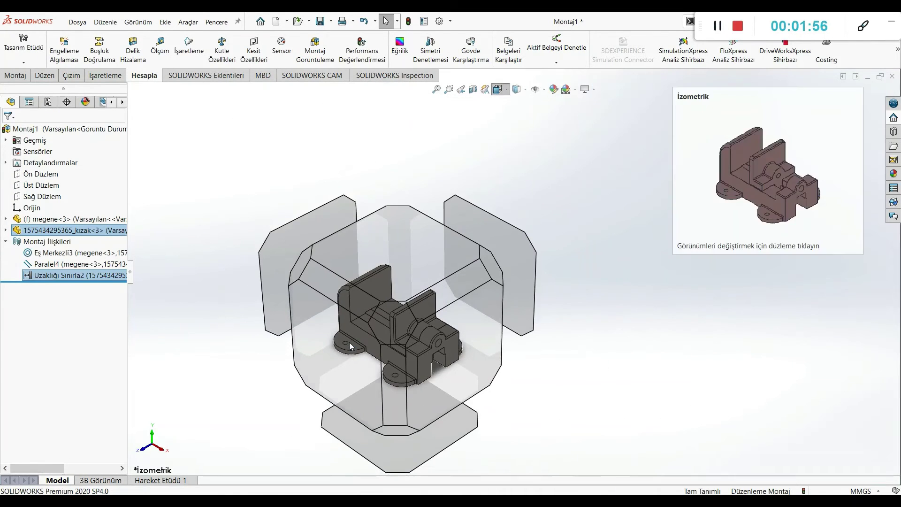
left_click(349, 342)
key("ctrl+1")
left_click_drag(605, 291, 455, 275)
left_click(760, 345)
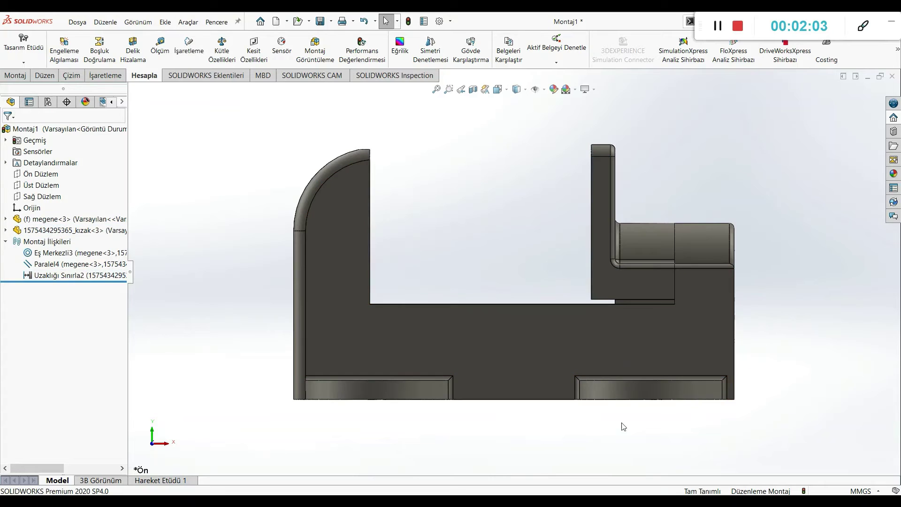
Return to the isometric view and place the kızak partway along the slideway, clear of the end boss.
left_click(499, 89)
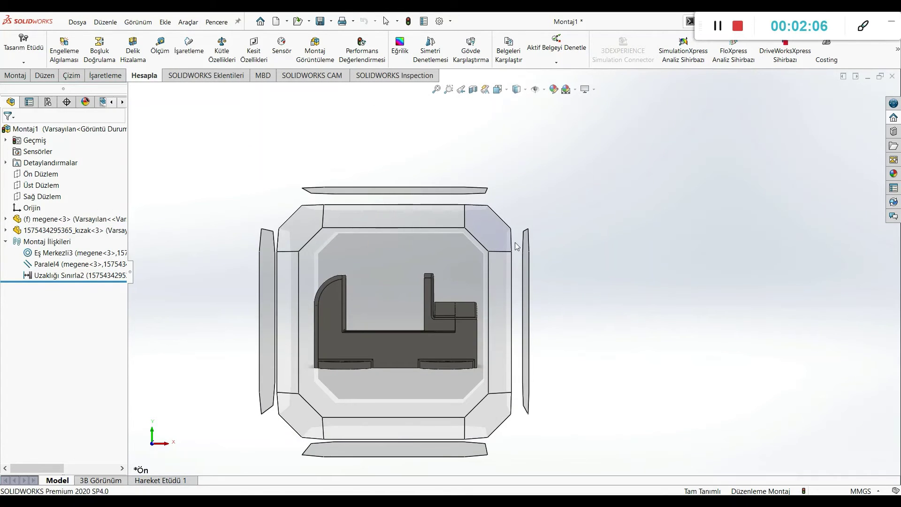
left_click(514, 242)
left_click(525, 261)
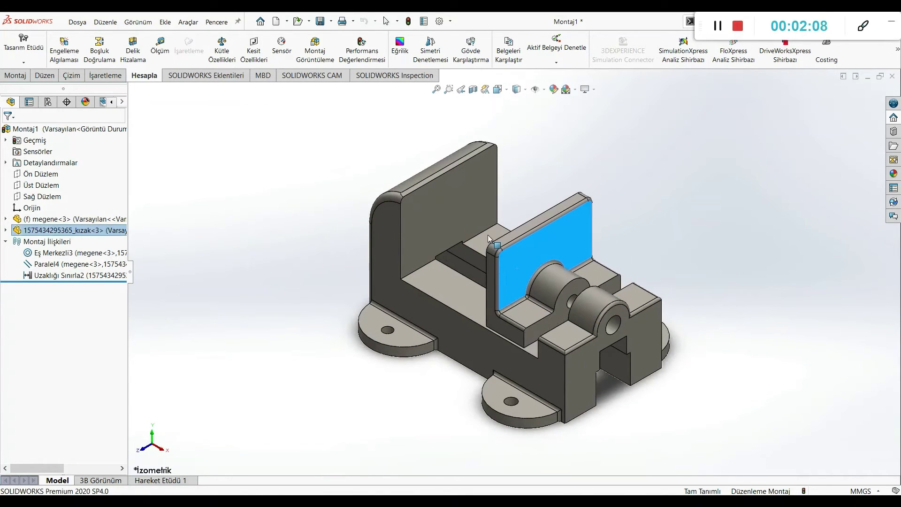
left_click_drag(493, 242, 474, 232)
left_click(306, 227)
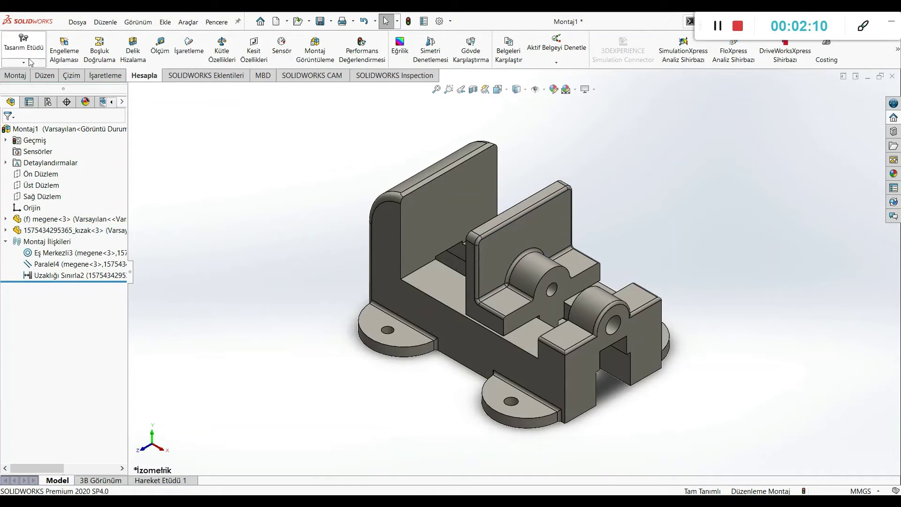
Insert the saplama part into the assembly, placing it beside the megene.
left_click(8, 77)
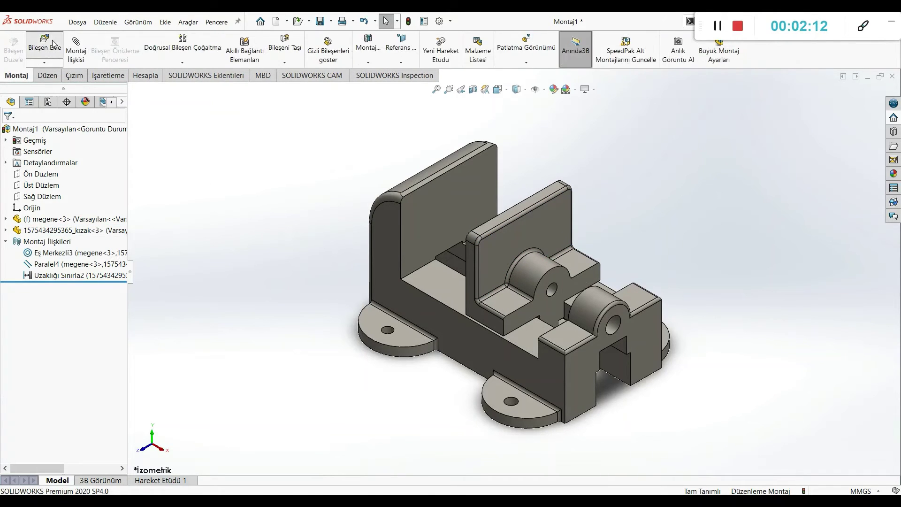
left_click(54, 45)
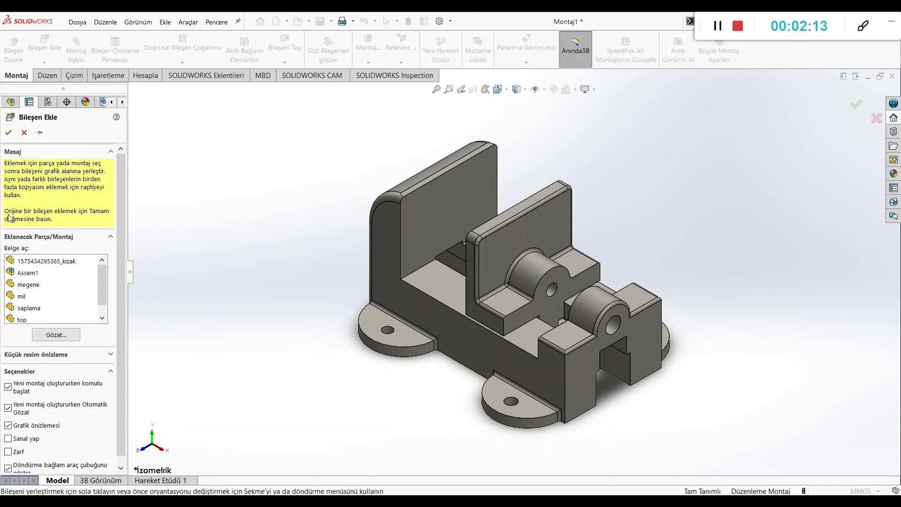
left_click(26, 309)
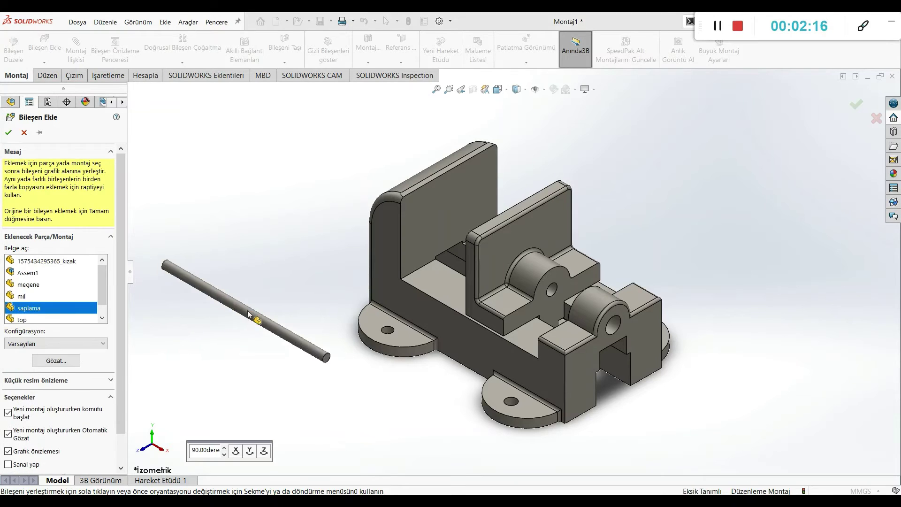
left_click(274, 341)
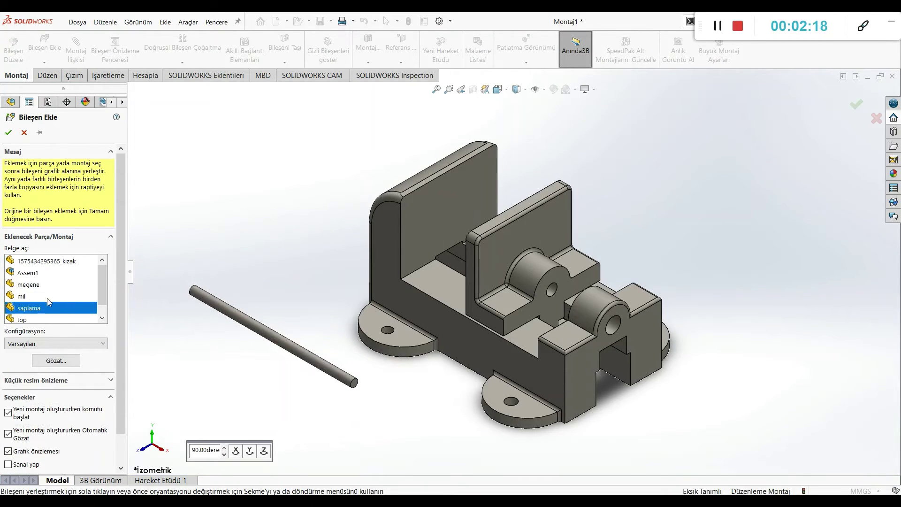
Insert the mil and top parts into the assembly, placing them on either side of the saplama.
key("Return")
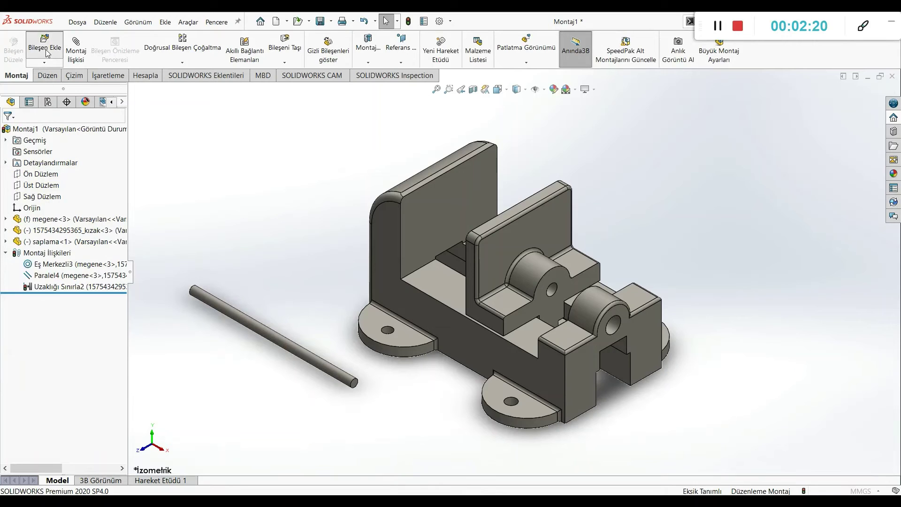
left_click(21, 296)
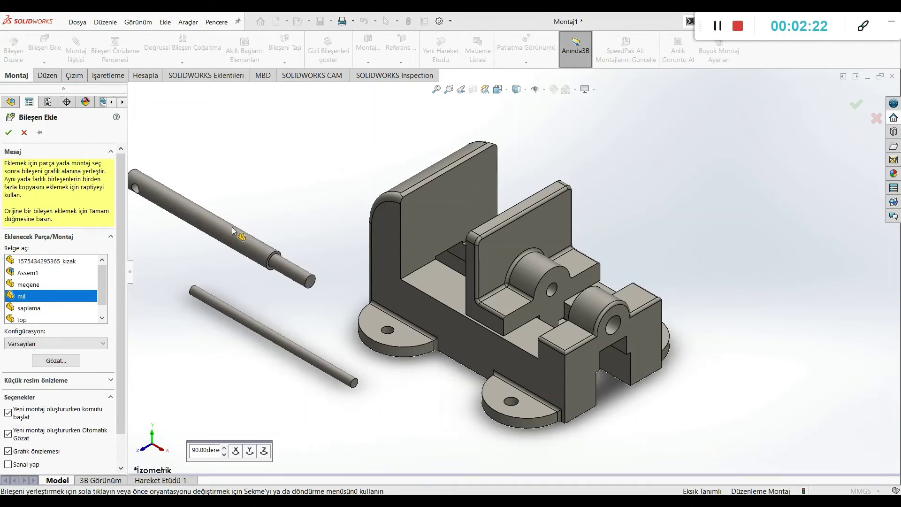
left_click(184, 288)
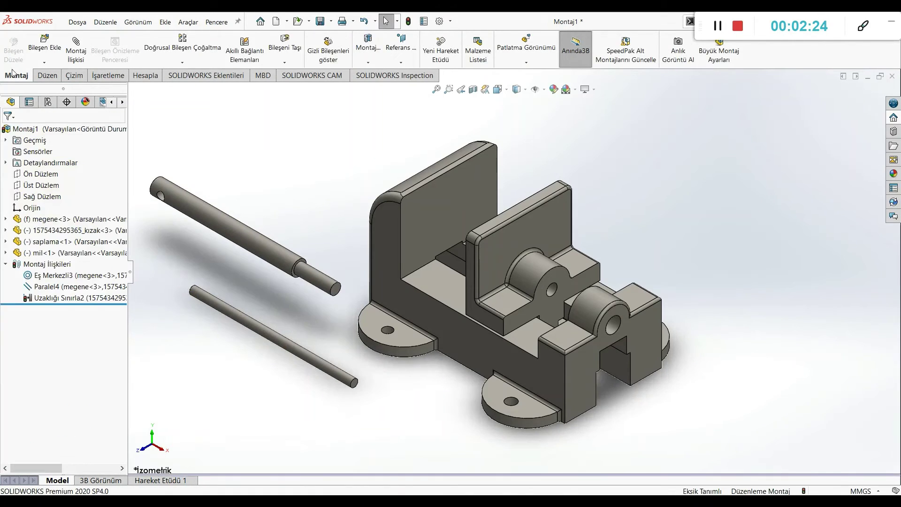
key("Return")
left_click(22, 319)
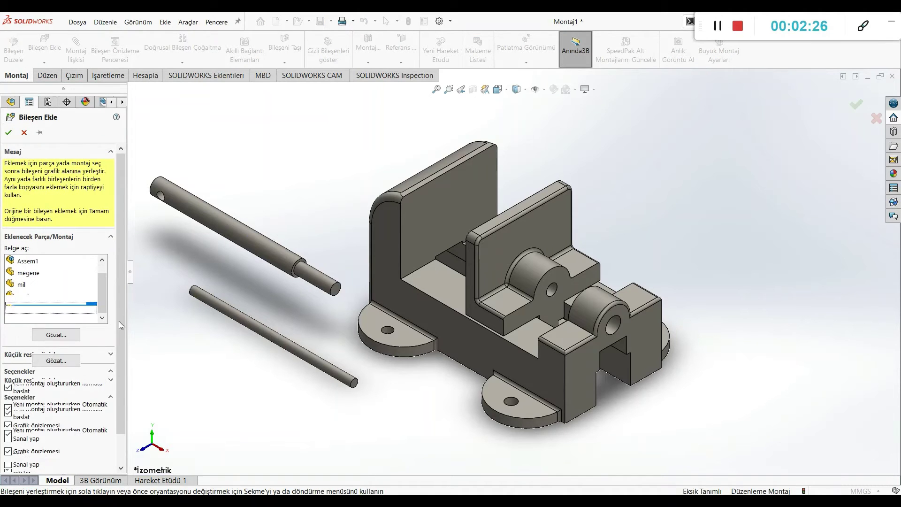
left_click(211, 358)
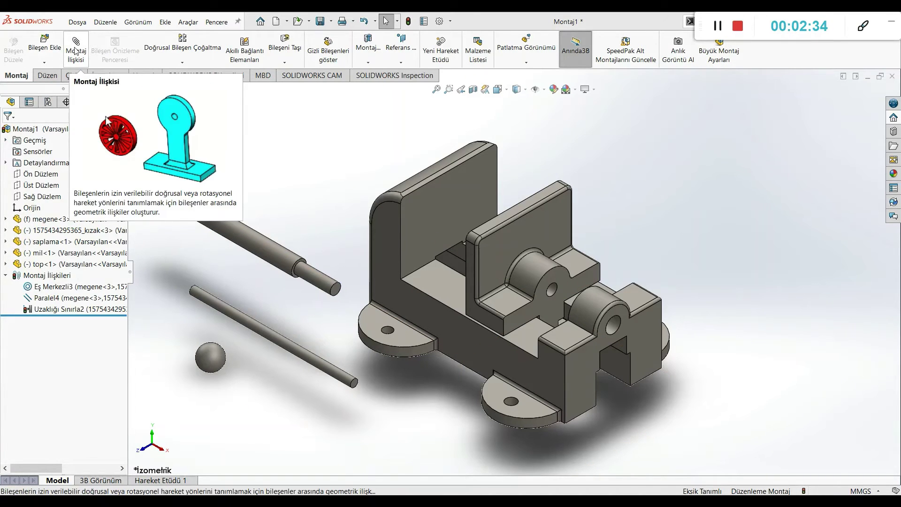
left_click(76, 51)
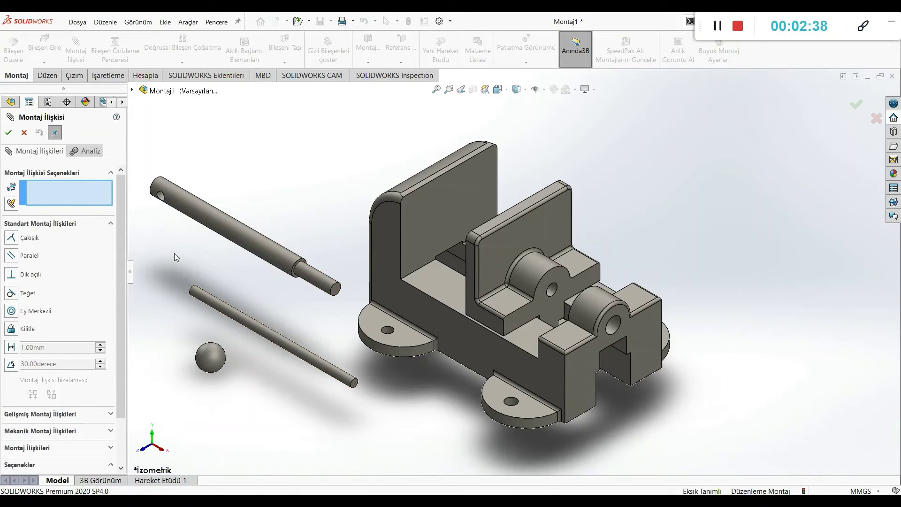
left_click(312, 278)
left_click(551, 290)
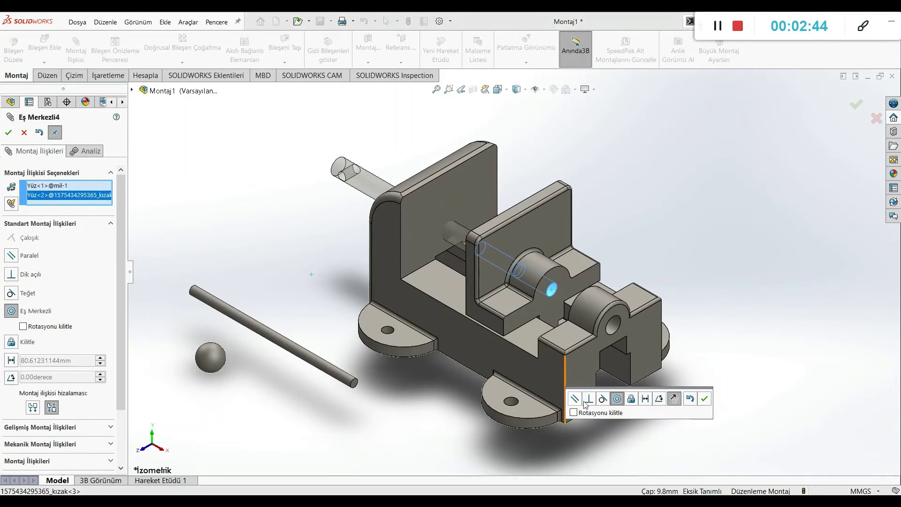
left_click(659, 398)
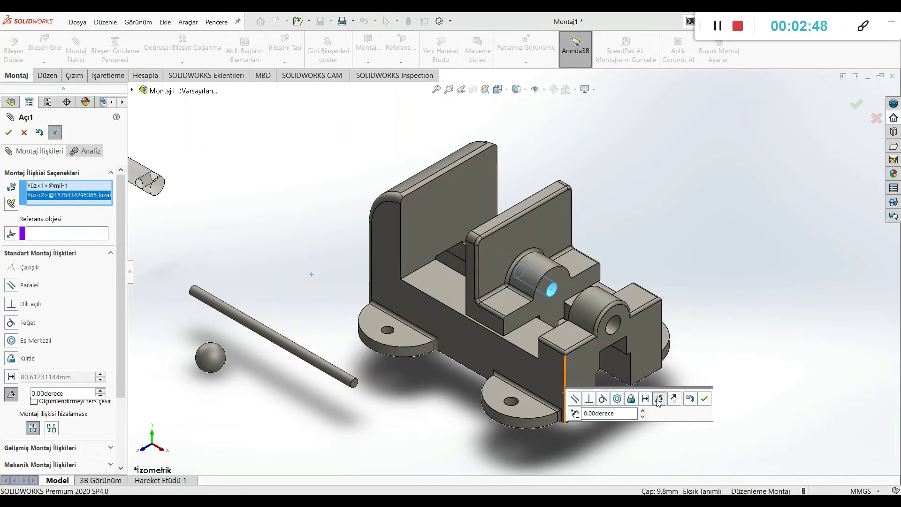
left_click(25, 133)
left_click(24, 133)
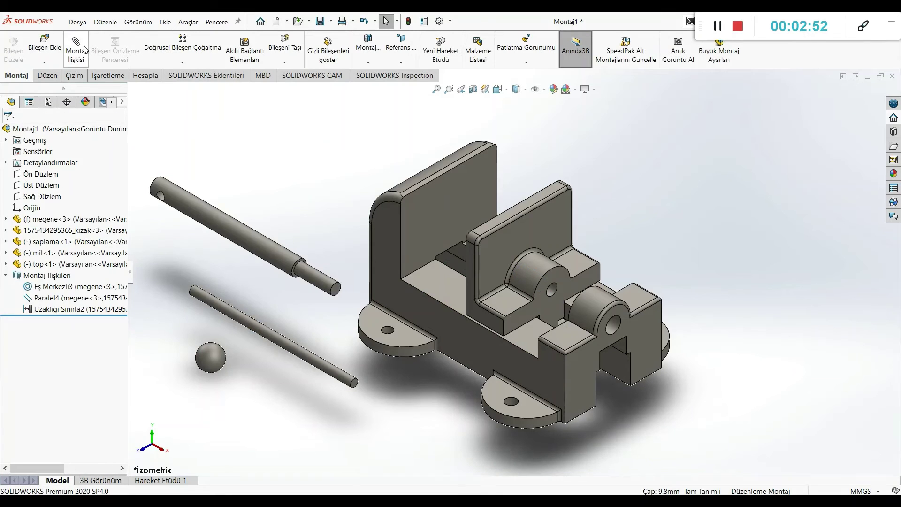
Mate the mil's thin end concentric with the kızak's boss hole, flip its alignment, and slide it through the megene's end boss.
left_click(323, 280)
left_click(552, 292)
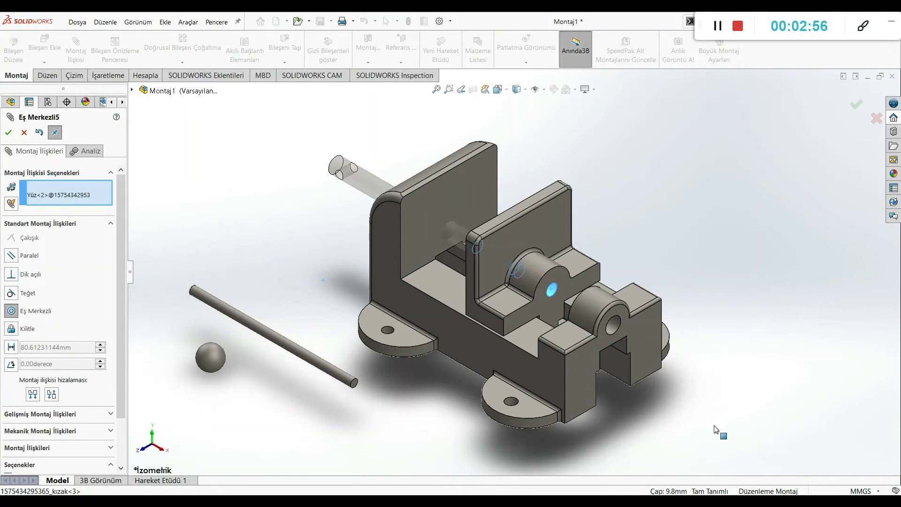
left_click(828, 447)
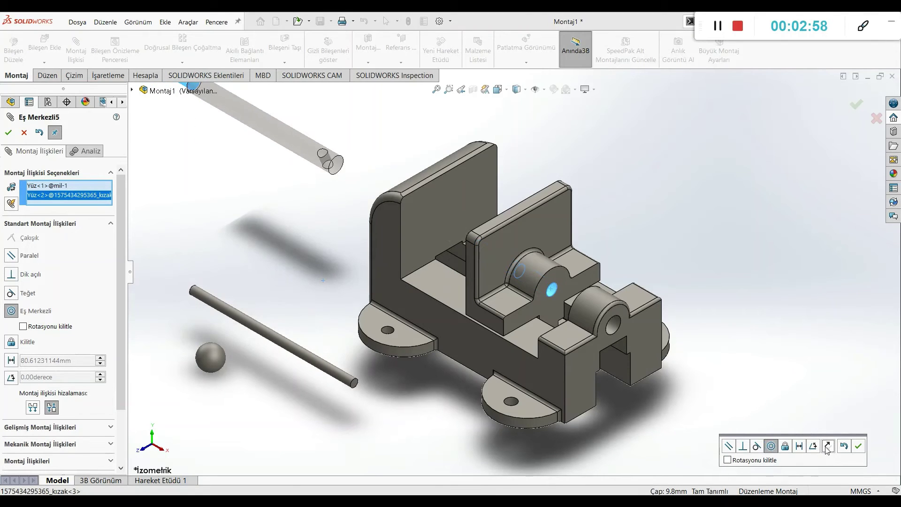
left_click(859, 446)
left_click_drag(283, 139, 707, 388)
middle_click_drag(623, 403, 680, 402)
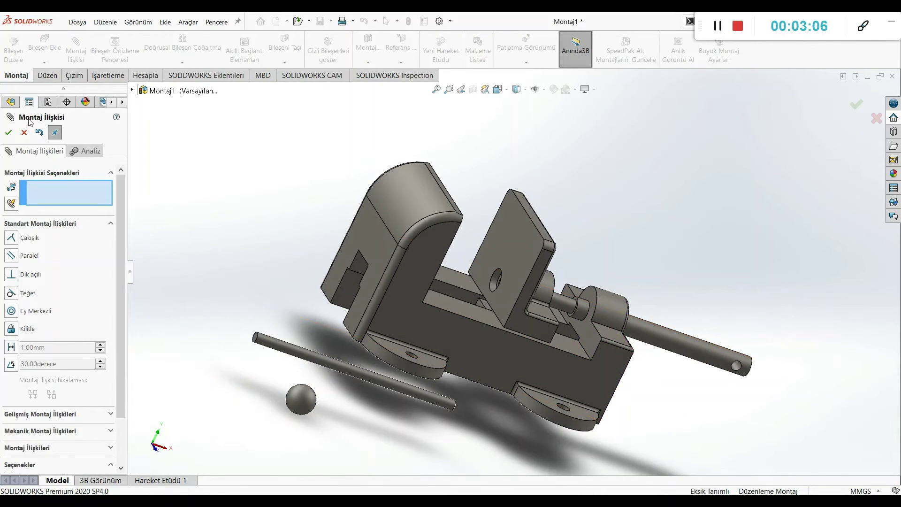
Add a coincident mate between the mil's shoulder face and the end face of the kızak's boss.
scroll(604, 297, "down", 6)
scroll(543, 285, "down", 2)
scroll(471, 308, "down", 3)
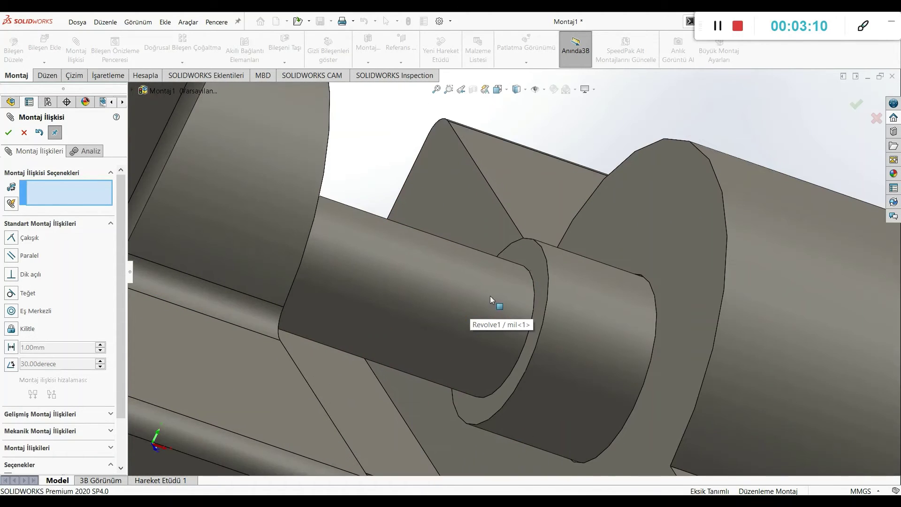
left_click(539, 267)
scroll(515, 332, "up", 5)
key("alt")
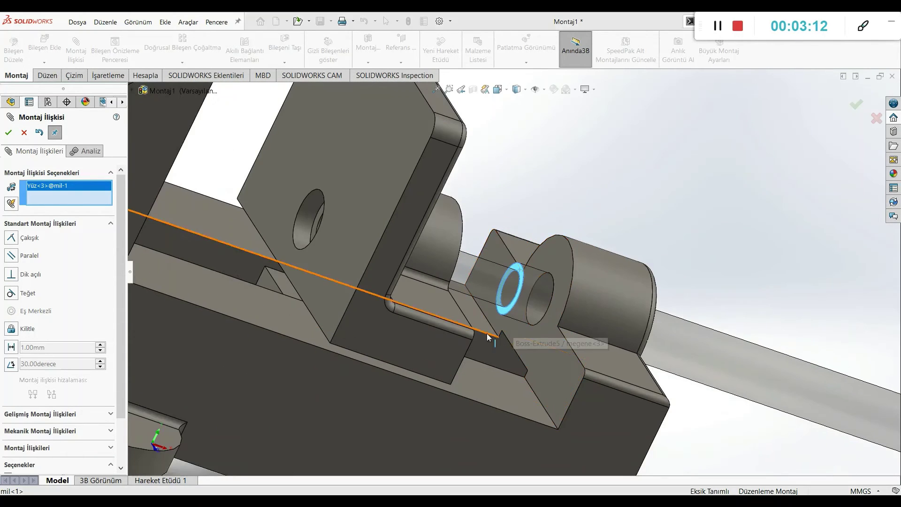
middle_click_drag(422, 404, 372, 372)
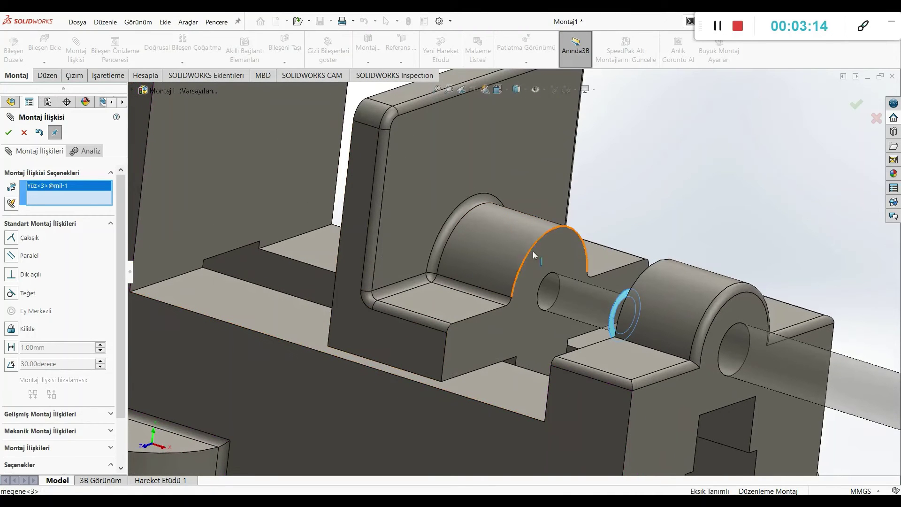
left_click(548, 249)
left_click(419, 409)
key("f")
scroll(600, 364, "up", 2)
middle_click_drag(667, 390, 648, 389)
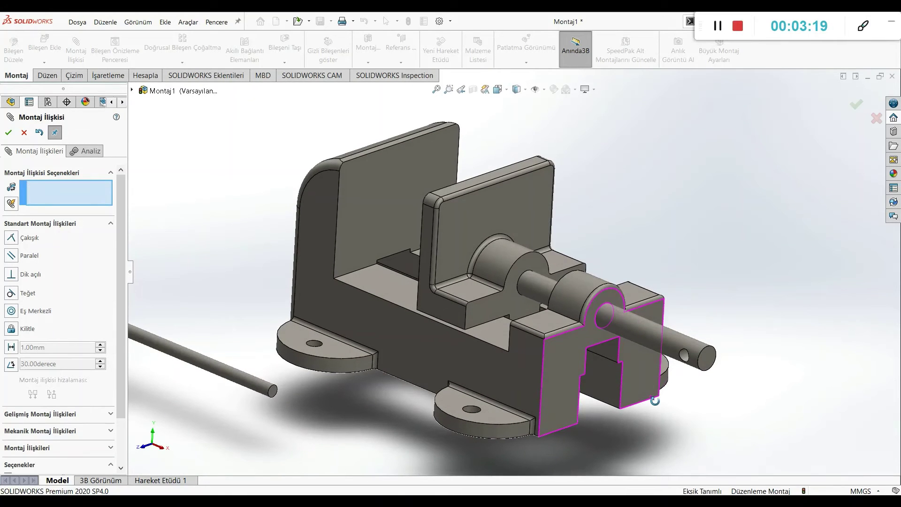
Finish mating and move the mil along its axis to check how the kızak follows it.
left_click(7, 133)
left_click_drag(631, 332, 704, 354)
key("Escape")
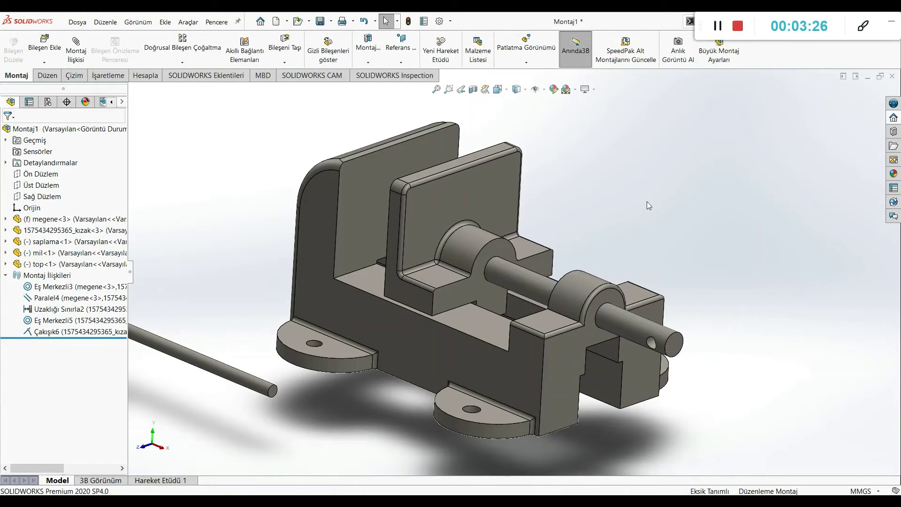
scroll(203, 322, "up", 3)
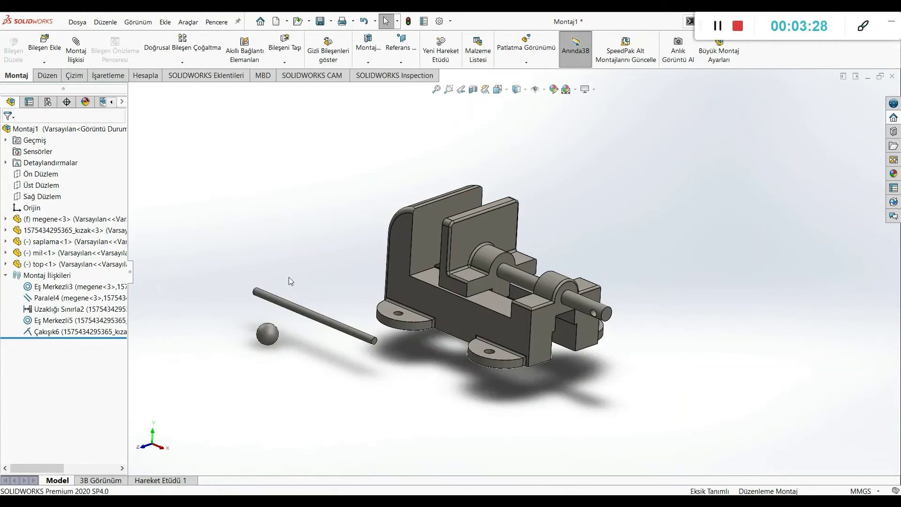
Mate the saplama concentric with the cross hole at the outer end of the mil.
left_click(88, 56)
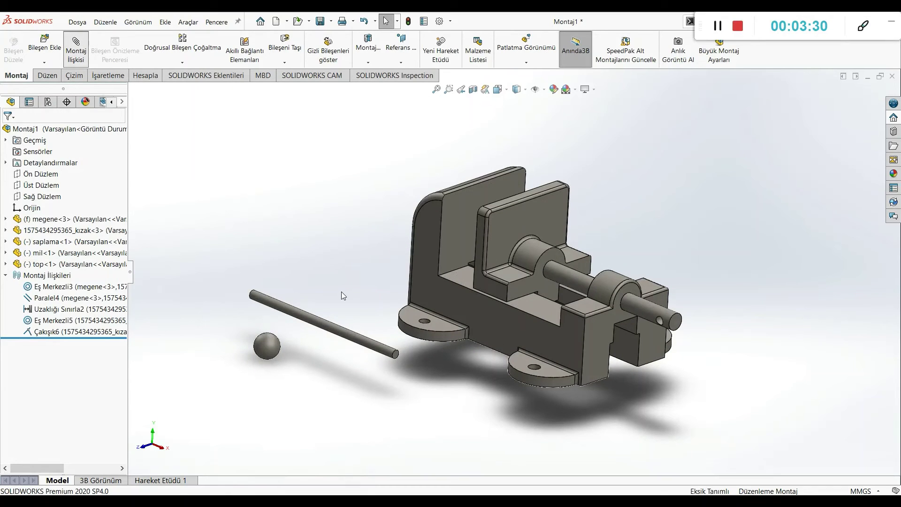
left_click(318, 322)
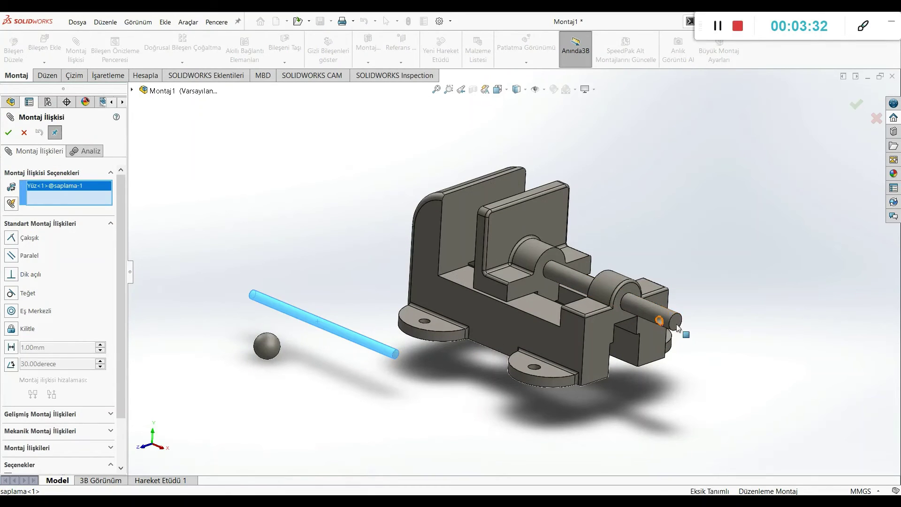
left_click(661, 324)
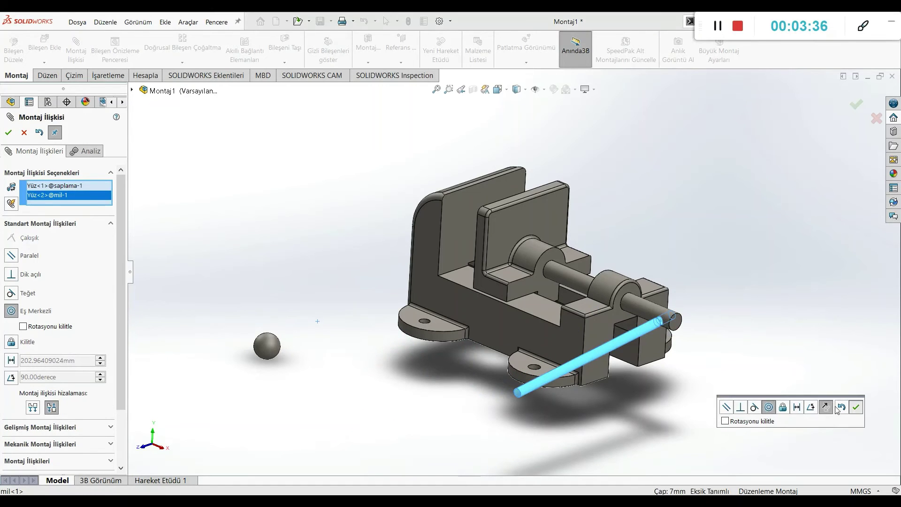
left_click(856, 408)
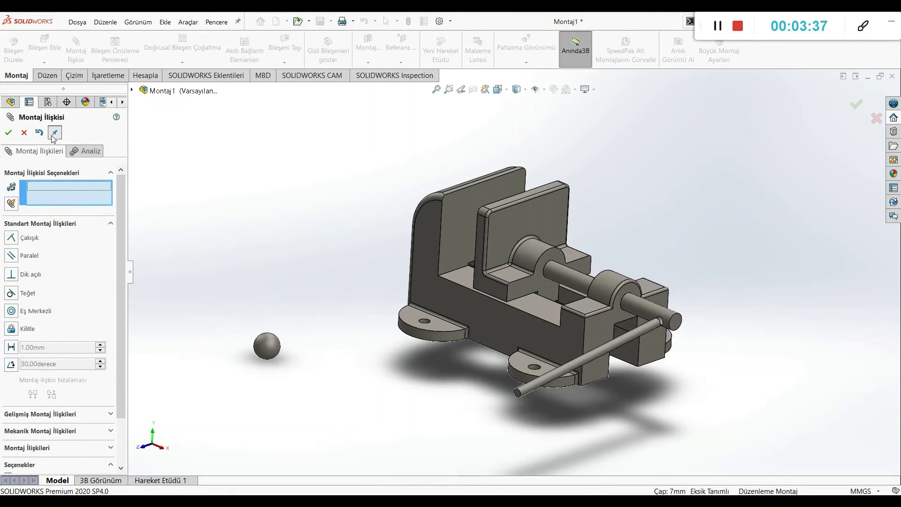
Centre the saplama in the mil with a width mate between the saplama's two end faces and the mil's cylindrical face.
left_click(56, 415)
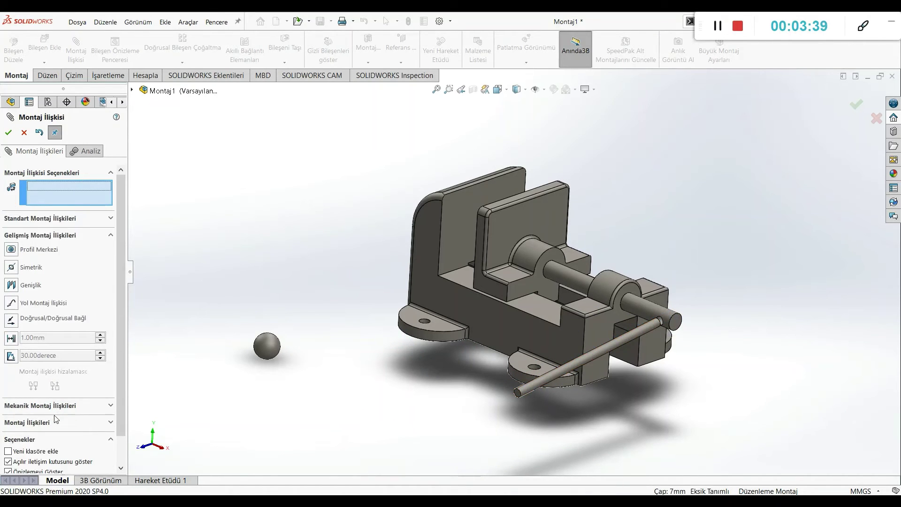
left_click(10, 285)
scroll(527, 424, "down", 5)
left_click(499, 322)
middle_click_drag(498, 322, 565, 382)
scroll(516, 201, "down", 5)
left_click(541, 220)
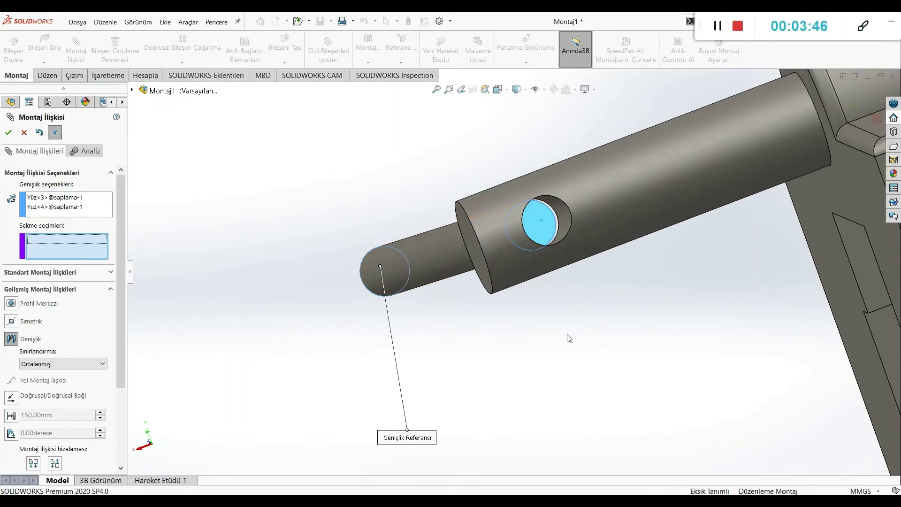
left_click(600, 189)
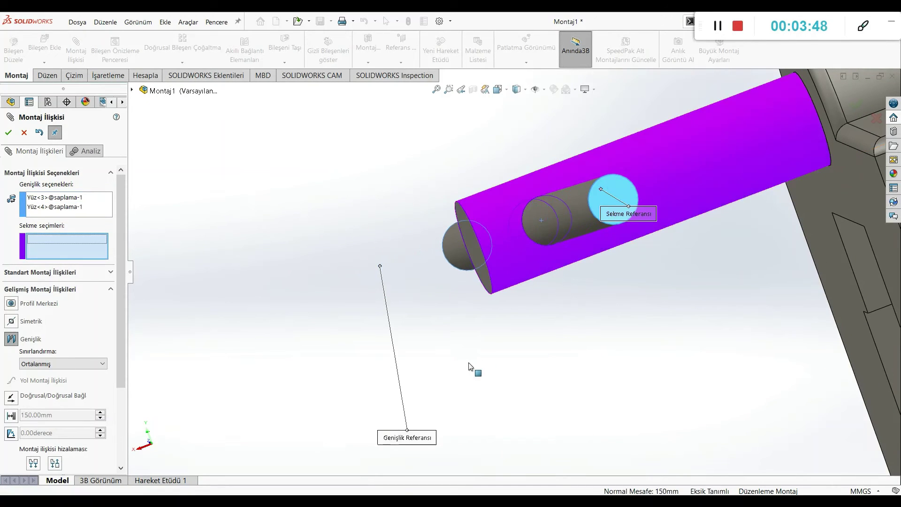
scroll(323, 275, "up", 3)
scroll(424, 274, "down", 6)
scroll(441, 275, "up", 5)
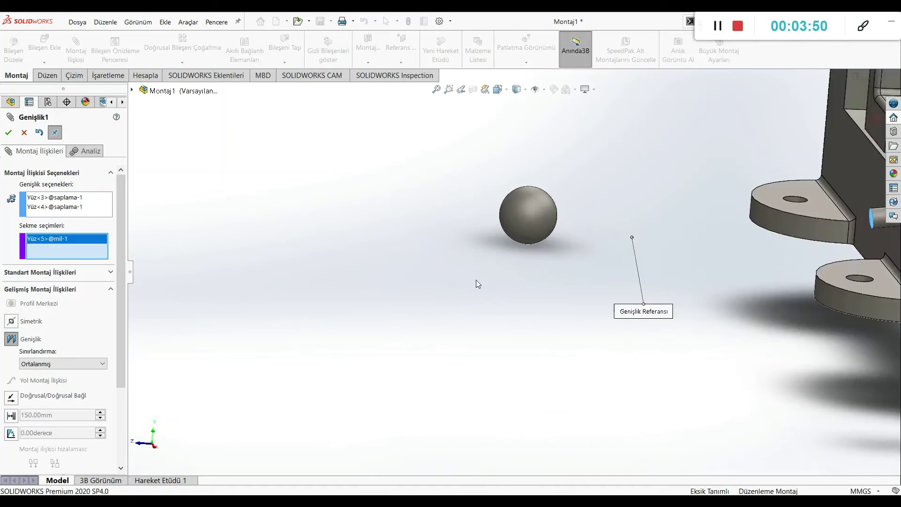
scroll(717, 323, "up", 4)
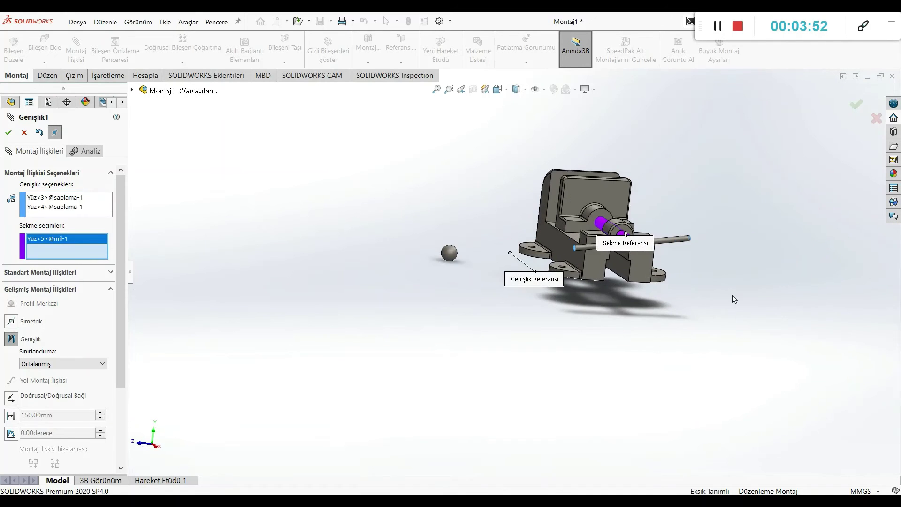
left_click(9, 131)
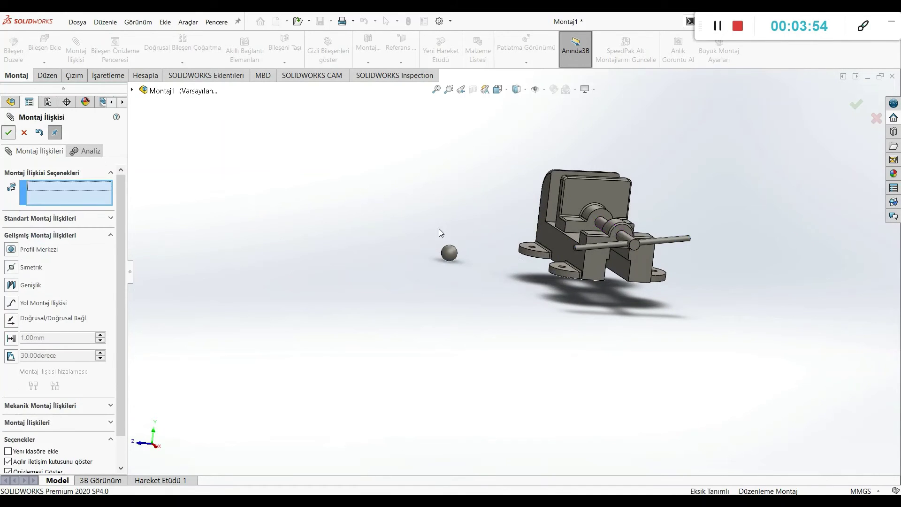
key("Escape")
Swing the saplama around the mil's axis to check the handle's rotation.
scroll(522, 224, "up", 1)
scroll(522, 224, "down", 5)
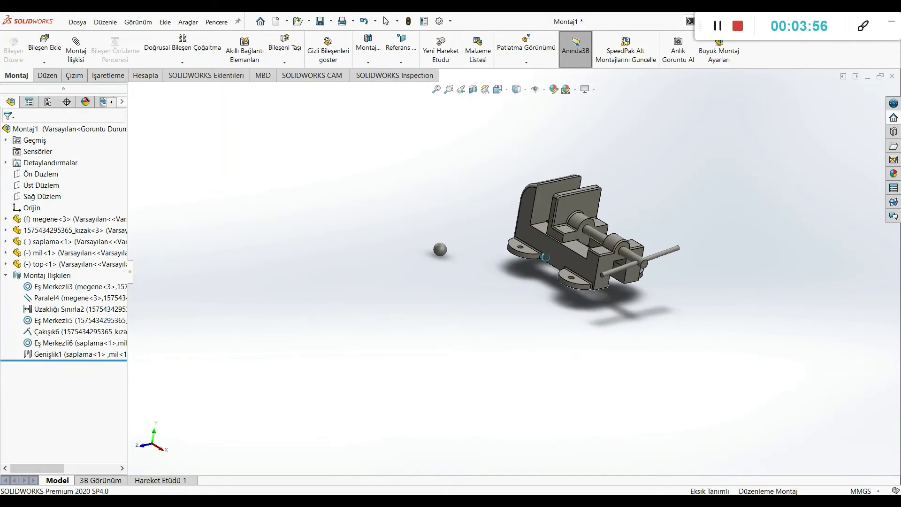
left_click_drag(615, 316, 598, 221)
left_click_drag(698, 241, 632, 316)
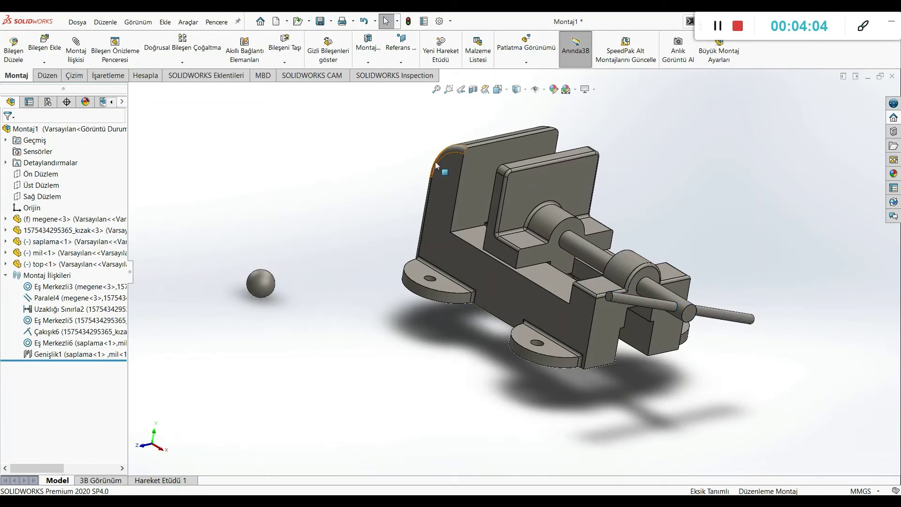
Add a coincident mate between the flat bottom of the top's hole and one end face of the saplama.
key("ctrl+space")
left_click(392, 300)
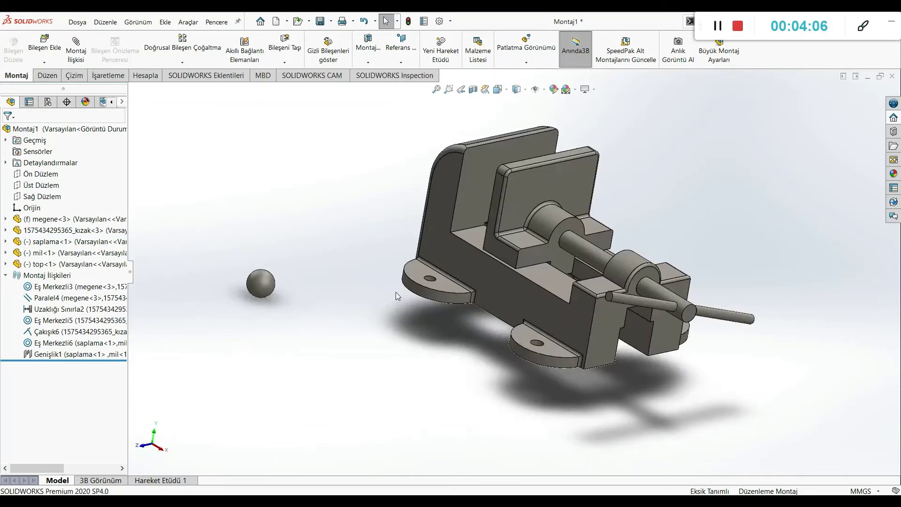
key("m")
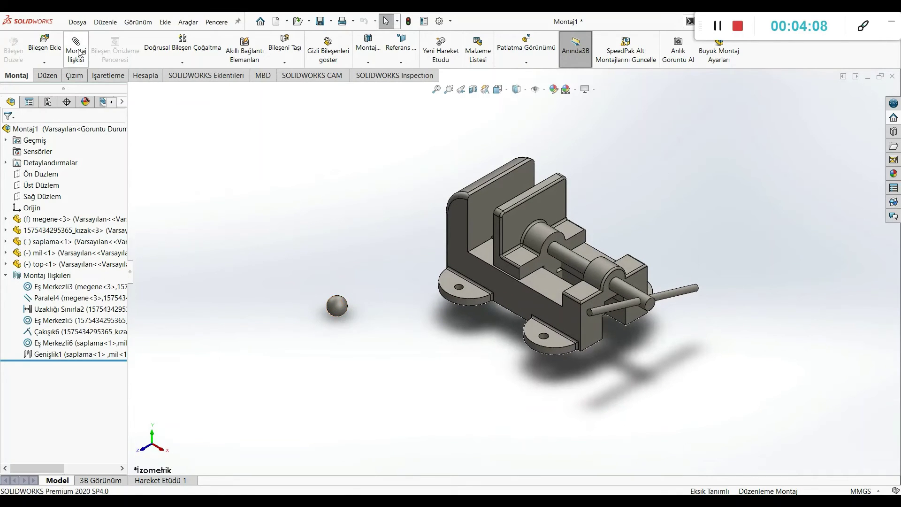
middle_click_drag(400, 303, 461, 326)
scroll(525, 326, "down", 3)
middle_click_drag(525, 325, 607, 392)
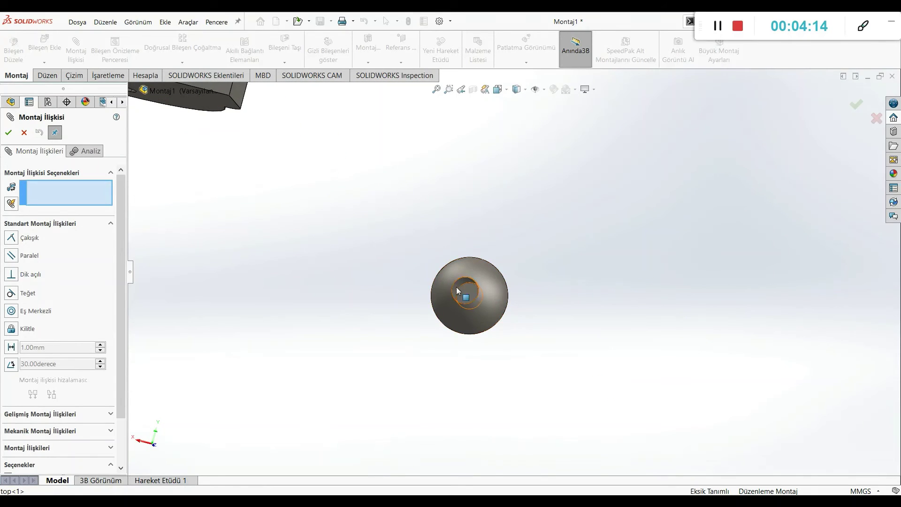
scroll(474, 303, "up", 3)
middle_click_drag(500, 316, 388, 262)
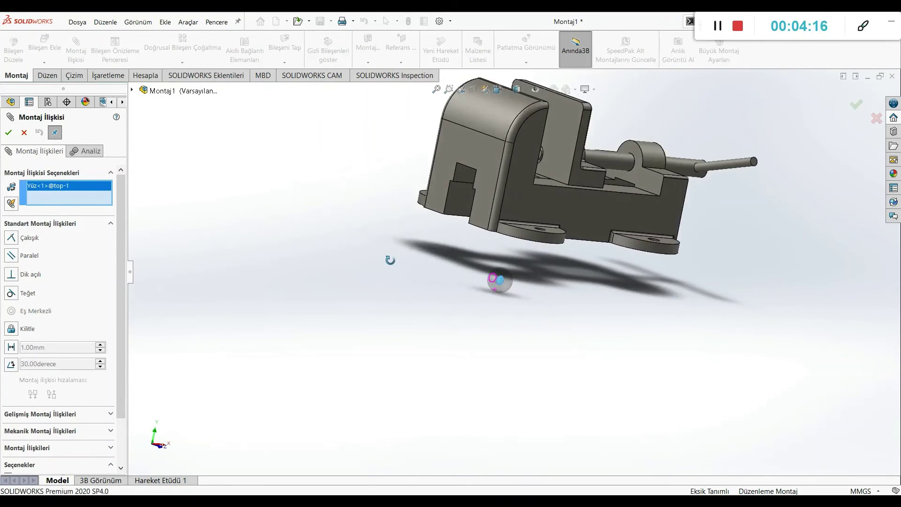
left_click(754, 161)
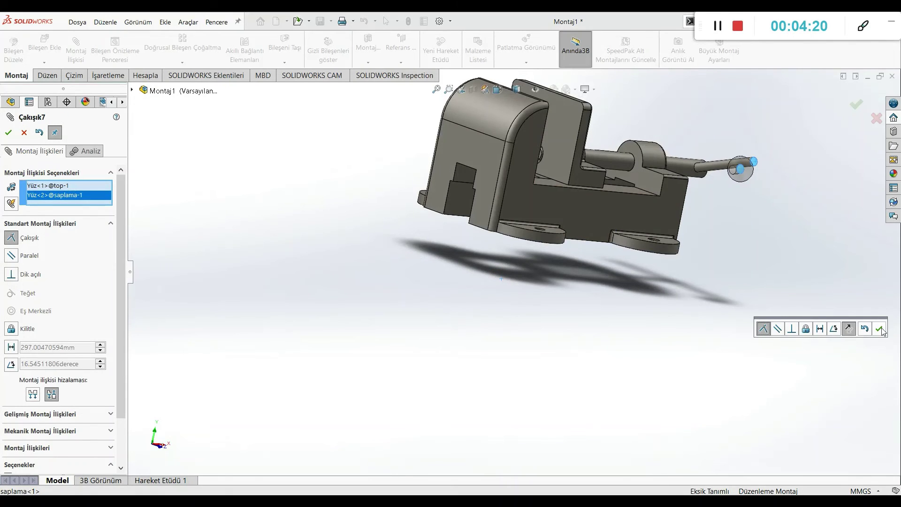
key("Return")
Mate the top's hole concentric with the saplama's cylindrical face and finish mating.
scroll(773, 159, "down", 3)
scroll(556, 235, "down", 3)
left_click(557, 236)
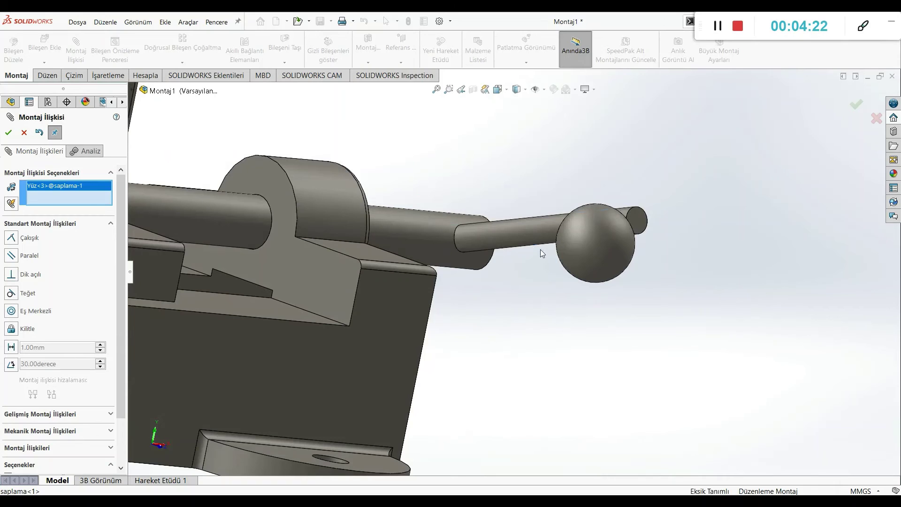
middle_click_drag(571, 294, 363, 315)
middle_click_drag(265, 277, 284, 251)
scroll(289, 251, "down", 3)
scroll(289, 251, "down", 3)
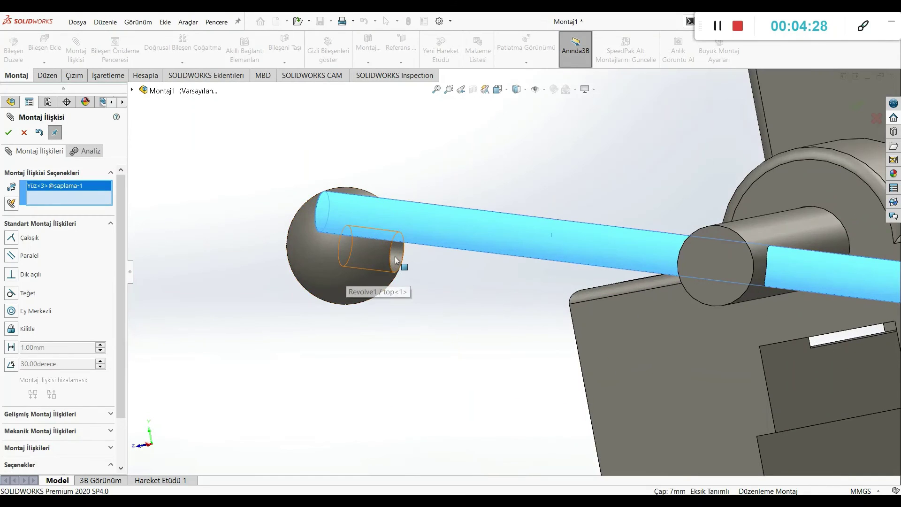
left_click(397, 272)
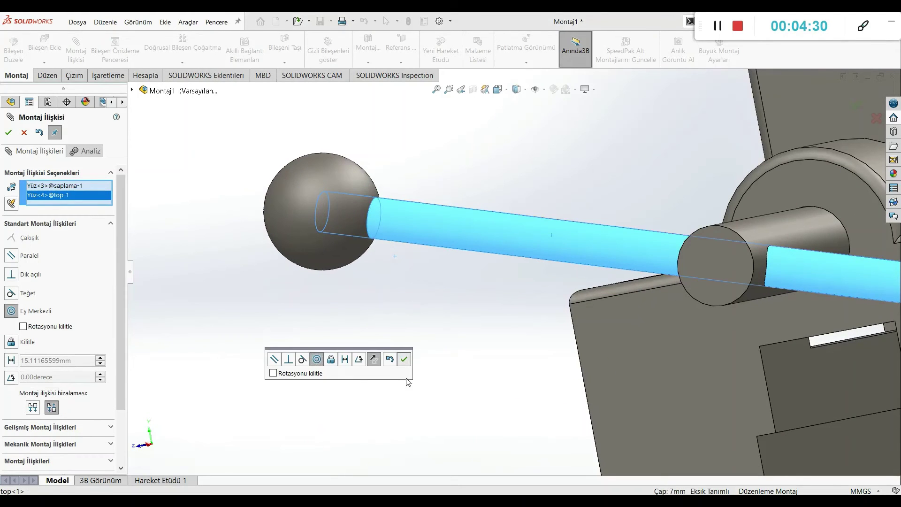
left_click(404, 360)
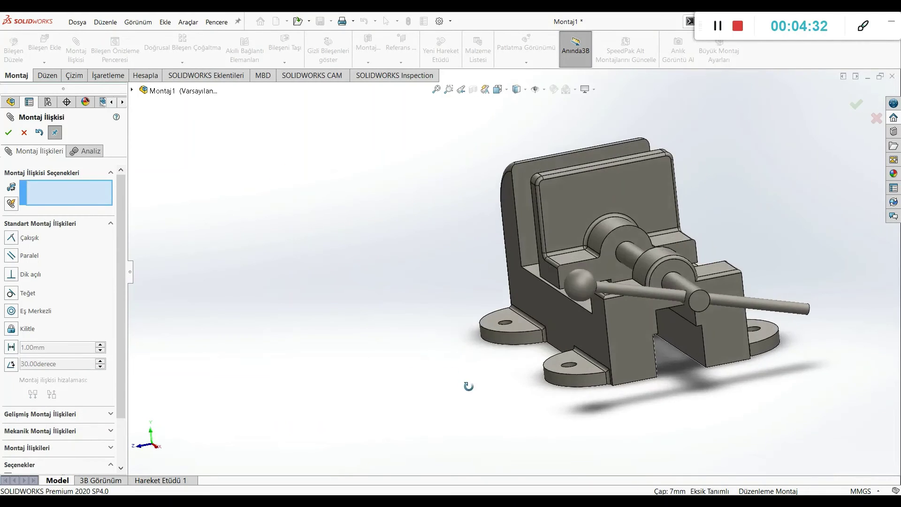
key("Escape")
Create a second copy of the top and place it in the free space beside the vise.
left_click_drag(578, 287, 416, 247, "ctrl")
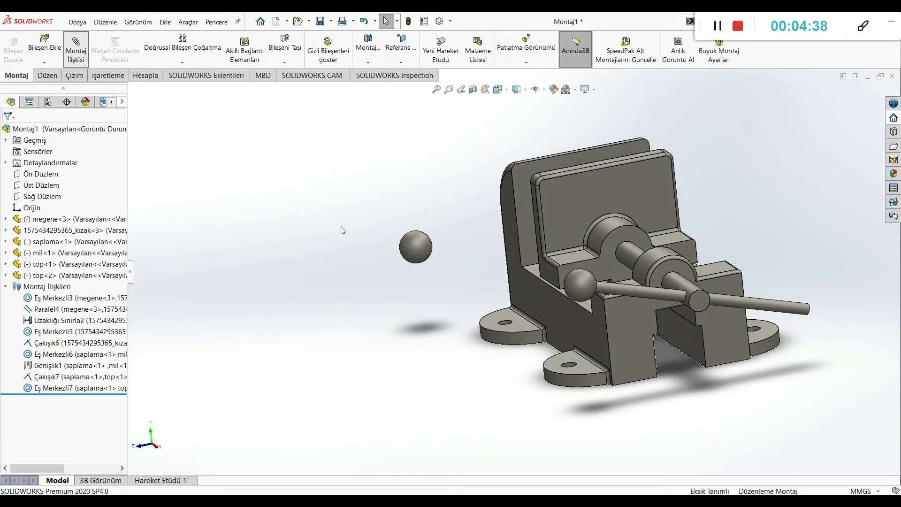
Add a coincident mate between the flat bottom of the second top's hole and the saplama's free end face.
middle_click_drag(392, 260, 744, 316)
scroll(797, 324, "down", 5)
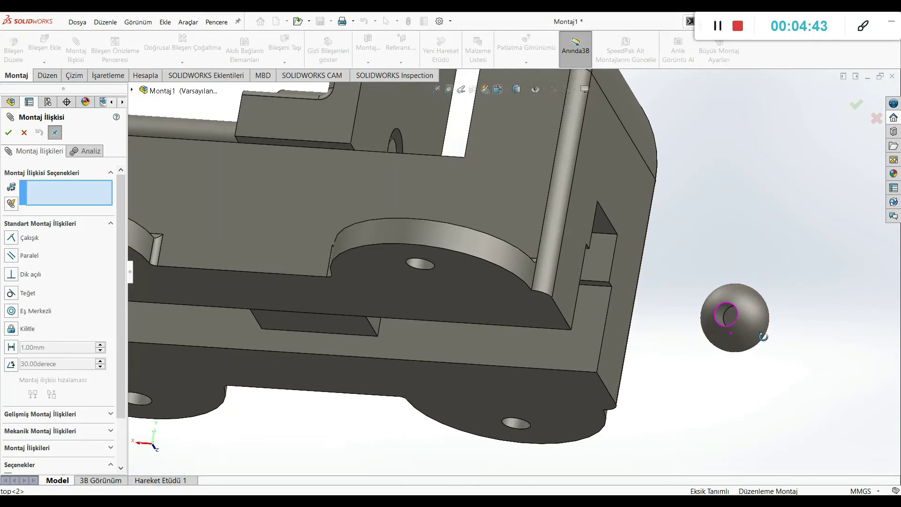
left_click(734, 315)
key("z")
key("z")
key("z")
key("z")
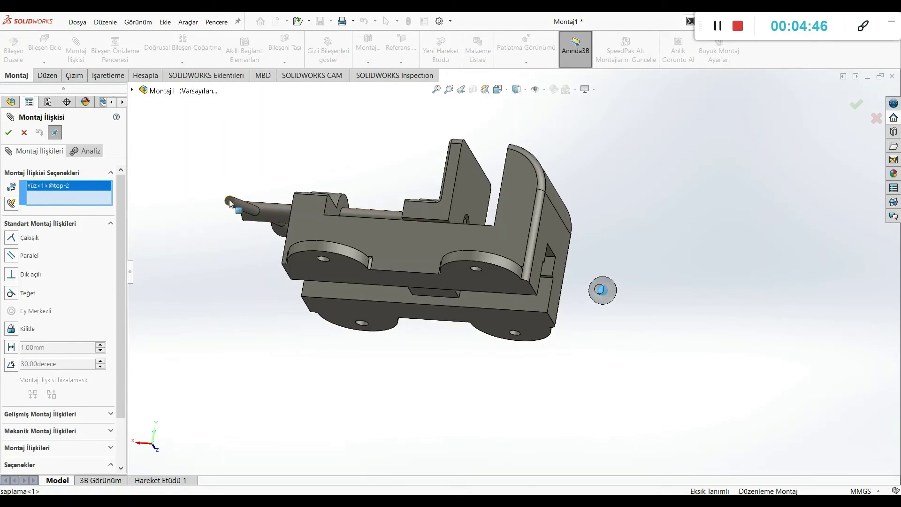
left_click(256, 211)
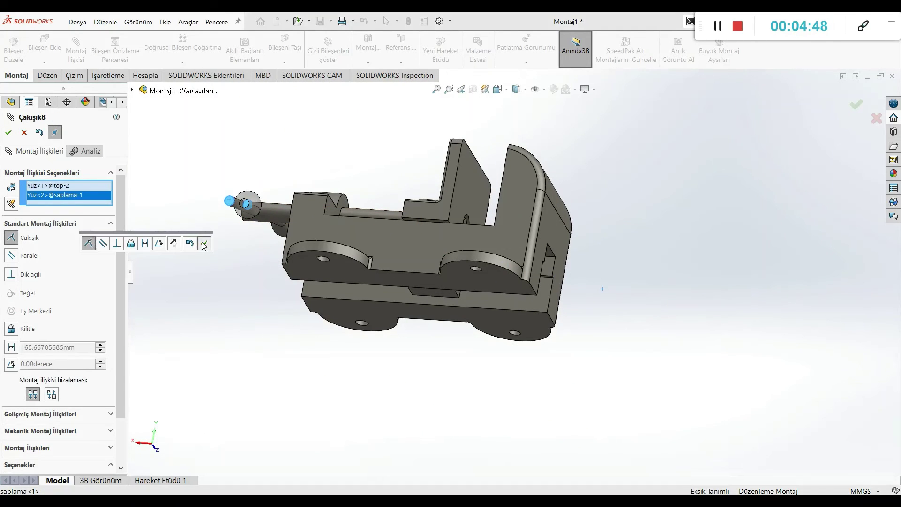
left_click(203, 244)
Mate the second top's hole concentric with the saplama's cylindrical face, flip the mate alignment, and finish mating.
scroll(311, 207, "down", 8)
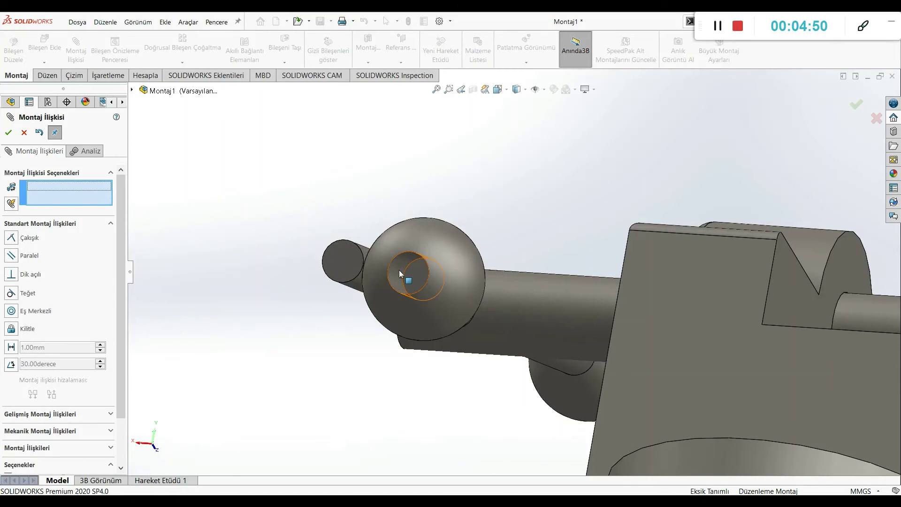
left_click(396, 271)
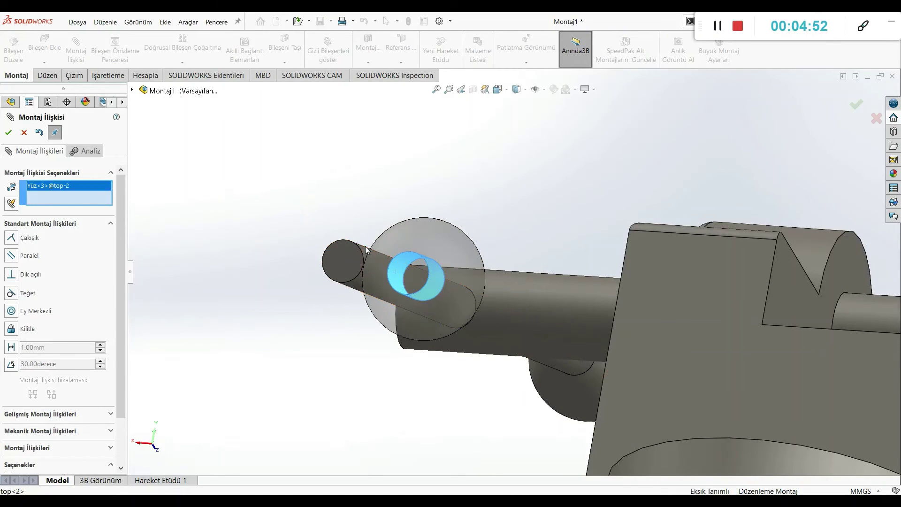
left_click(364, 249)
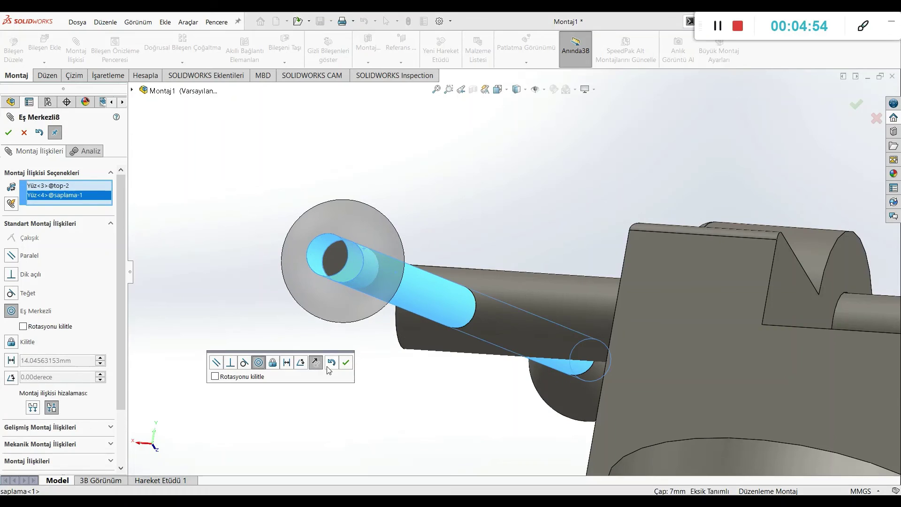
left_click(315, 364)
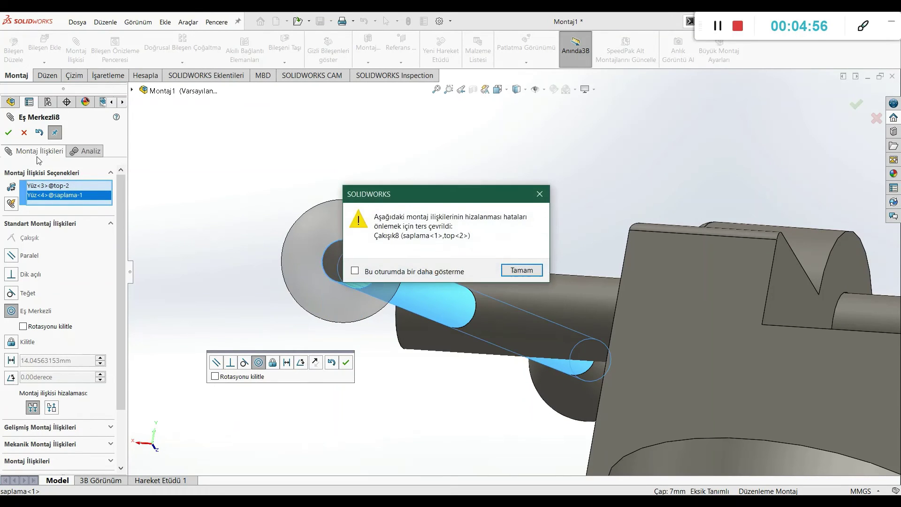
left_click(509, 271)
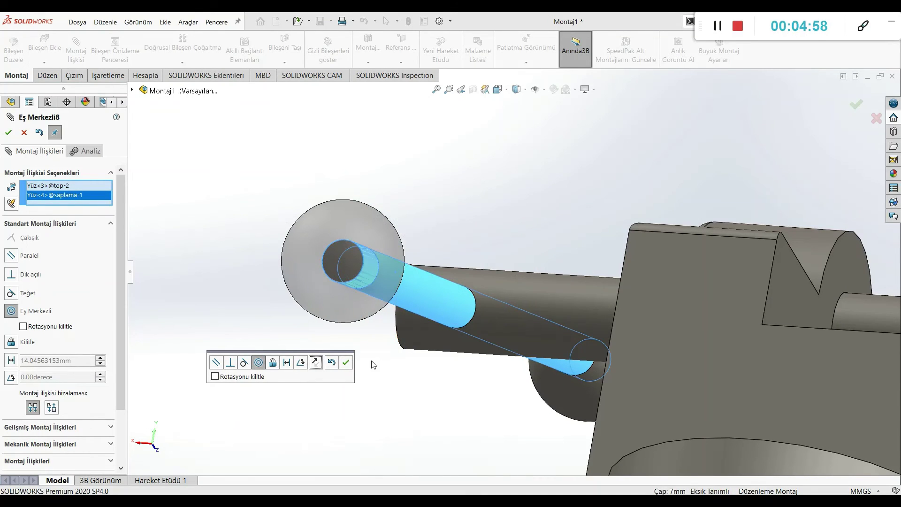
left_click(346, 363)
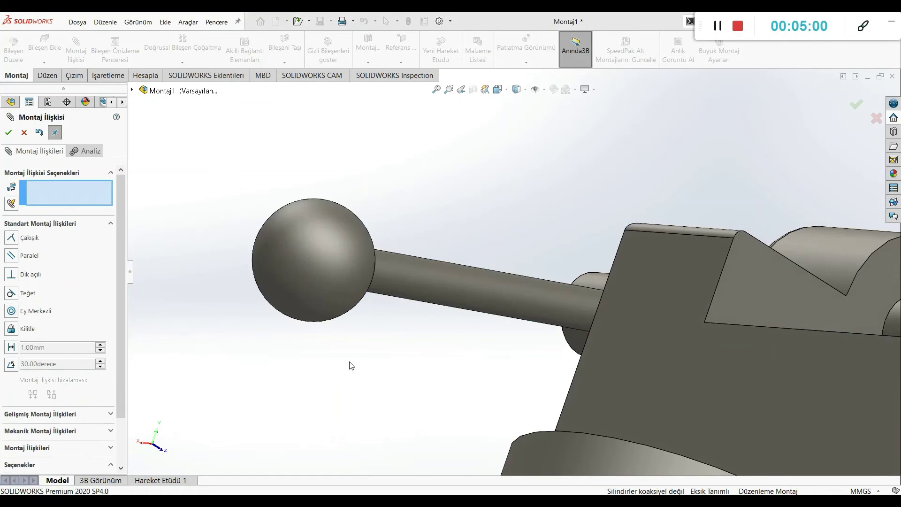
key("Escape")
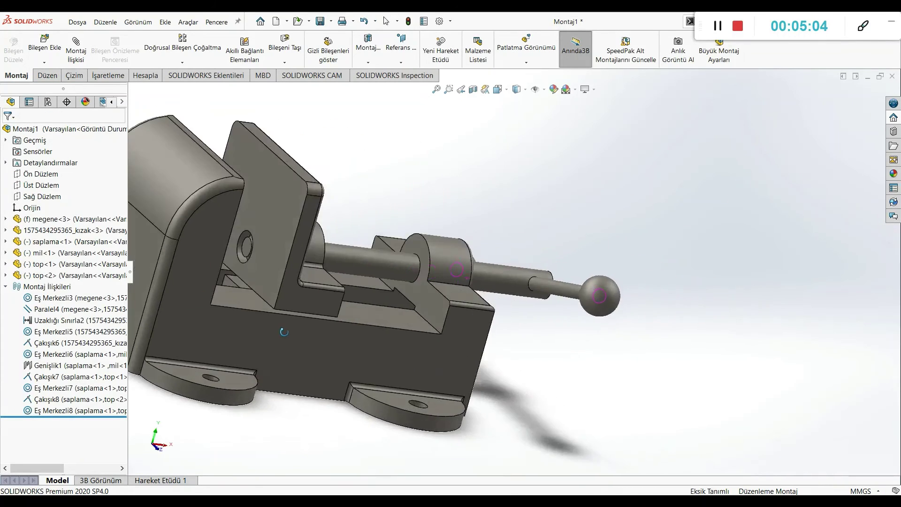
Switch to the isometric view and move the kızak and the handle to check the vise's motion.
left_click(498, 90)
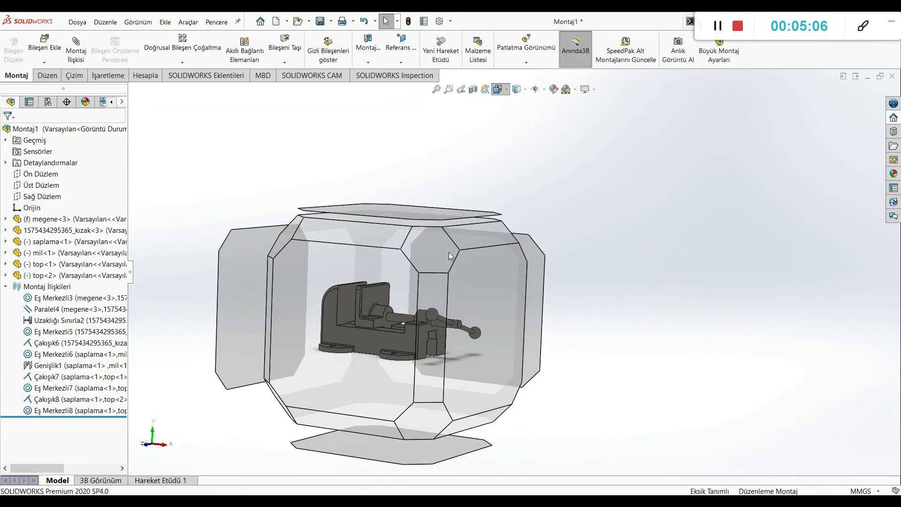
left_click(432, 250)
mouse_move(432, 243)
left_mouse_down()
mouse_move(403, 201)
mouse_move(305, 172)
mouse_move(322, 203)
mouse_move(419, 244)
left_mouse_up()
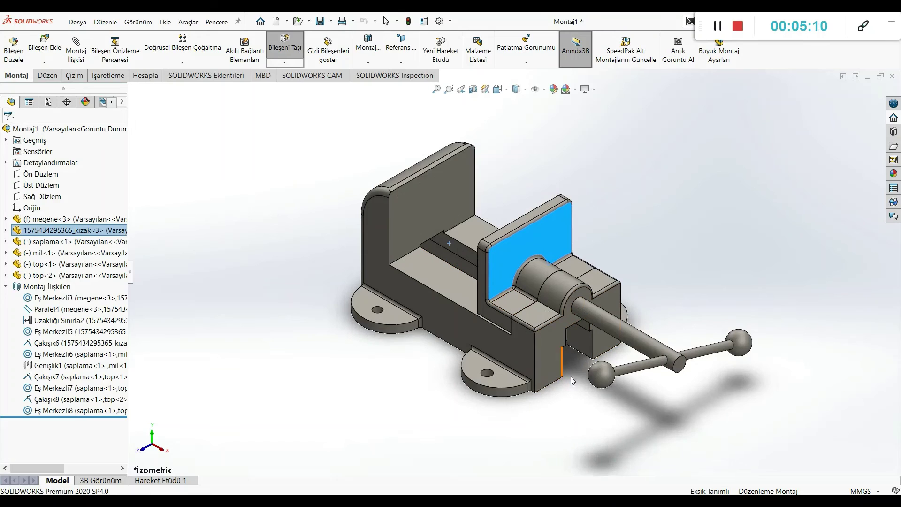
left_click_drag(601, 375, 708, 378)
key("Escape")
left_click_drag(638, 368, 592, 355)
left_click_drag(666, 243, 715, 366)
left_click_drag(592, 374, 643, 378)
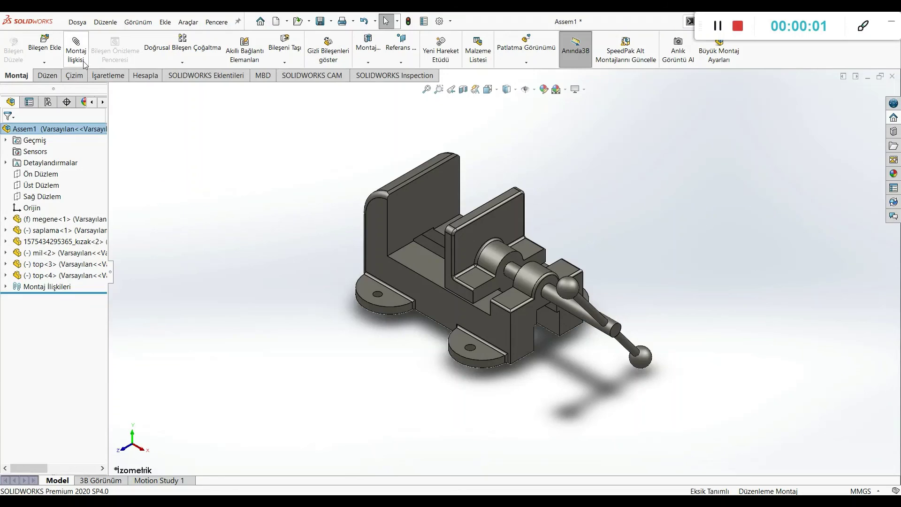
Add a screw mate of 1 revolution per mm between megene's cylindrical boss and the mil, and test it by sliding the kızak.
left_click(83, 61)
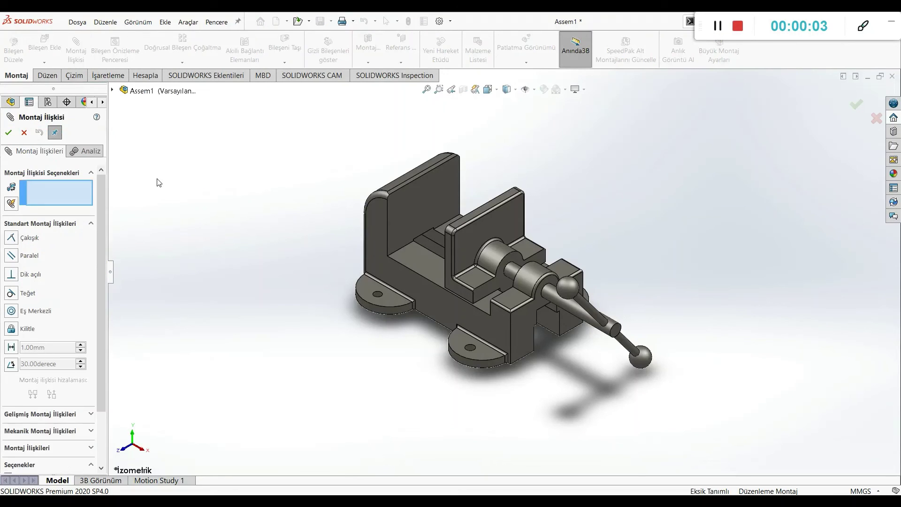
left_click(46, 433)
scroll(60, 417, "down", 2)
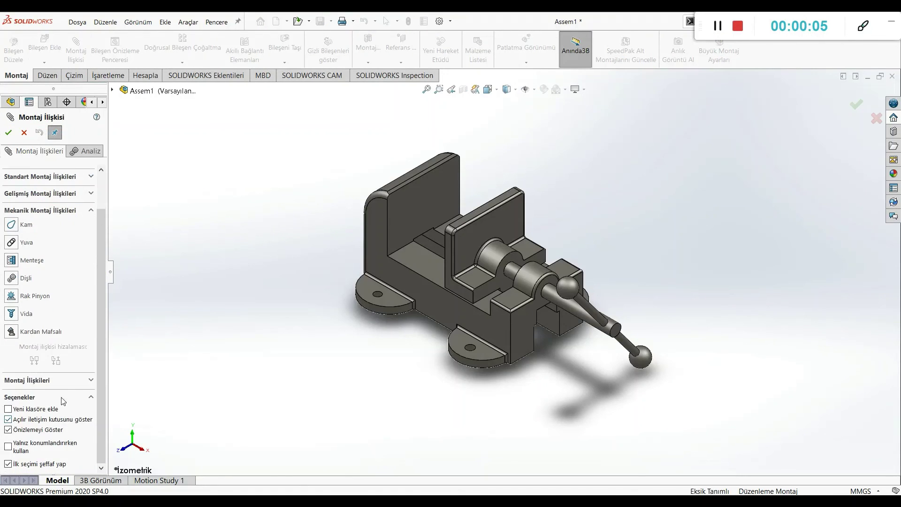
left_click(11, 313)
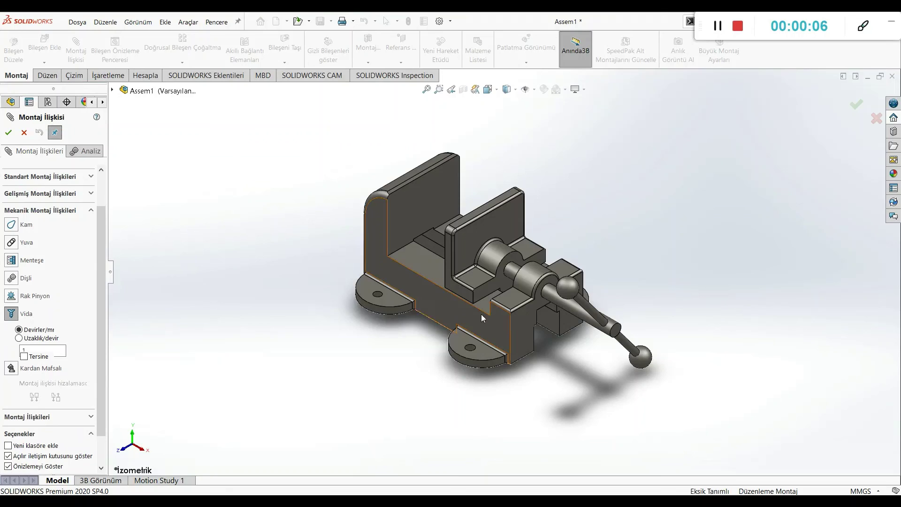
left_click(527, 291)
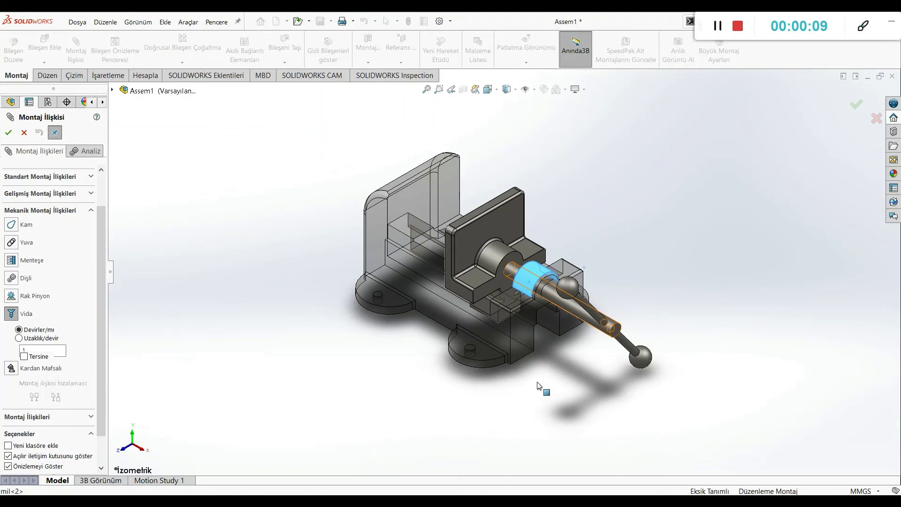
left_click(10, 133)
left_click(10, 133)
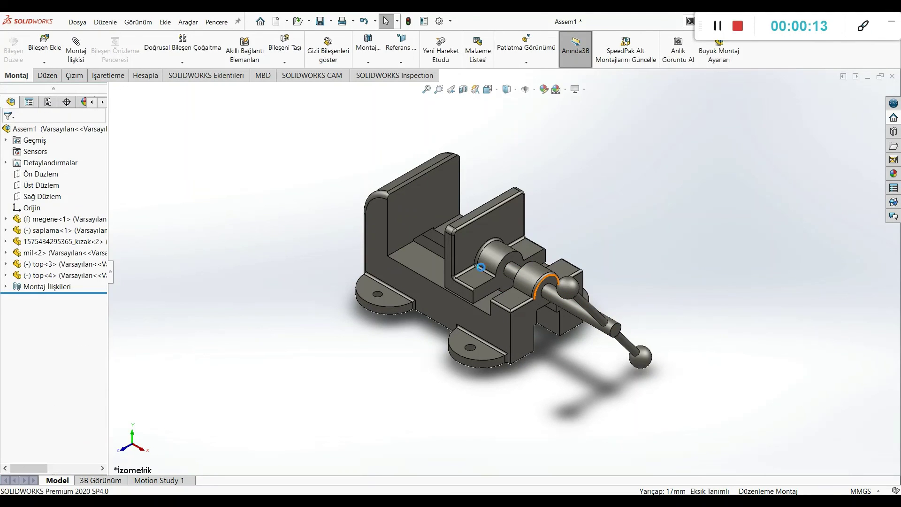
left_click_drag(481, 248, 430, 218)
left_click(353, 389)
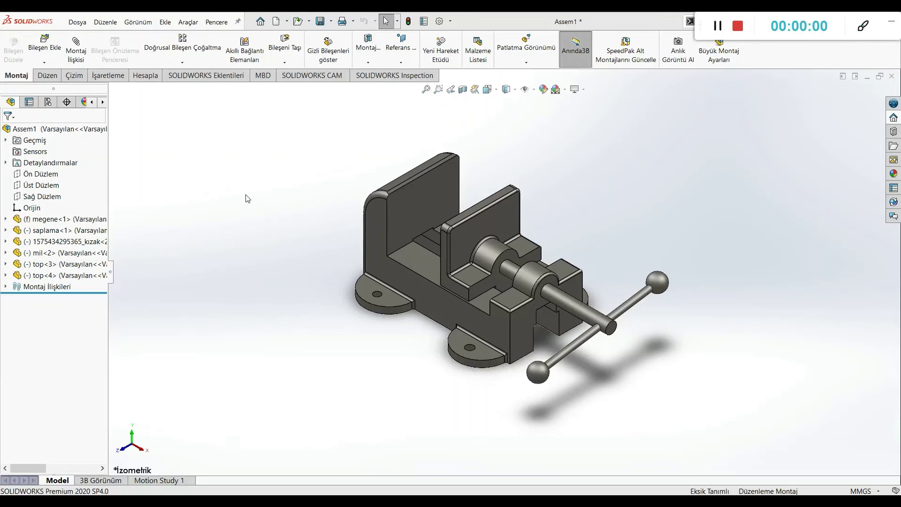
Create a new motion study for the vise assembly.
left_click(154, 479)
right_click(154, 479)
left_click(173, 460)
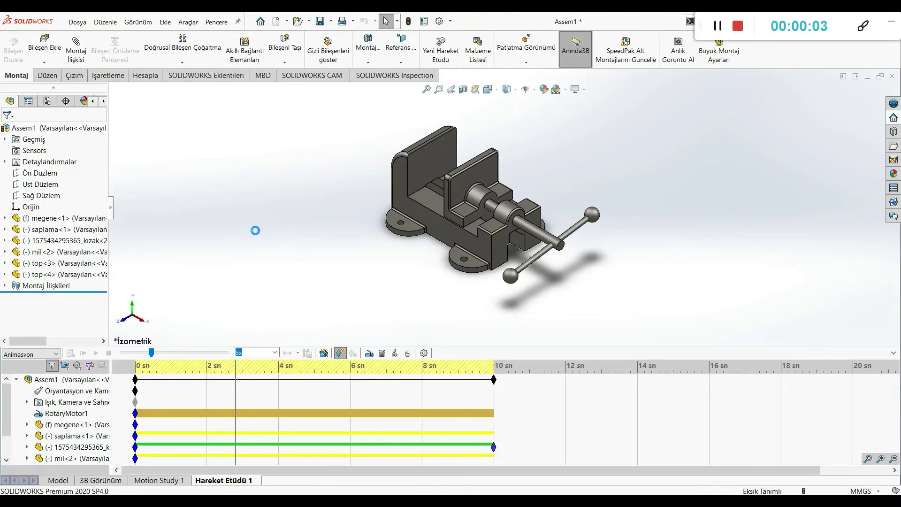
Add a rotary motor on the mil's cylindrical face, relative to the kızak, with a constant speed of 100 RPM.
left_click(369, 353)
left_click(533, 230)
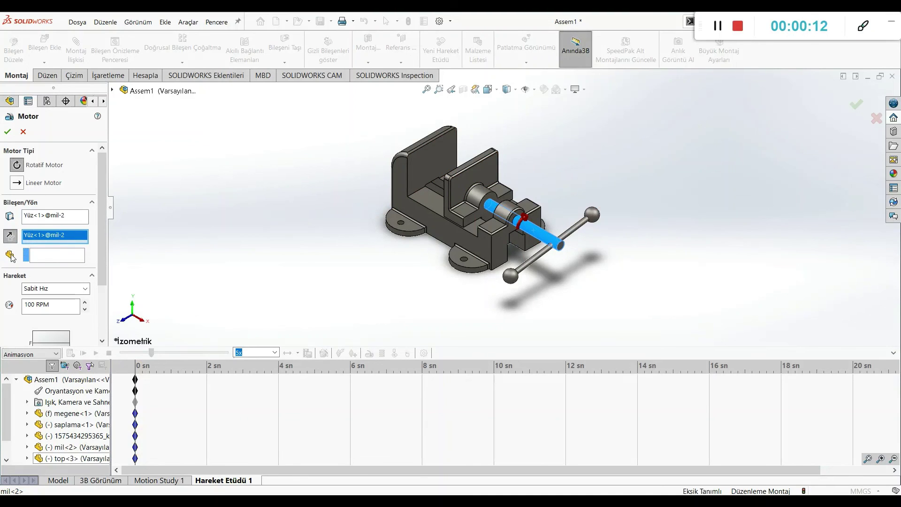
left_click(52, 259)
left_click(463, 180)
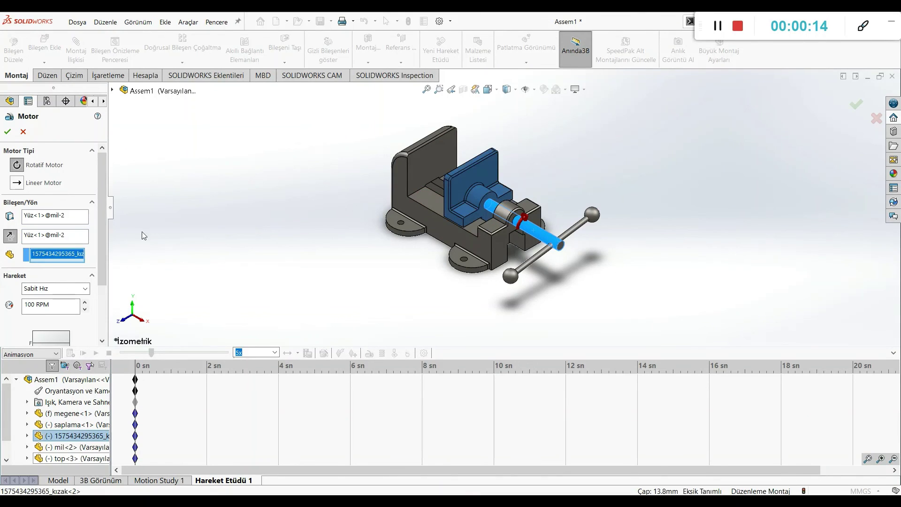
left_click(7, 133)
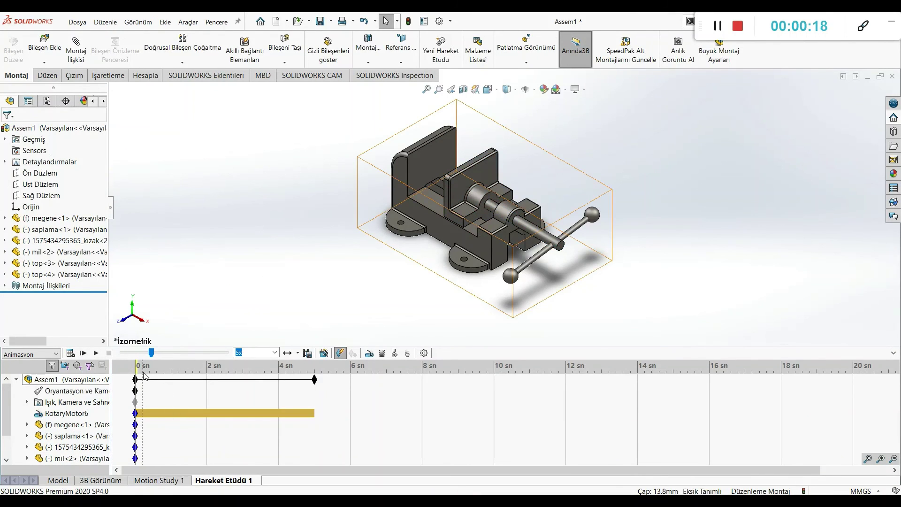
Set the motion study's playback mode to reciprocating (Karşılıklı) and extend its duration to 6 seconds.
left_click(297, 353)
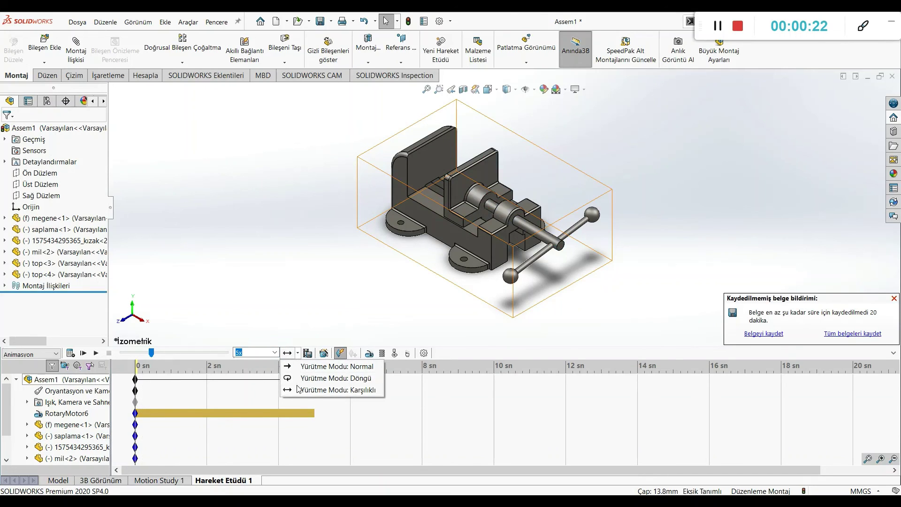
left_click(298, 389)
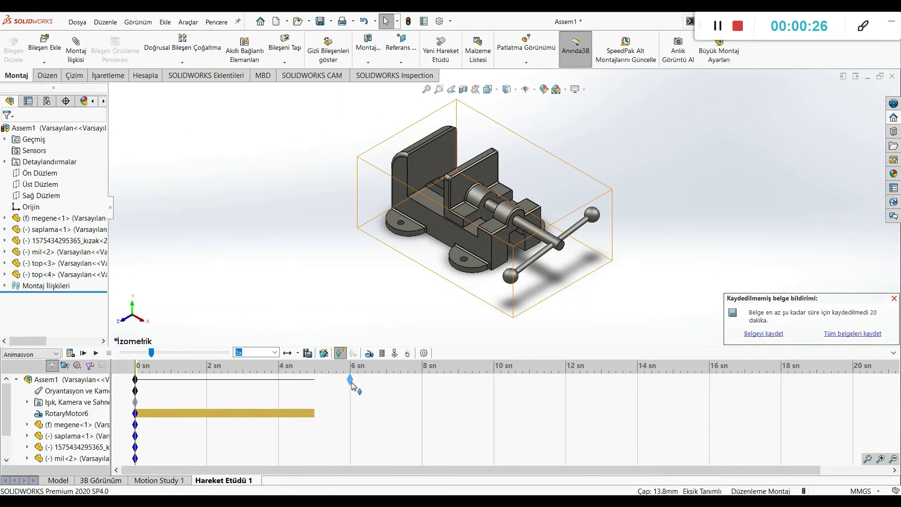
left_click_drag(353, 386, 351, 384)
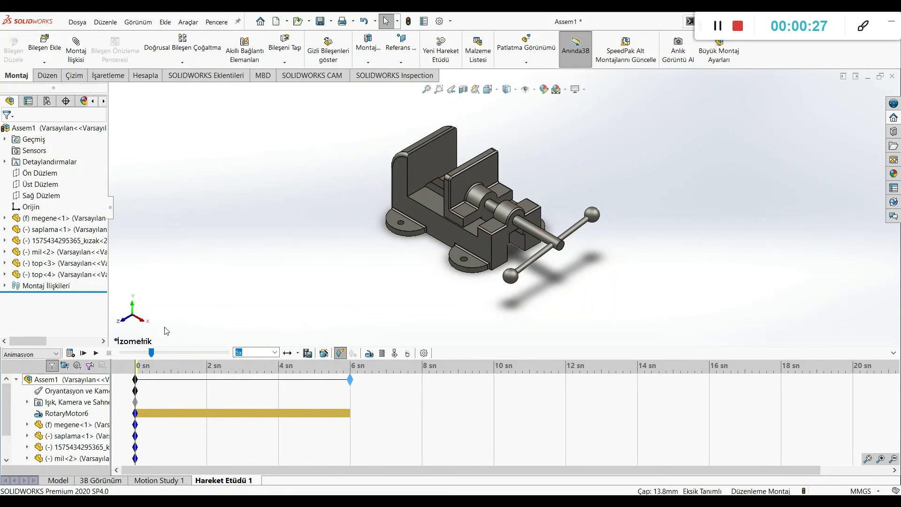
Slide the kızak away from the fixed jaw and run the motion study at 2x playback speed, stopping it partway.
mouse_move(448, 187)
left_mouse_down()
mouse_move(345, 163)
mouse_move(459, 199)
left_mouse_up()
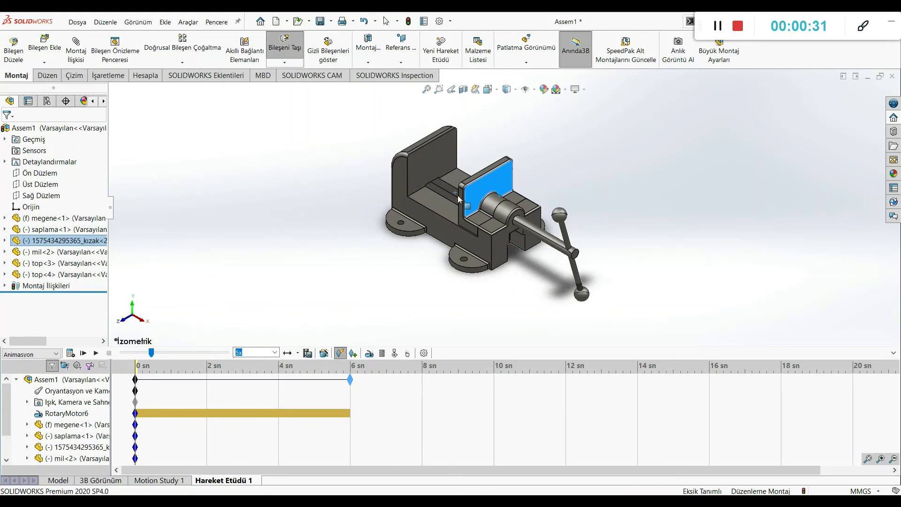
left_click(96, 352)
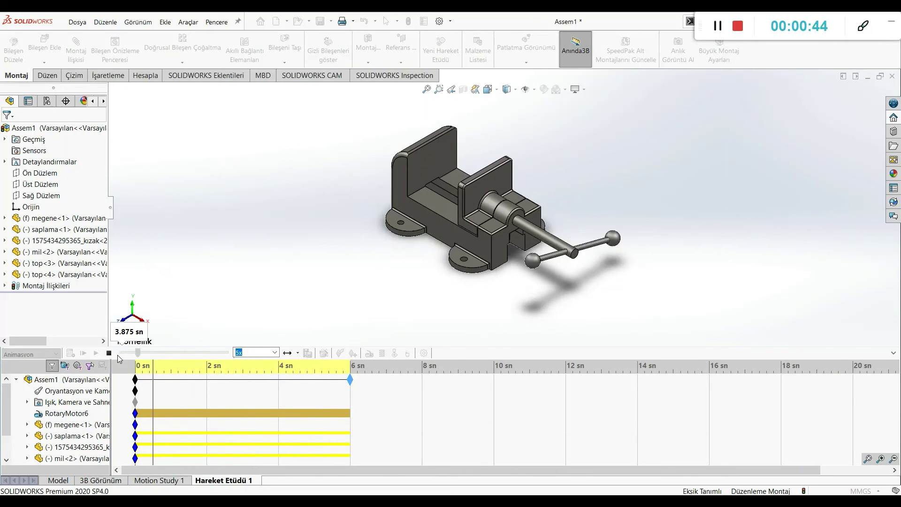
left_click(274, 352)
left_click(248, 407)
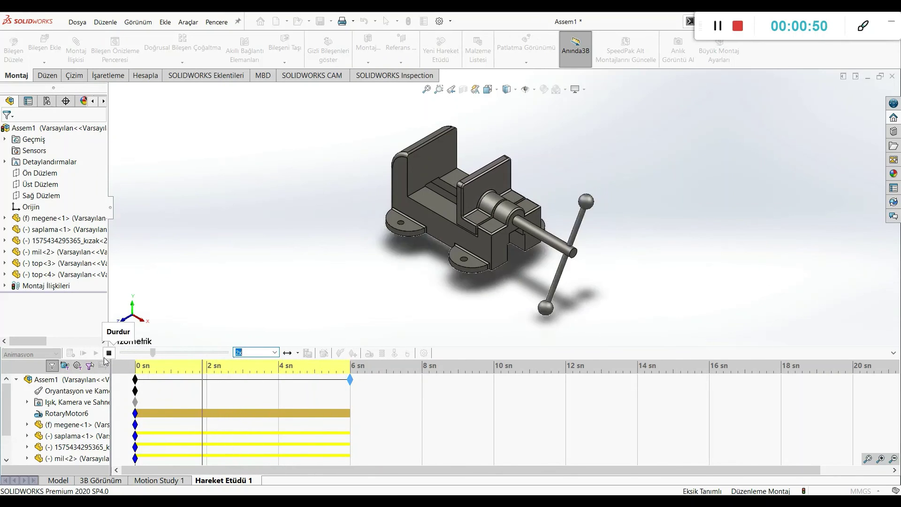
left_click(108, 355)
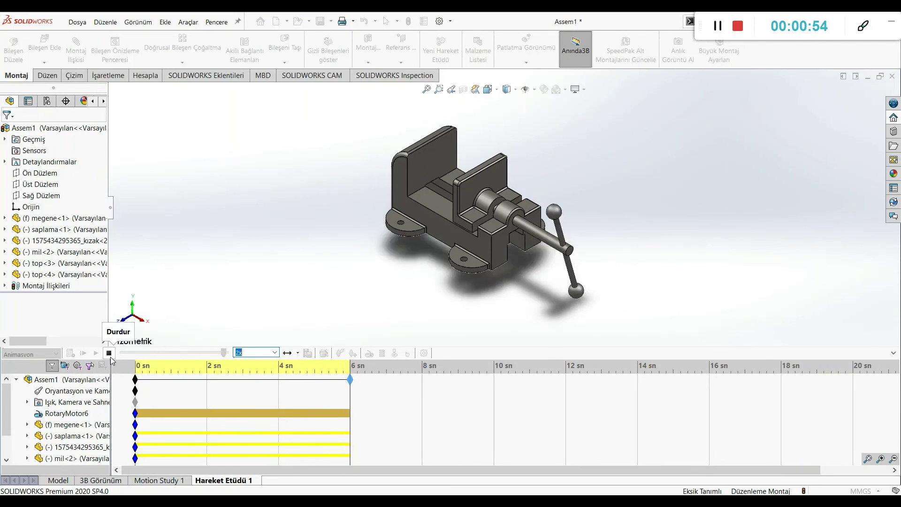
left_click(109, 353)
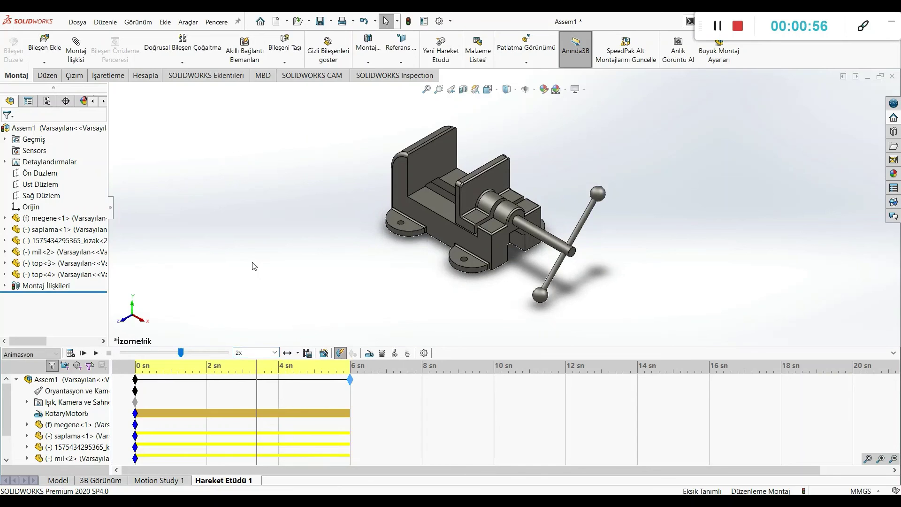